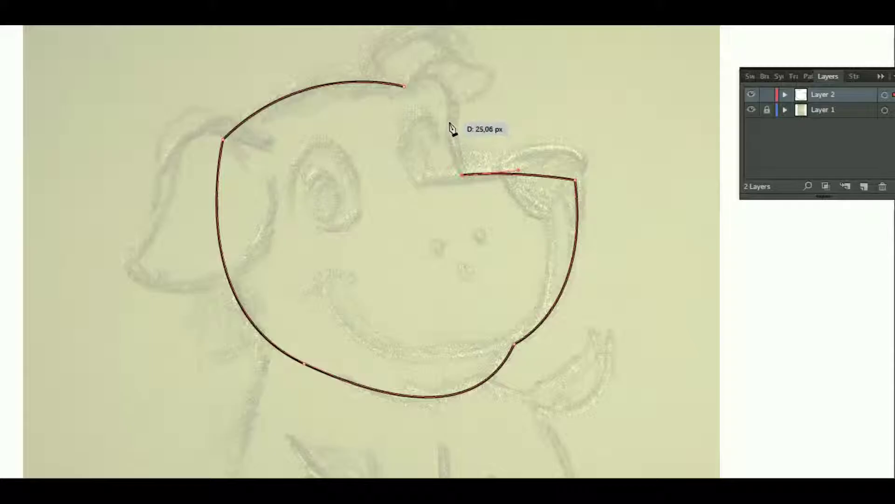
# Step: Shape the last curve of the head outline and close it at its start point
pyautogui.moveTo(449, 122)
pyautogui.mouseDown()
pyautogui.moveTo(441, 80)
pyautogui.moveTo(422, 66)
pyautogui.mouseUp()
pyautogui.click(404, 86)
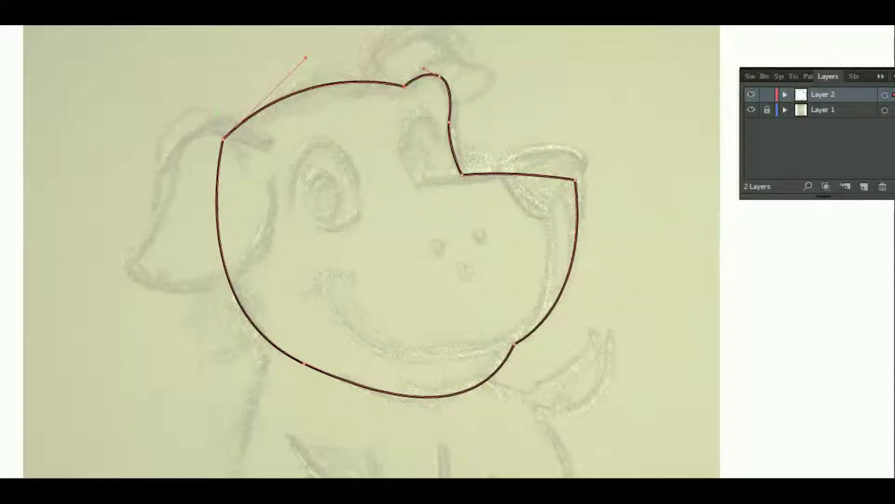
pyautogui.press('v')
pyautogui.click(106, 117)
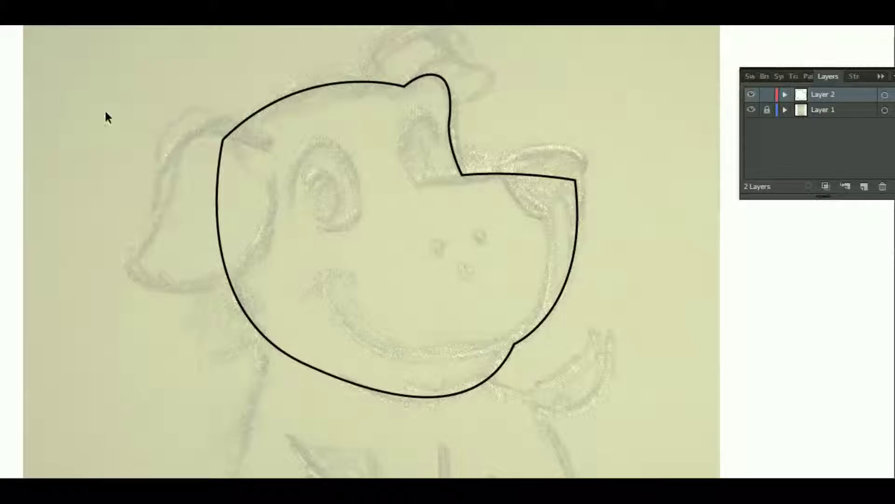
# Step: Trace the left floppy ear as a closed shape and reshape its lower-left curve
pyautogui.press('p')
pyautogui.click(273, 145)
pyautogui.moveTo(194, 132); pyautogui.dragTo(166, 144)
pyautogui.moveTo(163, 212); pyautogui.dragTo(147, 235)
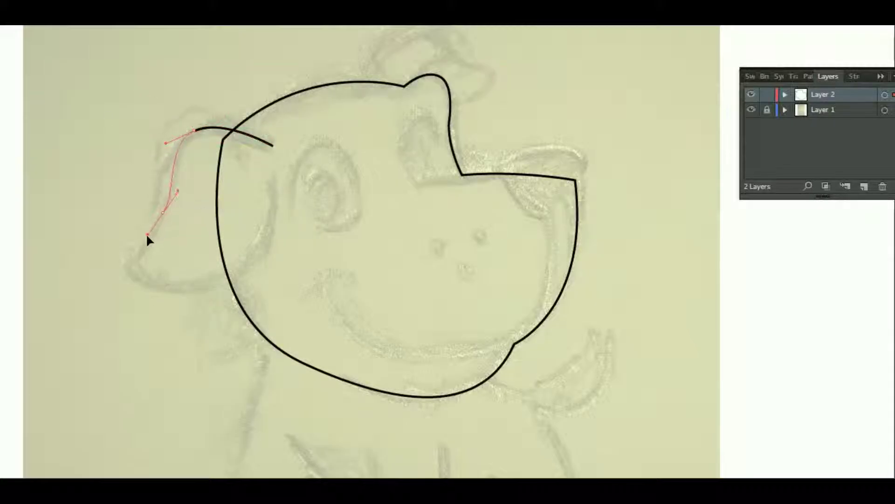
pyautogui.click(129, 268)
pyautogui.moveTo(182, 287); pyautogui.dragTo(214, 289)
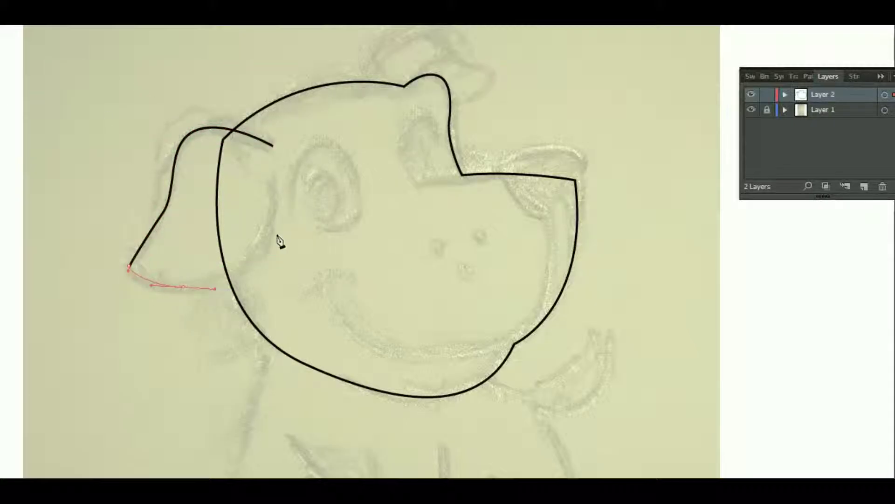
pyautogui.moveTo(273, 145); pyautogui.dragTo(288, 273)
pyautogui.scroll(3, 256, 88)
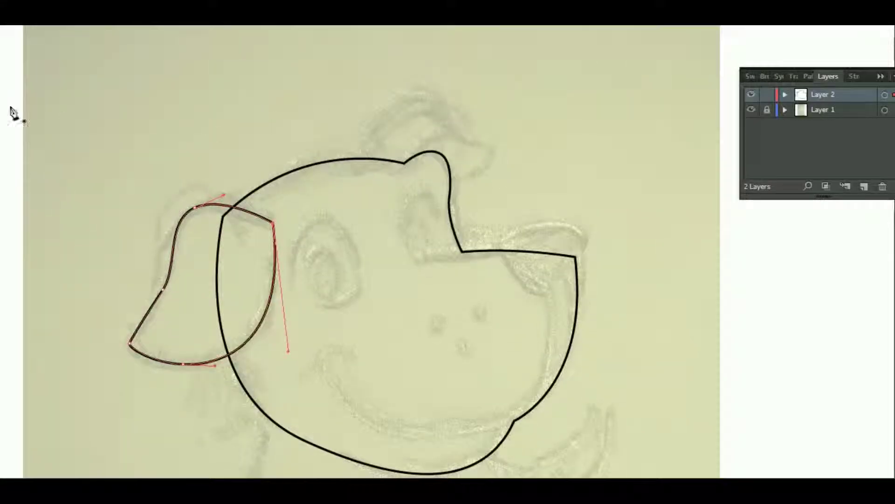
pyautogui.keyDown('ctrl'); pyautogui.click(232, 99); pyautogui.keyUp('ctrl')
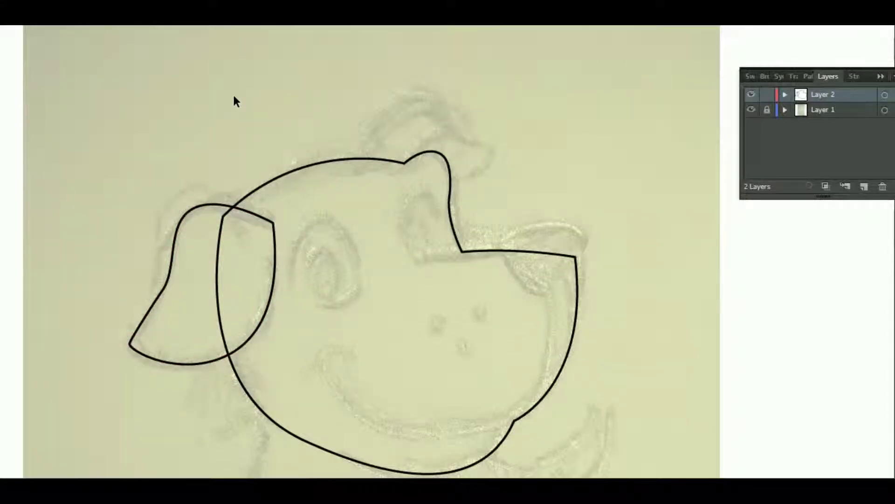
pyautogui.click(150, 310)
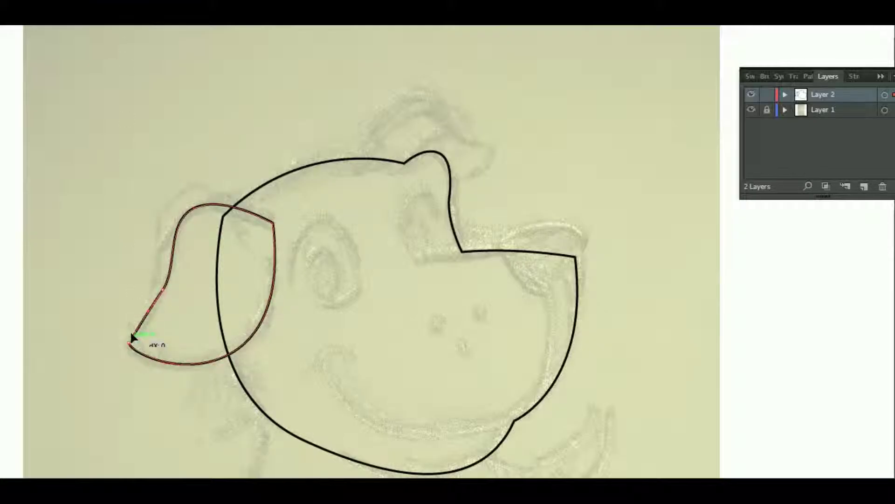
pyautogui.moveTo(132, 336); pyautogui.dragTo(132, 333)
# Step: Draw the closed top ear shape arcing over the head
pyautogui.click(199, 325)
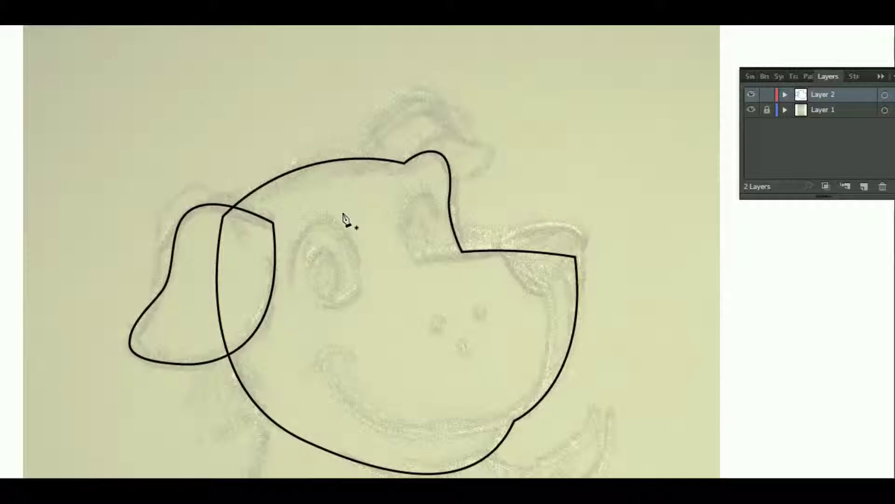
pyautogui.moveTo(451, 130)
pyautogui.mouseDown()
pyautogui.moveTo(471, 133)
pyautogui.moveTo(457, 136)
pyautogui.mouseUp()
pyautogui.moveTo(410, 101); pyautogui.dragTo(379, 101)
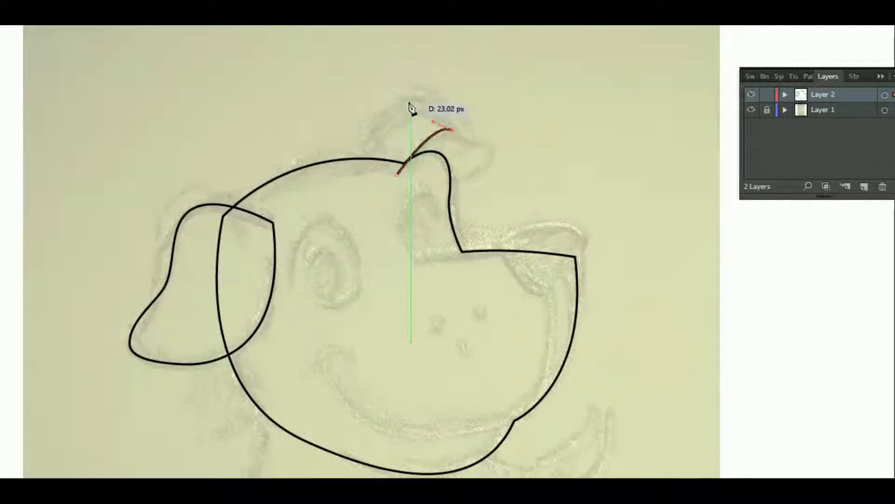
pyautogui.click(330, 171)
pyautogui.click(397, 175)
# Step: Zoom in and trace the curled ear-tip flap as a second closed shape
pyautogui.moveTo(320, 76); pyautogui.dragTo(576, 236)
pyautogui.moveTo(461, 176); pyautogui.dragTo(469, 189)
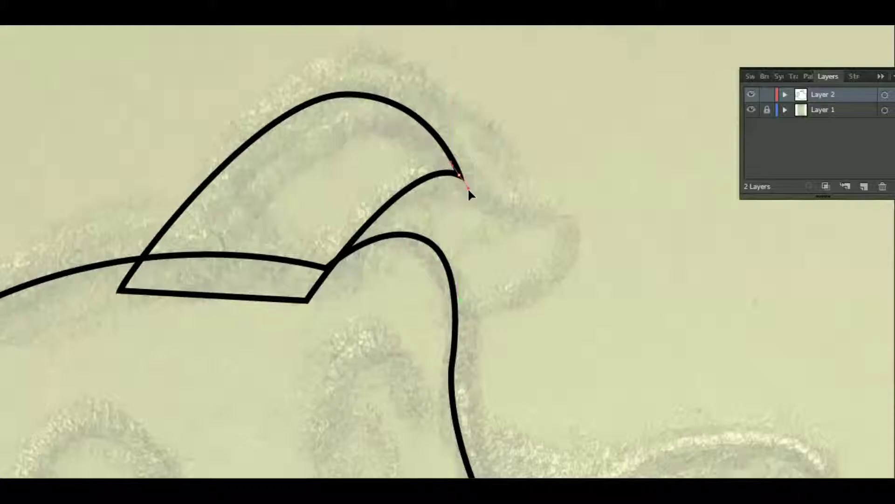
pyautogui.moveTo(429, 323); pyautogui.dragTo(266, 332)
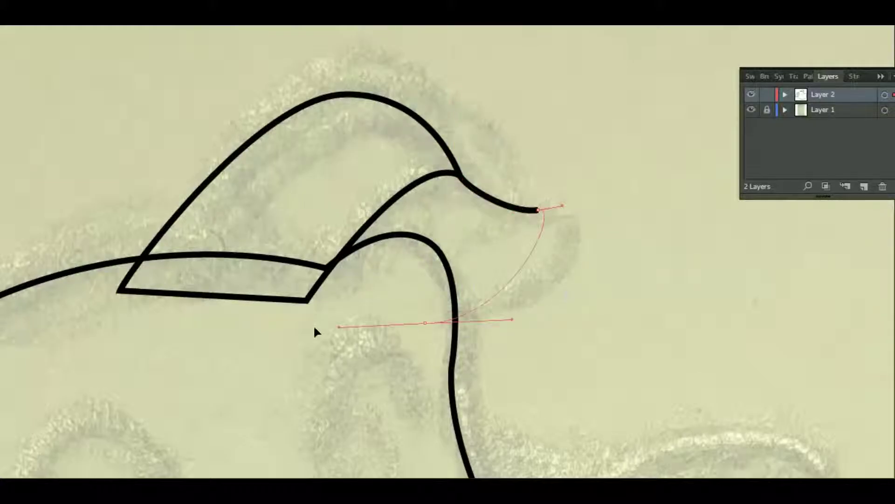
pyautogui.click(209, 320)
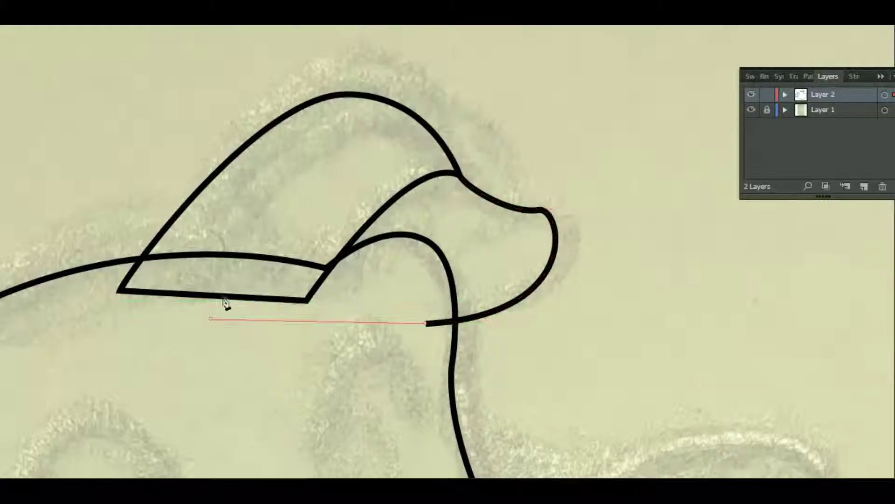
pyautogui.click(357, 148)
pyautogui.click(430, 156)
pyautogui.click(461, 176)
pyautogui.keyDown('ctrl'); pyautogui.click(546, 277); pyautogui.keyUp('ctrl')
pyautogui.scroll(-5, 547, 277)
pyautogui.hscroll(-5, 546, 277)
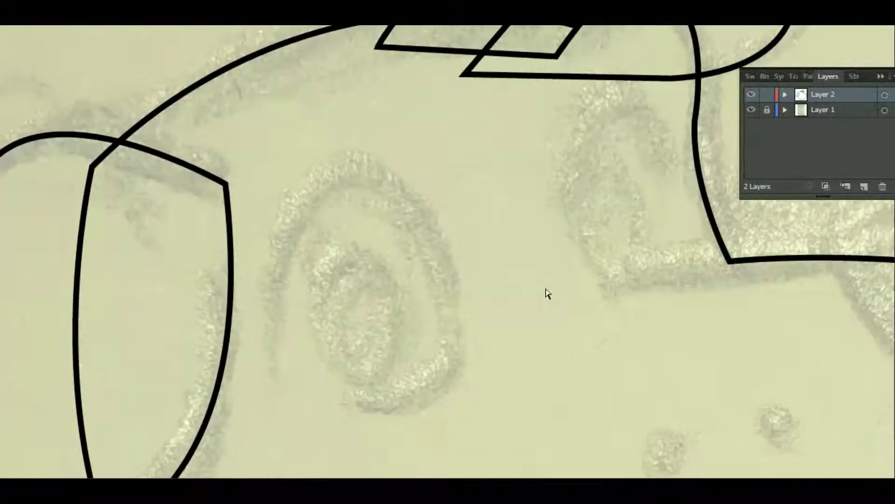
# Step: Outline the left eye as a closed curved shape
pyautogui.hotkey('ctrl', '-')
pyautogui.click(459, 338)
pyautogui.moveTo(373, 192); pyautogui.dragTo(306, 204)
pyautogui.click(321, 386)
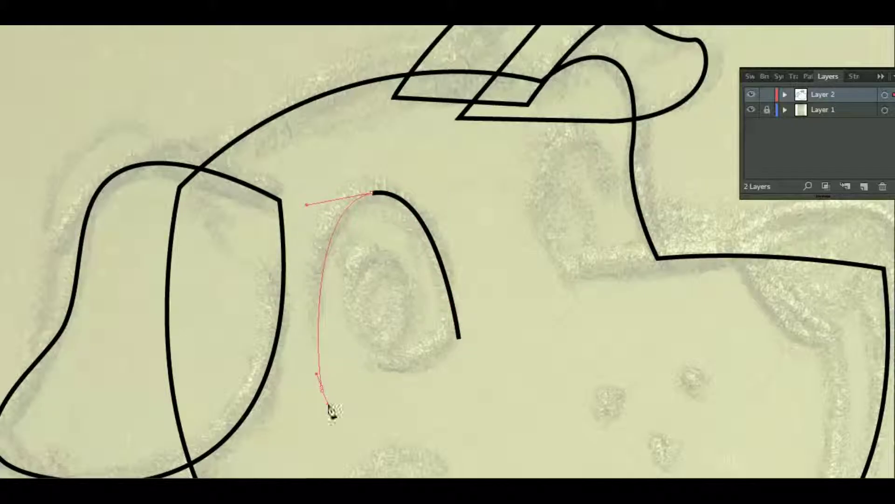
pyautogui.moveTo(459, 338)
pyautogui.mouseDown()
pyautogui.moveTo(513, 259)
pyautogui.moveTo(495, 242)
pyautogui.mouseUp()
pyautogui.keyDown('ctrl'); pyautogui.click(468, 224); pyautogui.keyUp('ctrl')
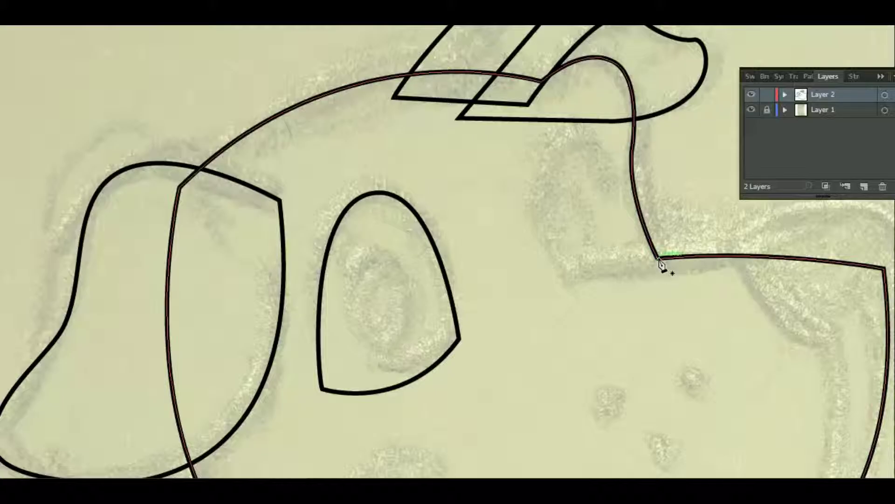
# Step: Trace the smaller eye and widen it by adjusting its anchors
pyautogui.moveTo(614, 134); pyautogui.dragTo(613, 132)
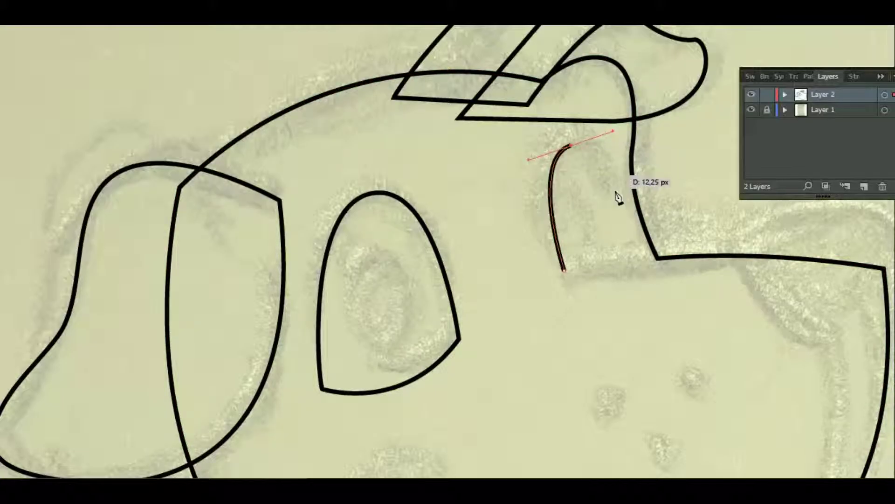
pyautogui.click(623, 244)
pyautogui.moveTo(566, 276); pyautogui.dragTo(511, 259)
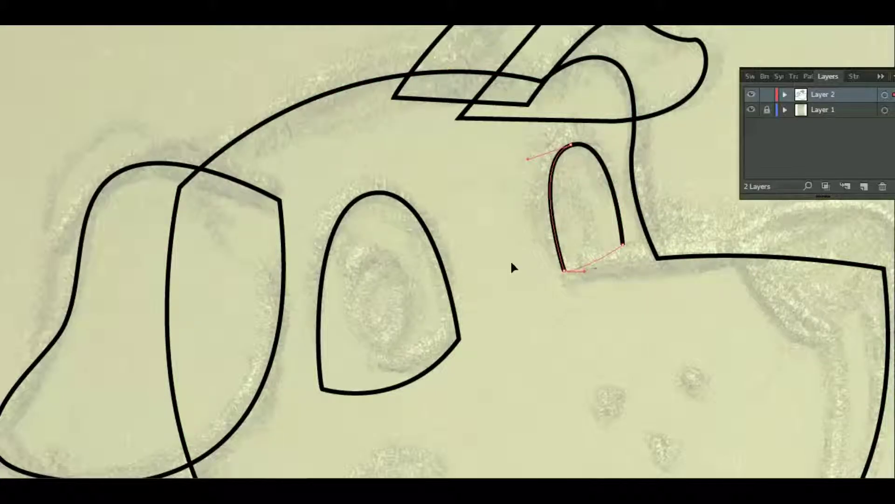
pyautogui.moveTo(565, 271); pyautogui.dragTo(559, 279)
pyautogui.moveTo(563, 149); pyautogui.dragTo(550, 147)
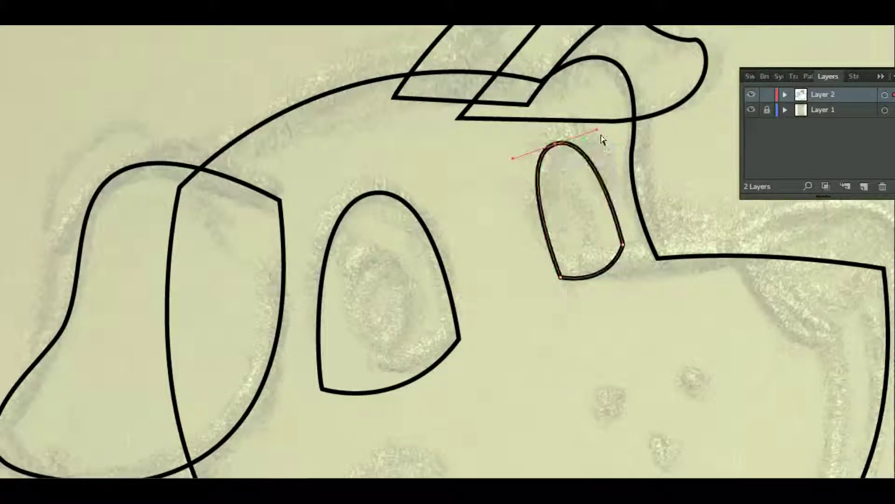
pyautogui.click(672, 159)
pyautogui.scroll(-1, 685, 176)
# Step: Extend the head outline from its end point to join the smaller eye
pyautogui.press('p')
pyautogui.click(658, 232)
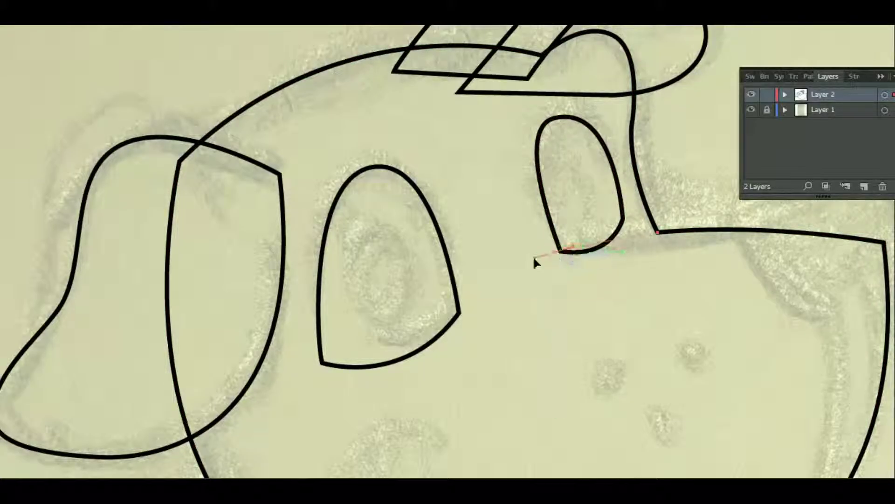
pyautogui.click(555, 252)
pyautogui.scroll(-1, 575, 319)
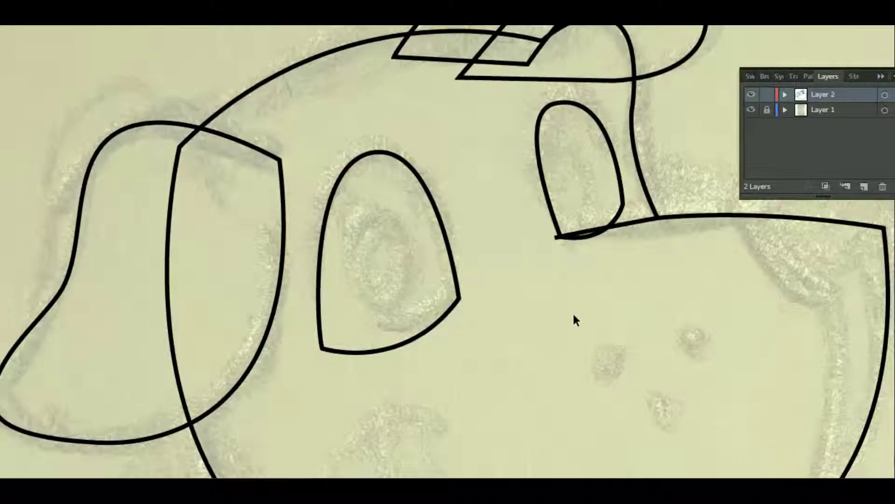
pyautogui.moveTo(575, 321); pyautogui.dragTo(313, 271)
# Step: Draw the closed patch on the right side of the head
pyautogui.click(466, 166)
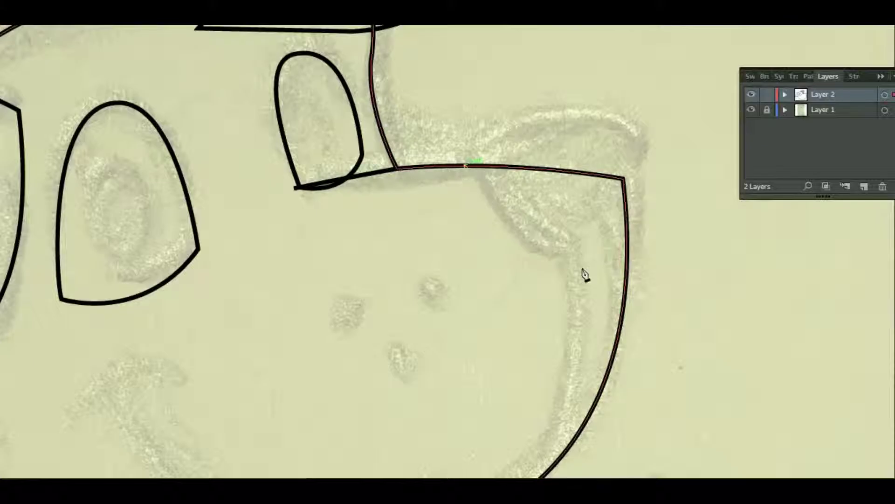
pyautogui.moveTo(580, 242); pyautogui.dragTo(673, 234)
pyautogui.click(581, 242)
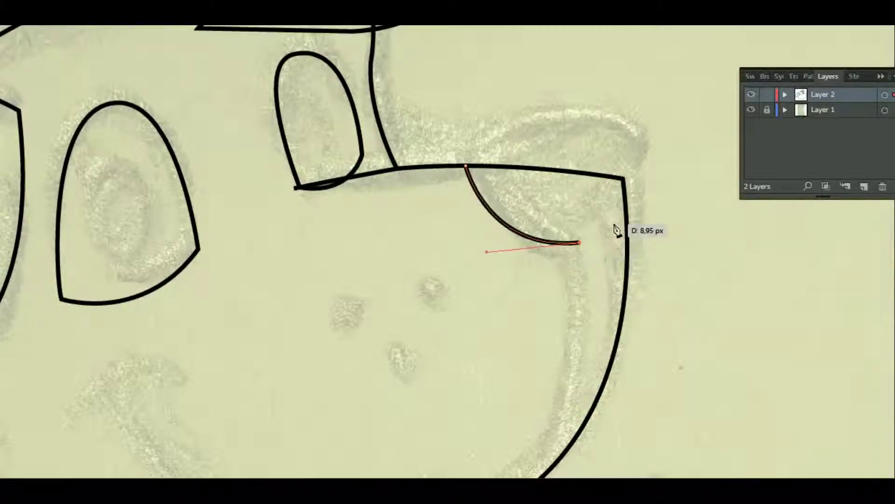
pyautogui.moveTo(645, 148); pyautogui.dragTo(647, 96)
pyautogui.click(467, 167)
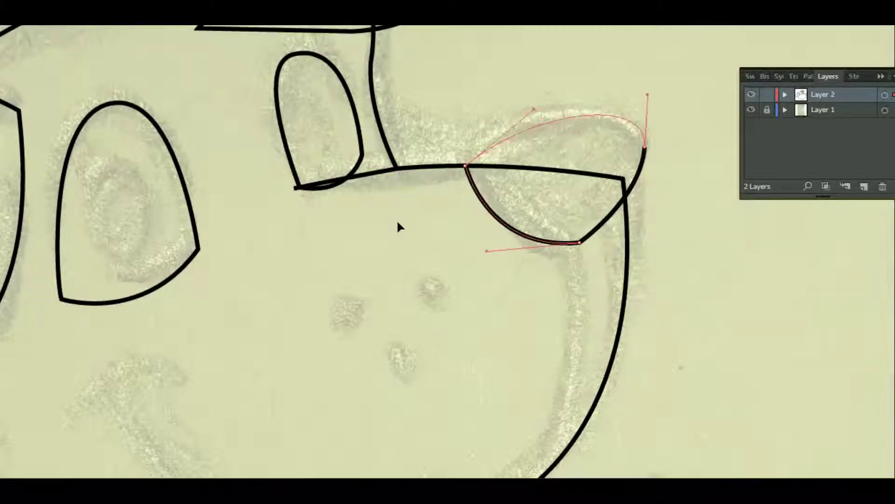
pyautogui.keyDown('ctrl'); pyautogui.click(390, 304); pyautogui.keyUp('ctrl')
pyautogui.moveTo(331, 327); pyautogui.dragTo(396, 171)
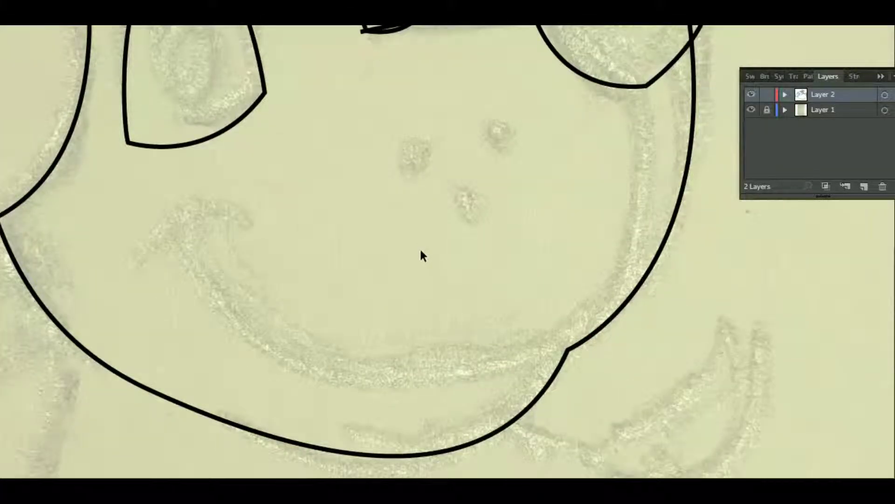
# Step: Trace the smiling mouth curve with an upturned left corner
pyautogui.click(567, 355)
pyautogui.click(182, 235)
pyautogui.scroll(3, 181, 235)
pyautogui.click(129, 154)
pyautogui.scroll(-3, 241, 221)
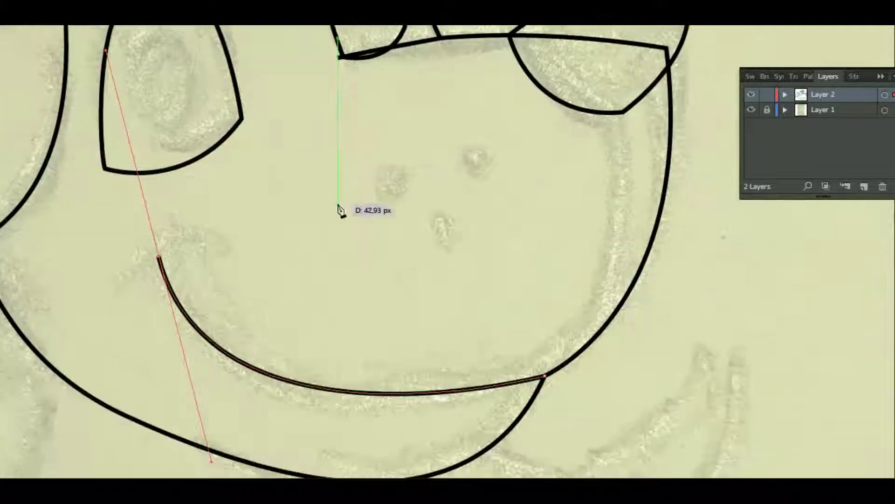
pyautogui.keyDown('ctrl'); pyautogui.click(328, 246); pyautogui.keyUp('ctrl')
pyautogui.click(160, 252)
pyautogui.moveTo(111, 288); pyautogui.dragTo(71, 359)
pyautogui.keyDown('ctrl'); pyautogui.click(356, 184); pyautogui.keyUp('ctrl')
# Step: Draw the curved line down the right cheek and zoom out to the whole dog
pyautogui.moveTo(299, 151)
pyautogui.mouseDown()
pyautogui.moveTo(374, 248)
pyautogui.moveTo(264, 209)
pyautogui.mouseUp()
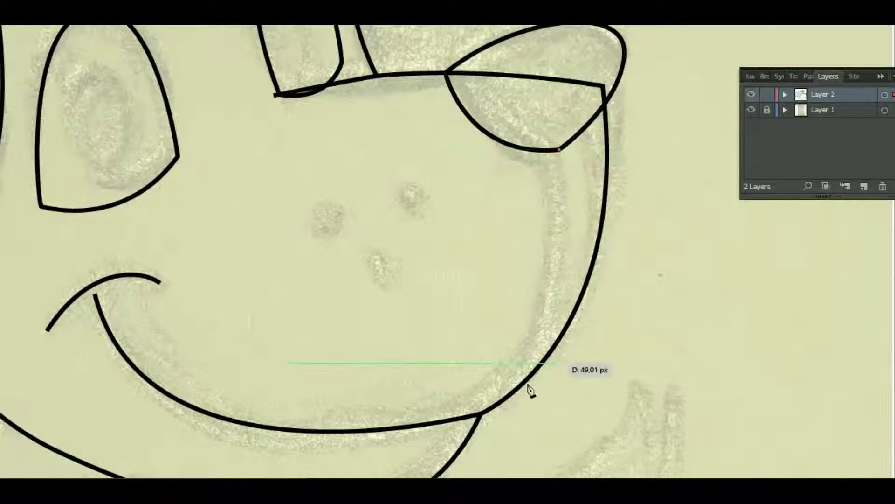
pyautogui.scroll(-3, 480, 440)
pyautogui.moveTo(501, 284); pyautogui.dragTo(423, 428)
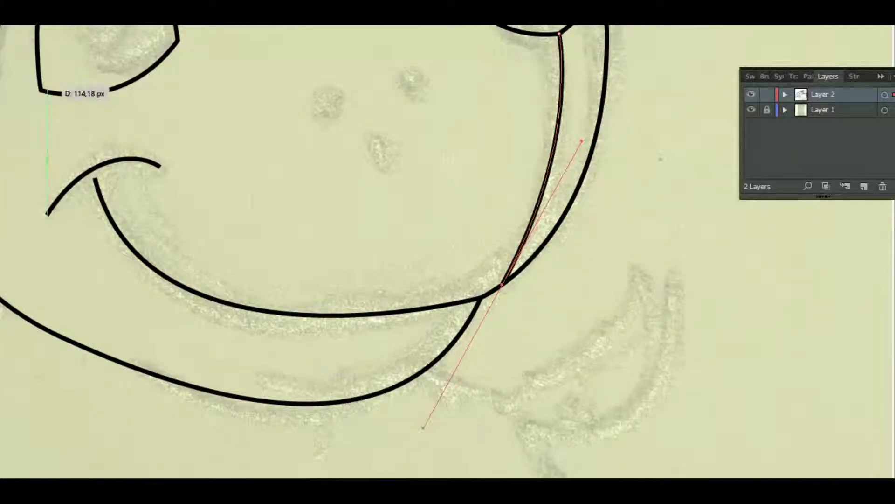
pyautogui.keyDown('ctrl'); pyautogui.click(250, 300); pyautogui.keyUp('ctrl')
pyautogui.hotkey('ctrl', '-')
pyautogui.hotkey('ctrl', '-')
pyautogui.hotkey('ctrl', '-')
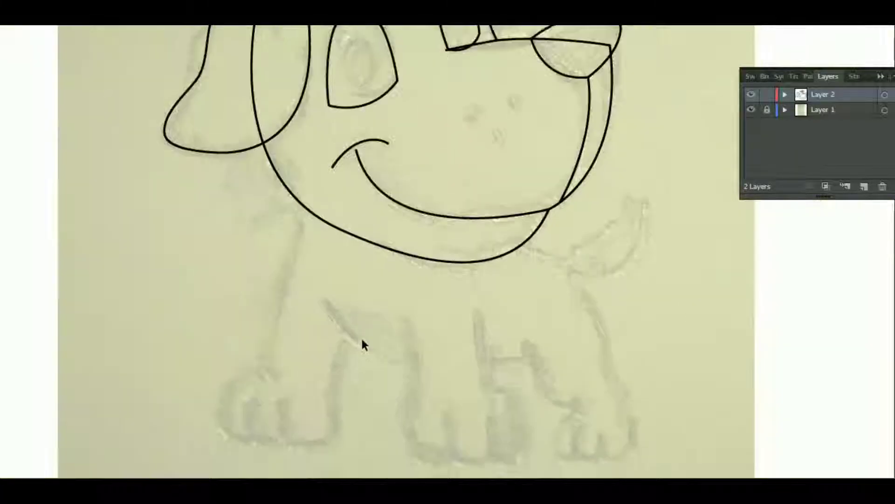
# Step: Trace the outline down the first front leg, around its paw and under the belly
pyautogui.scroll(1, 364, 343)
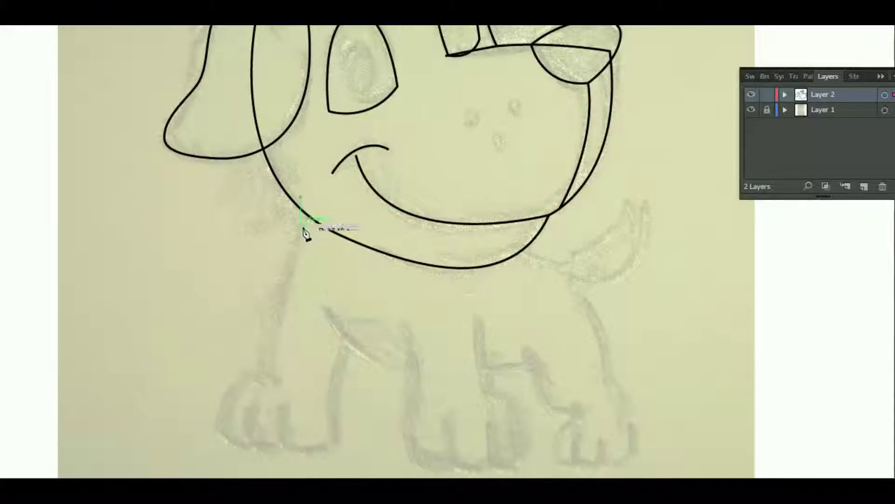
pyautogui.press('p')
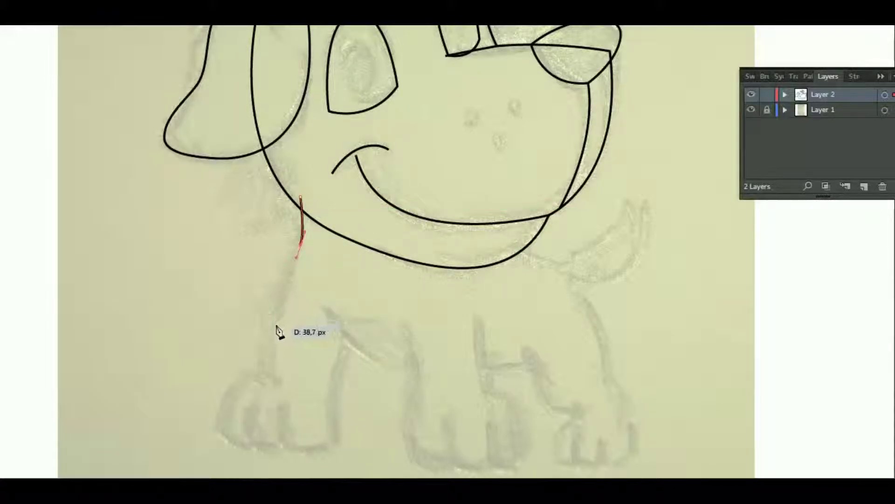
pyautogui.click(272, 377)
pyautogui.moveTo(229, 441)
pyautogui.mouseDown()
pyautogui.moveTo(223, 455)
pyautogui.moveTo(225, 416)
pyautogui.mouseUp()
pyautogui.moveTo(228, 349); pyautogui.dragTo(307, 345)
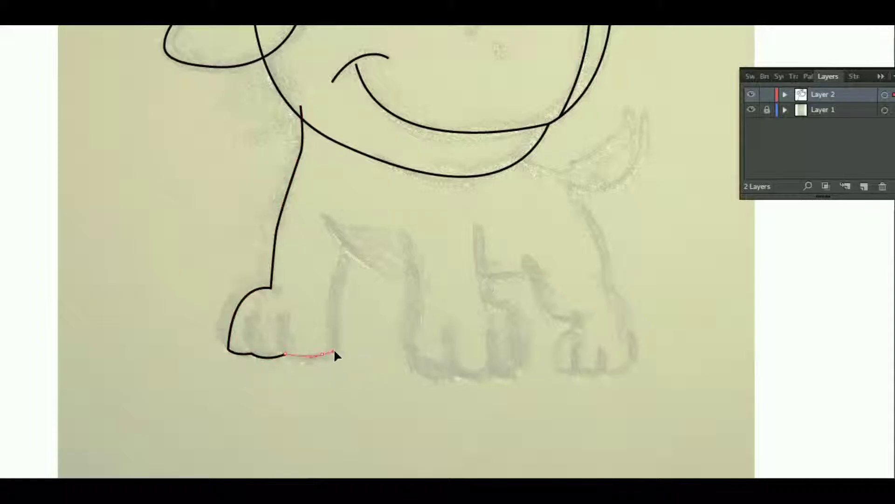
pyautogui.moveTo(334, 347); pyautogui.dragTo(328, 309)
pyautogui.click(345, 250)
pyautogui.moveTo(407, 276); pyautogui.dragTo(446, 270)
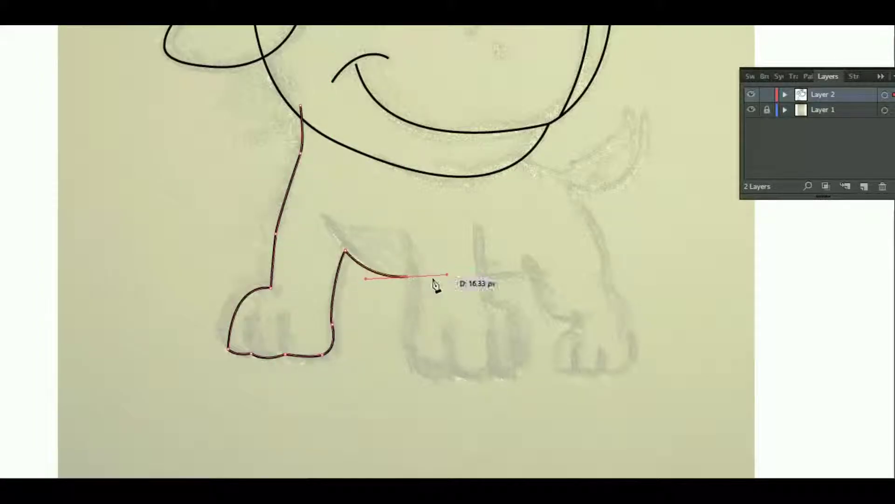
pyautogui.click(407, 275)
# Step: Continue the outline down the second front leg and around the back foot
pyautogui.moveTo(410, 303); pyautogui.dragTo(407, 343)
pyautogui.click(404, 338)
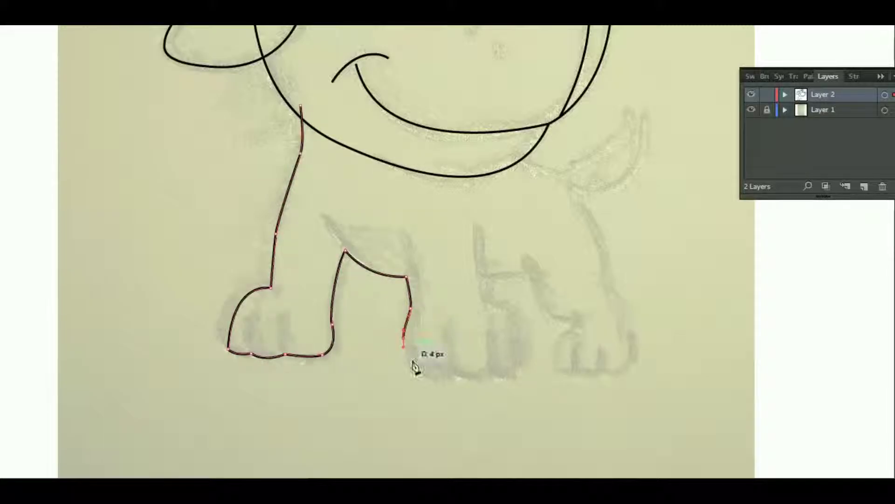
pyautogui.moveTo(422, 375)
pyautogui.mouseDown()
pyautogui.moveTo(488, 381)
pyautogui.moveTo(532, 371)
pyautogui.mouseUp()
pyautogui.click(454, 372)
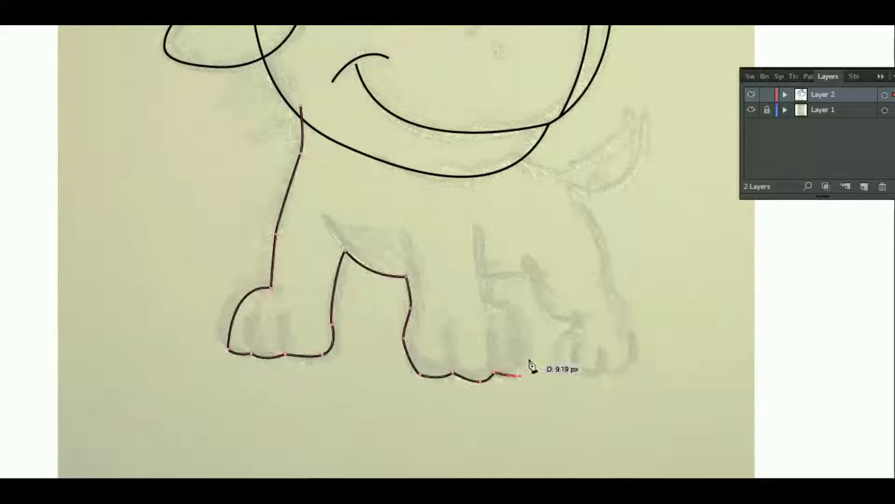
pyautogui.moveTo(518, 311)
pyautogui.mouseDown()
pyautogui.moveTo(490, 300)
pyautogui.moveTo(531, 282)
pyautogui.moveTo(513, 283)
pyautogui.moveTo(548, 333)
pyautogui.moveTo(578, 344)
pyautogui.moveTo(578, 355)
pyautogui.moveTo(560, 366)
pyautogui.moveTo(564, 420)
pyautogui.mouseUp()
pyautogui.click(490, 301)
pyautogui.scroll(1, 520, 283)
pyautogui.click(568, 392)
pyautogui.moveTo(607, 389)
pyautogui.mouseDown()
pyautogui.moveTo(636, 353)
pyautogui.moveTo(625, 352)
pyautogui.moveTo(610, 269)
pyautogui.mouseUp()
# Step: Curve the outline up the back and close the body path at its start
pyautogui.scroll(2, 611, 278)
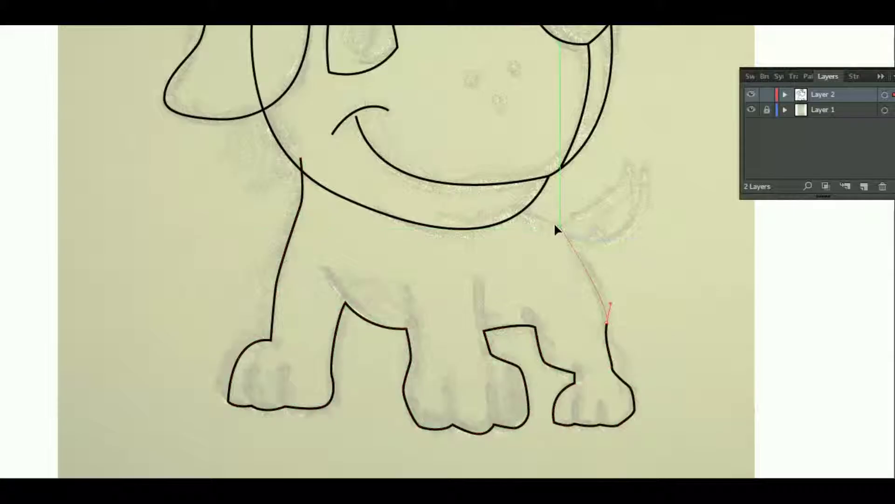
pyautogui.moveTo(557, 227); pyautogui.dragTo(565, 230)
pyautogui.scroll(1, 566, 230)
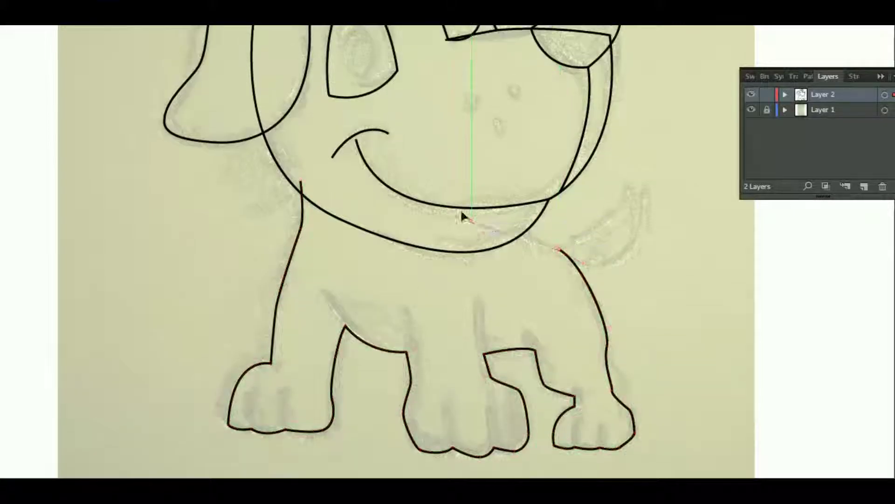
pyautogui.click(433, 205)
pyautogui.click(302, 183)
pyautogui.keyDown('ctrl'); pyautogui.click(199, 217); pyautogui.keyUp('ctrl')
pyautogui.scroll(-1, 199, 217)
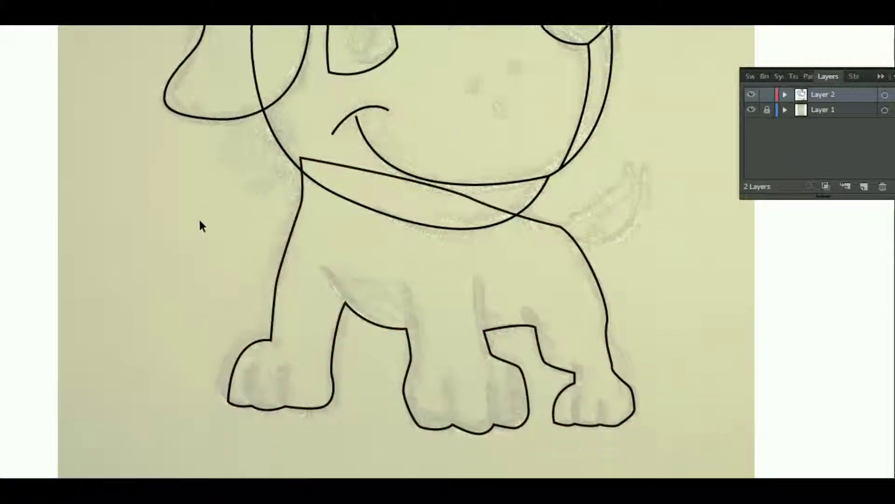
pyautogui.scroll(1, 199, 217)
pyautogui.scroll(1, 199, 217)
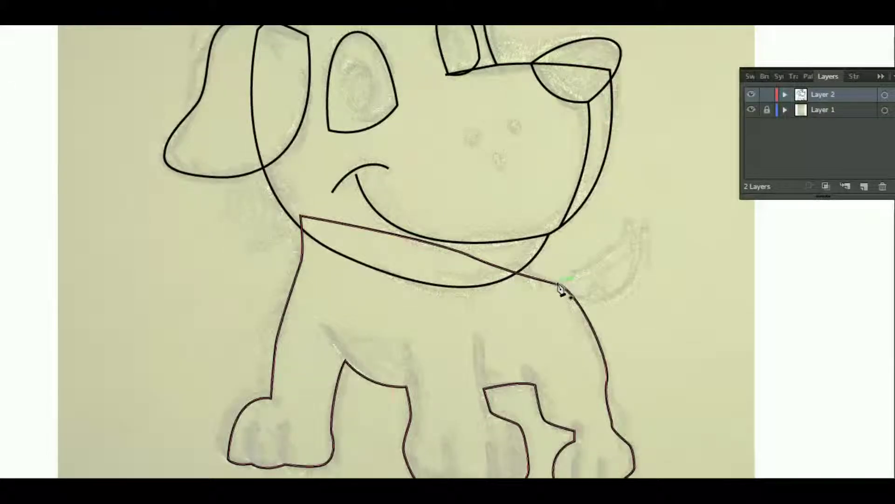
# Step: Draw the closed hooked tail shape joined to the back
pyautogui.click(537, 286)
pyautogui.moveTo(628, 215); pyautogui.dragTo(633, 153)
pyautogui.click(627, 216)
pyautogui.moveTo(635, 256); pyautogui.dragTo(638, 266)
pyautogui.click(644, 242)
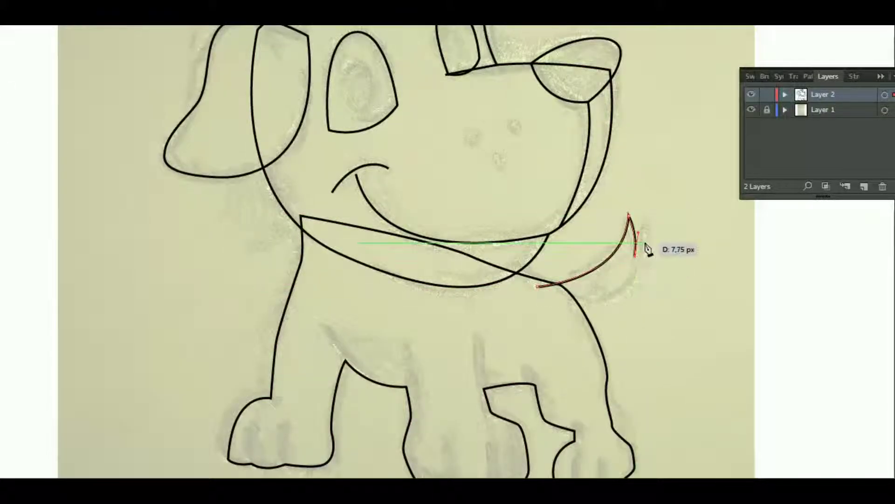
pyautogui.moveTo(545, 293)
pyautogui.mouseDown()
pyautogui.moveTo(456, 286)
pyautogui.moveTo(429, 273)
pyautogui.mouseUp()
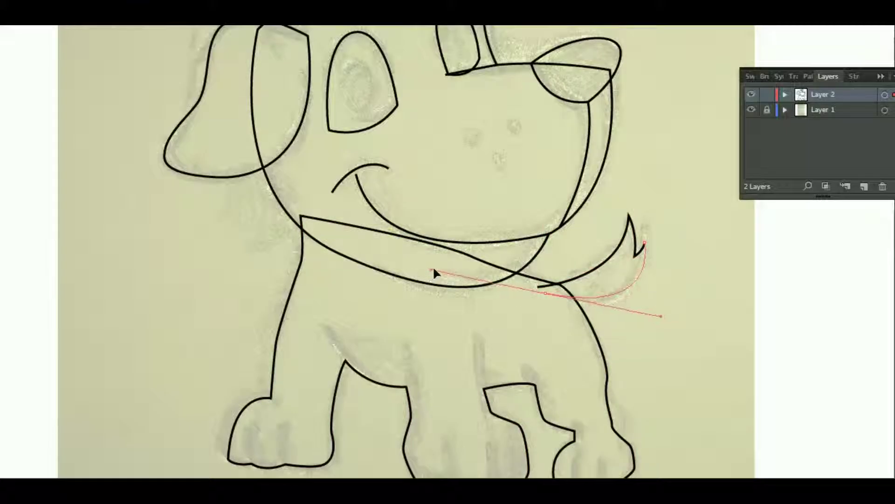
pyautogui.click(538, 288)
pyautogui.press('v')
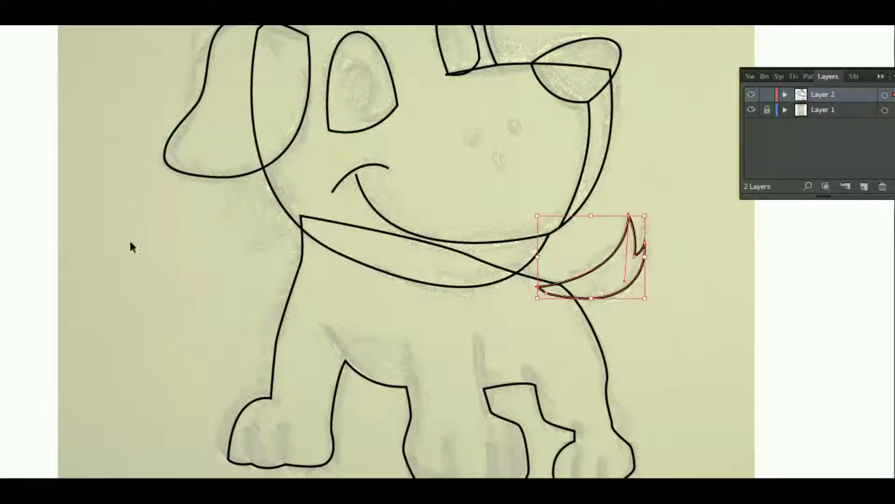
pyautogui.click(140, 254)
pyautogui.scroll(-2, 143, 256)
pyautogui.scroll(2, 424, 356)
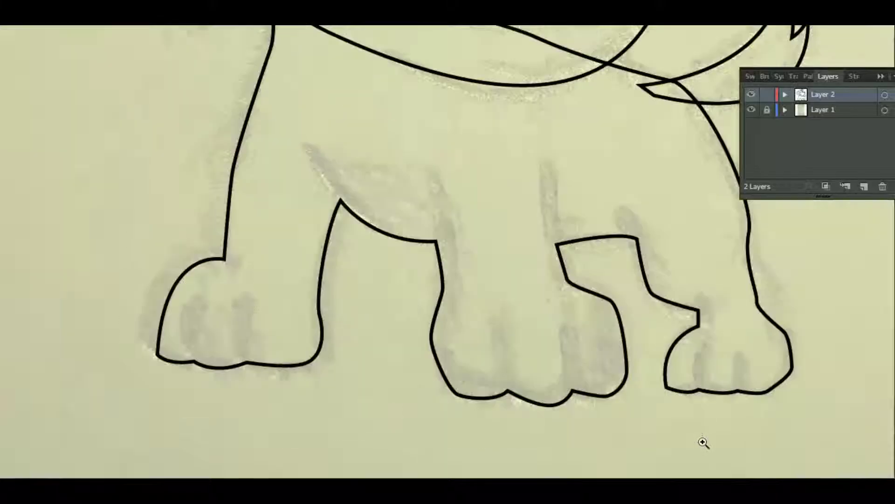
pyautogui.scroll(2, 779, 372)
# Step: Draw the inner front-leg curve and begin a toe line on the front paw
pyautogui.click(340, 254)
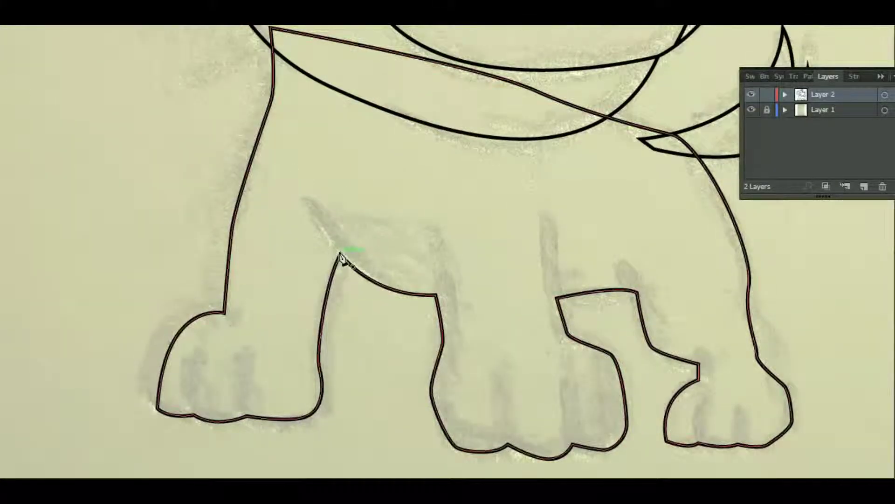
pyautogui.click(306, 197)
pyautogui.moveTo(291, 161); pyautogui.dragTo(300, 169)
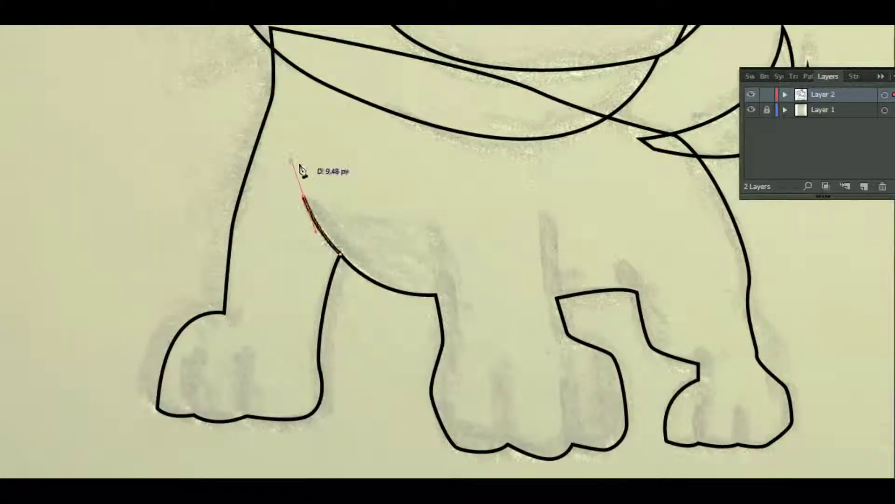
pyautogui.keyDown('ctrl'); pyautogui.click(80, 105); pyautogui.keyUp('ctrl')
pyautogui.click(192, 414)
pyautogui.moveTo(206, 347); pyautogui.dragTo(227, 330)
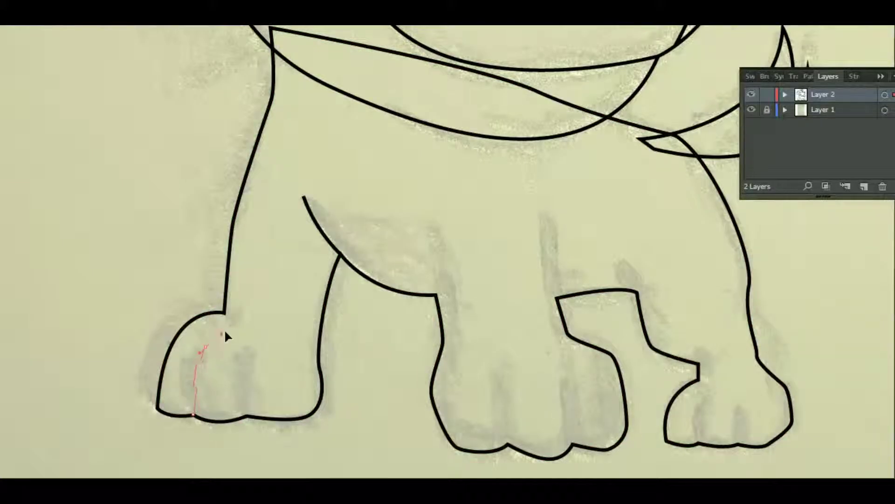
# Step: Add curved toe lines on the front paw and two toe lines on the middle paw
pyautogui.keyDown('ctrl'); pyautogui.click(95, 105); pyautogui.keyUp('ctrl')
pyautogui.click(246, 417)
pyautogui.moveTo(258, 349); pyautogui.dragTo(282, 330)
pyautogui.keyDown('ctrl'); pyautogui.click(80, 106); pyautogui.keyUp('ctrl')
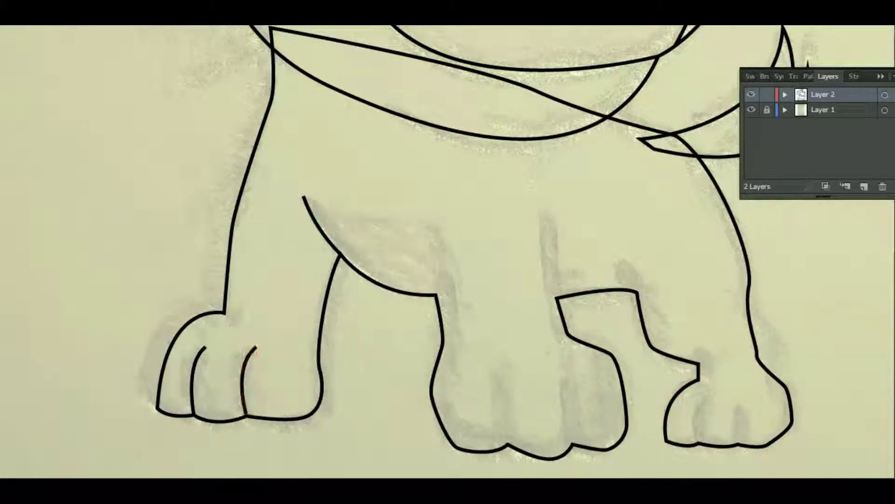
pyautogui.click(507, 444)
pyautogui.keyDown('ctrl'); pyautogui.click(60, 88); pyautogui.keyUp('ctrl')
pyautogui.hotkey('ctrl', 'a')
pyautogui.click(573, 446)
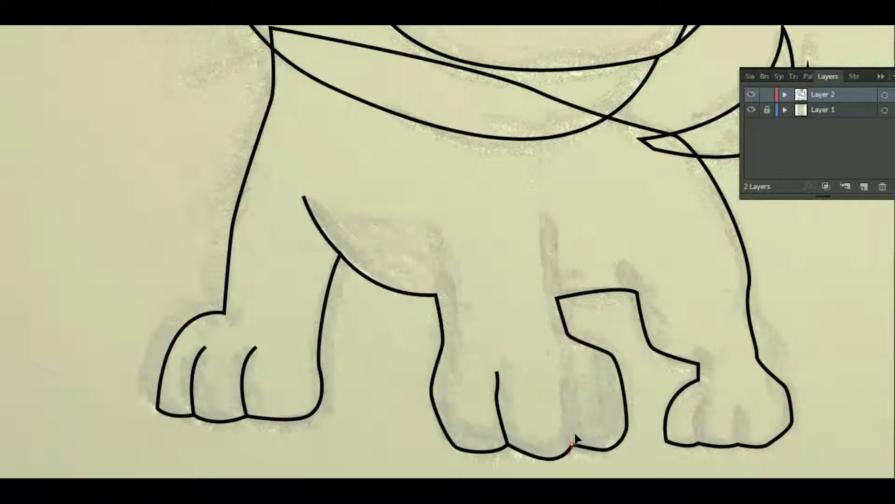
pyautogui.click(548, 362)
pyautogui.keyDown('ctrl'); pyautogui.click(68, 139); pyautogui.keyUp('ctrl')
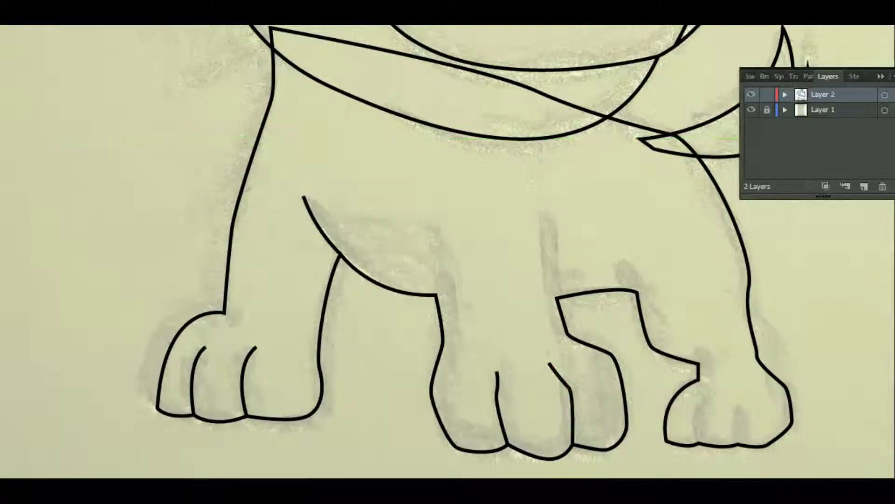
# Step: Draw two vertical strokes separating the front and back legs from the body
pyautogui.click(437, 295)
pyautogui.moveTo(419, 216); pyautogui.dragTo(415, 209)
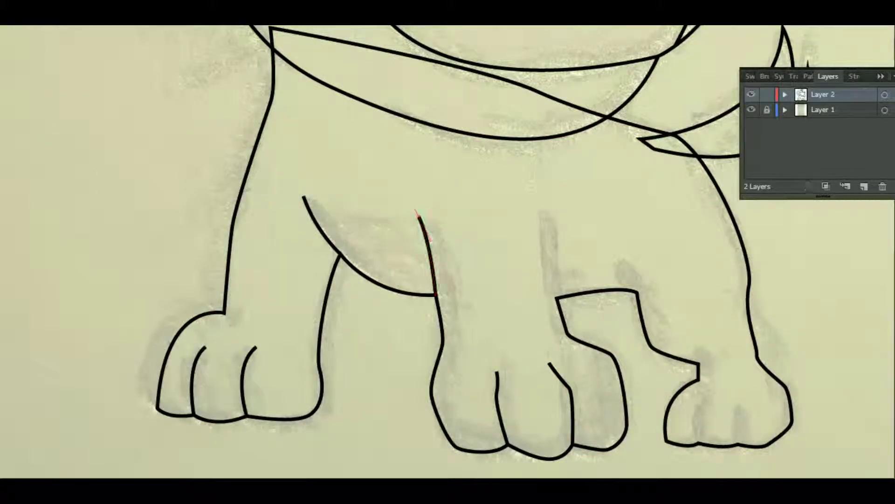
pyautogui.click(557, 300)
pyautogui.moveTo(557, 211); pyautogui.dragTo(565, 177)
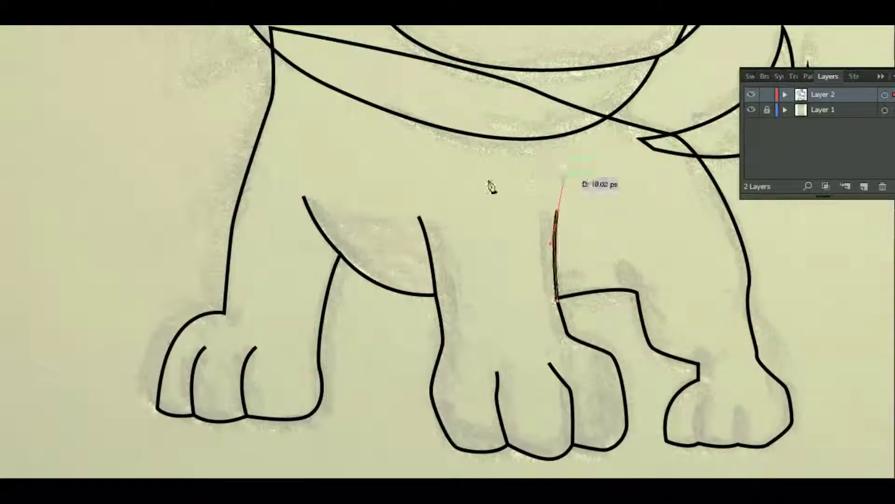
pyautogui.keyDown('ctrl'); pyautogui.click(131, 106); pyautogui.keyUp('ctrl')
pyautogui.hotkey('ctrl', 'a')
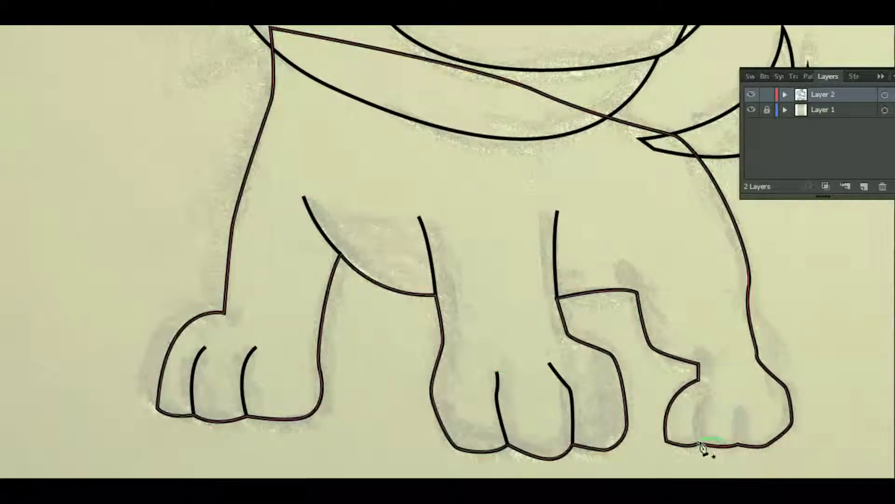
# Step: Add a toe line dividing the rear paw
pyautogui.keyDown('ctrl'); pyautogui.click(56, 94); pyautogui.keyUp('ctrl')
pyautogui.click(737, 444)
pyautogui.click(737, 413)
pyautogui.click(752, 394)
pyautogui.keyDown('ctrl'); pyautogui.click(90, 90); pyautogui.keyUp('ctrl')
pyautogui.scroll(1, 664, 339)
pyautogui.scroll(1, 666, 340)
pyautogui.scroll(2, 668, 345)
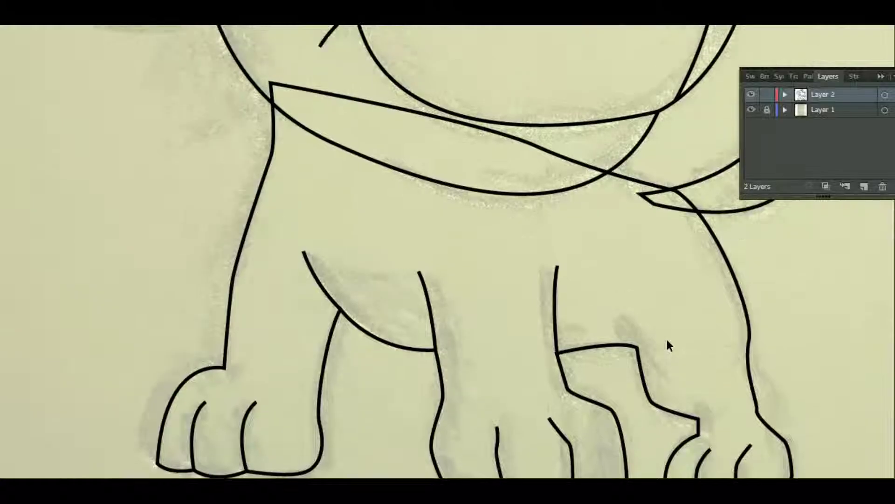
# Step: Add a short Pen stroke rising from the back leg joint
pyautogui.moveTo(667, 345); pyautogui.dragTo(512, 324)
pyautogui.click(466, 320)
pyautogui.click(449, 296)
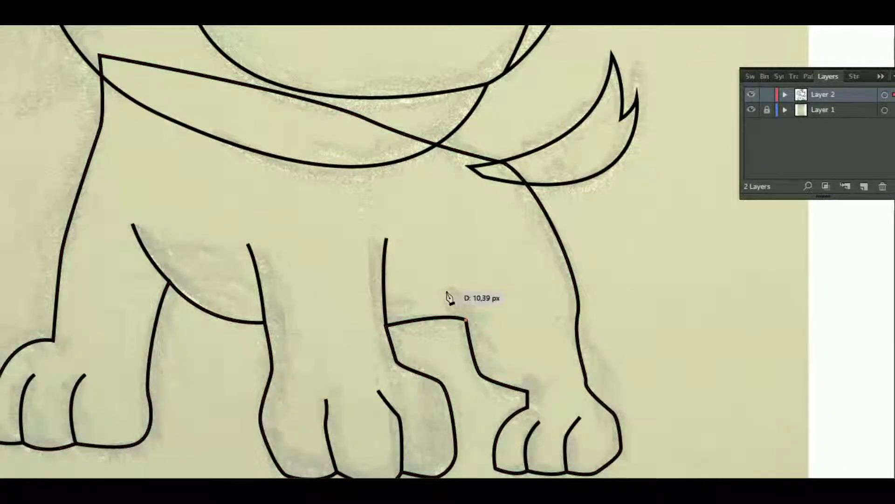
pyautogui.keyDown('ctrl'); pyautogui.click(462, 261); pyautogui.keyUp('ctrl')
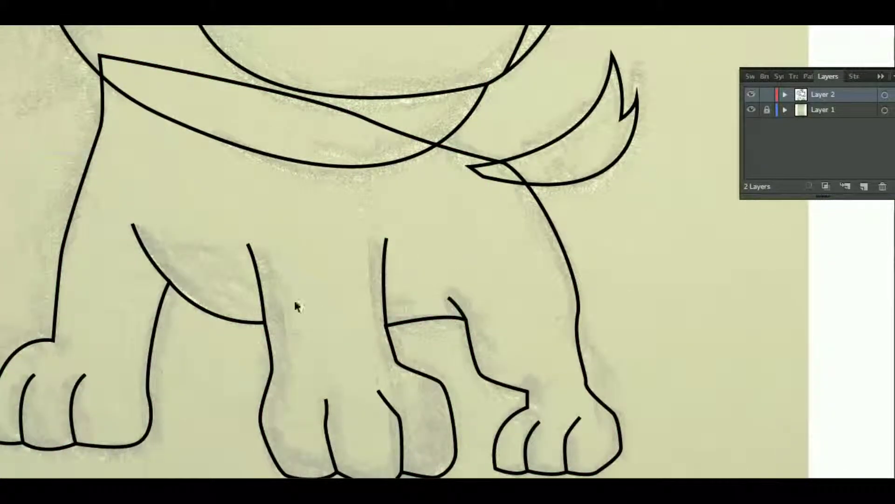
# Step: Reshape the inner front-leg line by pulling its top end left and adjusting its curve
pyautogui.keyDown('ctrl'); pyautogui.click(263, 301); pyautogui.keyUp('ctrl')
pyautogui.moveTo(250, 250); pyautogui.dragTo(252, 274)
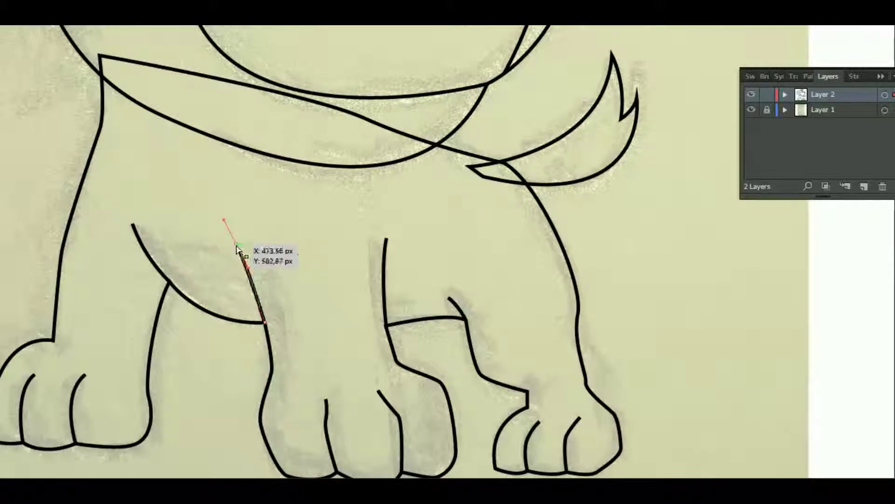
pyautogui.moveTo(329, 296); pyautogui.dragTo(356, 304)
pyautogui.moveTo(164, 241); pyautogui.dragTo(167, 237)
pyautogui.keyDown('ctrl'); pyautogui.click(240, 280); pyautogui.keyUp('ctrl')
# Step: Zoom out to view the whole puppy line drawing
pyautogui.scroll(-2, 557, 326)
pyautogui.hscroll(4, 559, 317)
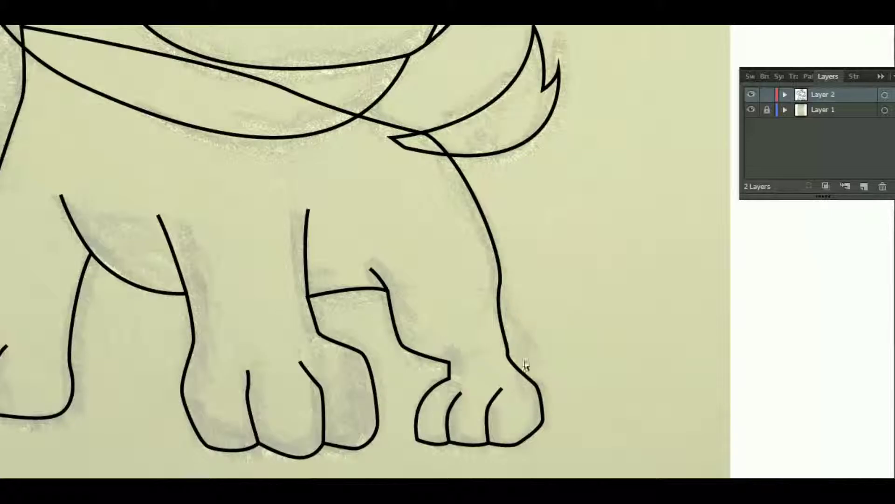
pyautogui.scroll(2, 475, 331)
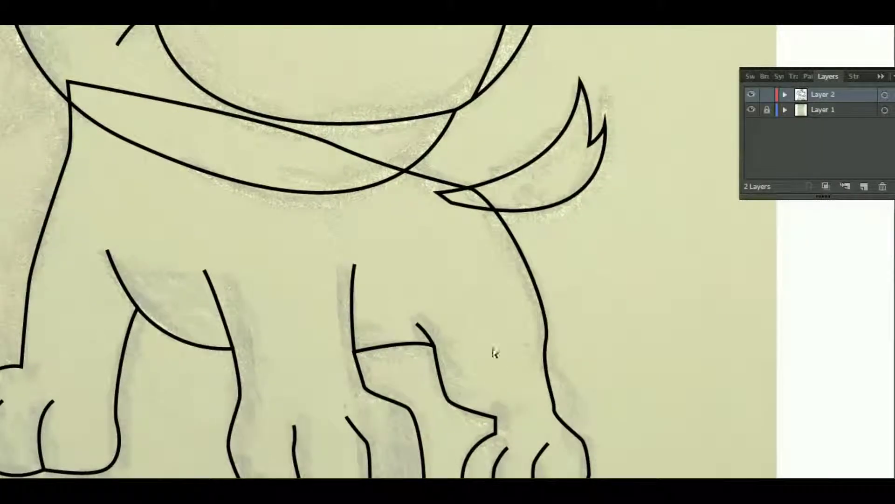
pyautogui.scroll(3, 500, 372)
pyautogui.scroll(3, 546, 241)
pyautogui.scroll(2, 492, 356)
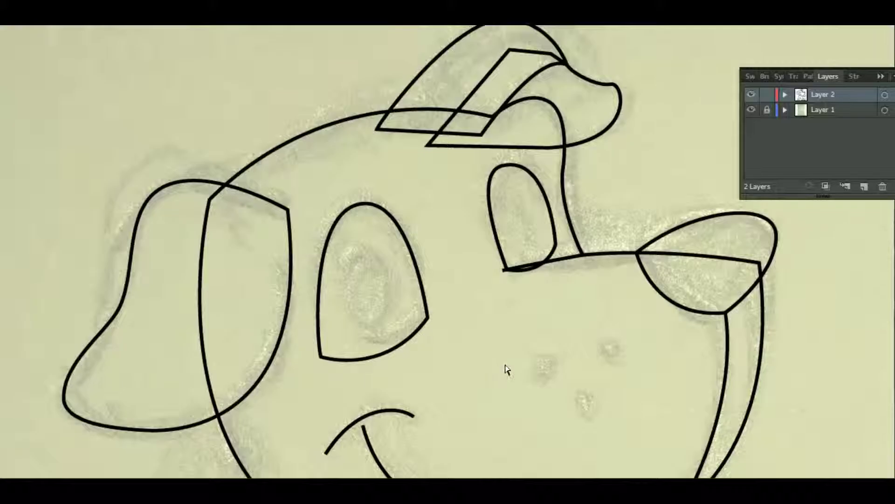
pyautogui.scroll(-3, 505, 366)
pyautogui.scroll(-3, 670, 356)
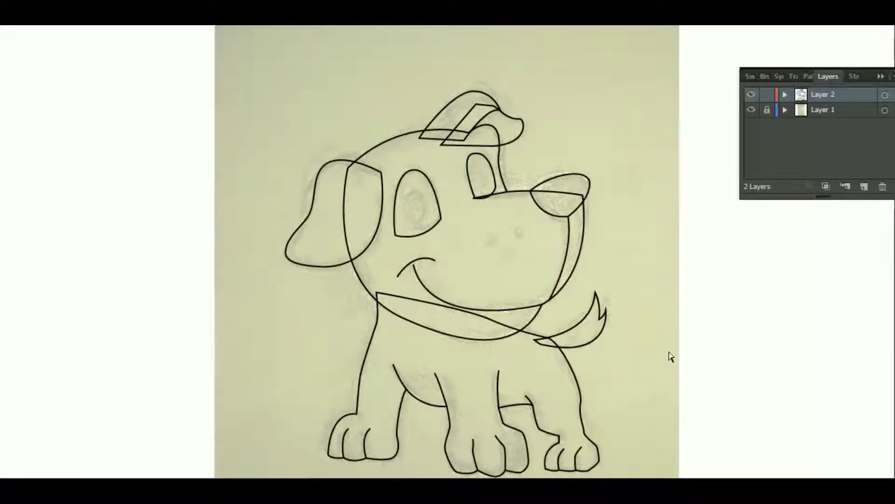
# Step: Unlock Layer 1, delete the placed sketch image, and lock the layer again
pyautogui.click(767, 111)
pyautogui.click(655, 135)
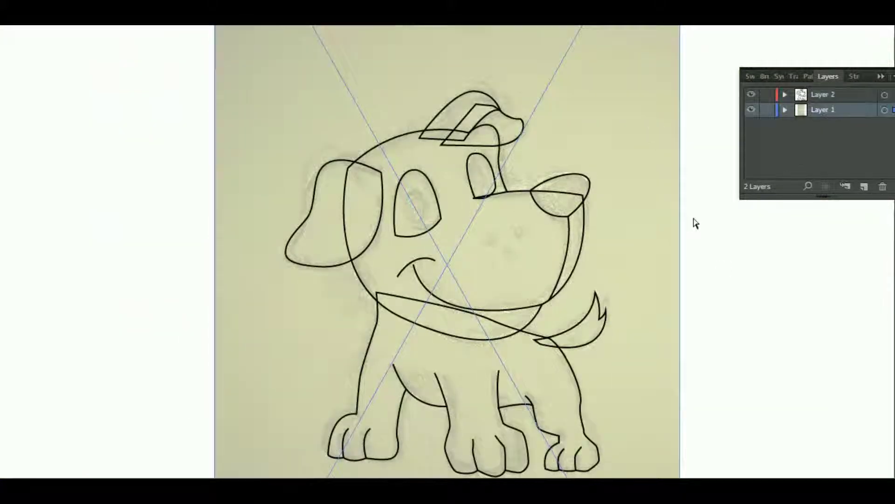
pyautogui.press('Delete')
pyautogui.click(766, 109)
# Step: Zoom in on the puppy and swap the head's stroke to a solid fill
pyautogui.scroll(-1, 704, 266)
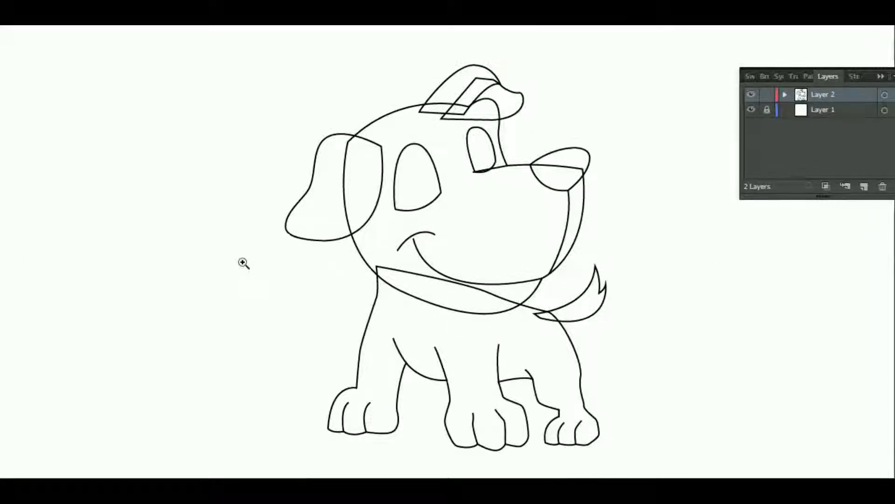
pyautogui.moveTo(249, 67); pyautogui.dragTo(655, 450)
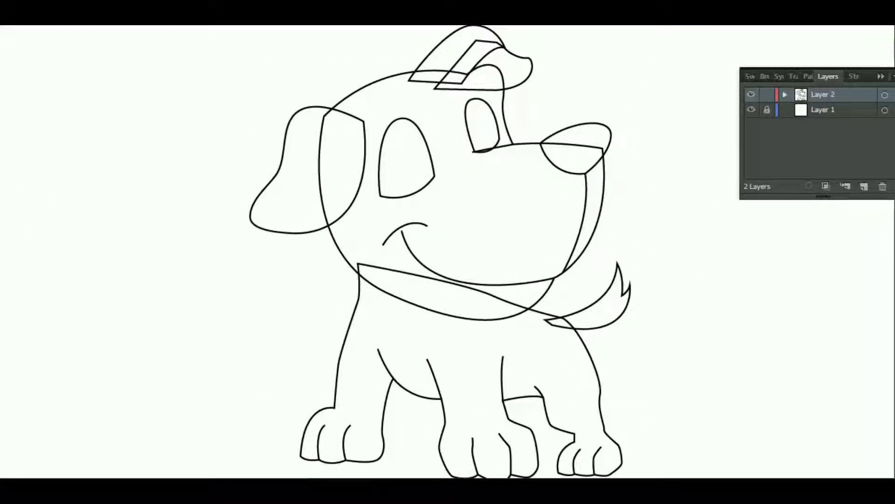
pyautogui.click(337, 262)
pyautogui.hotkey('shift', 'x')
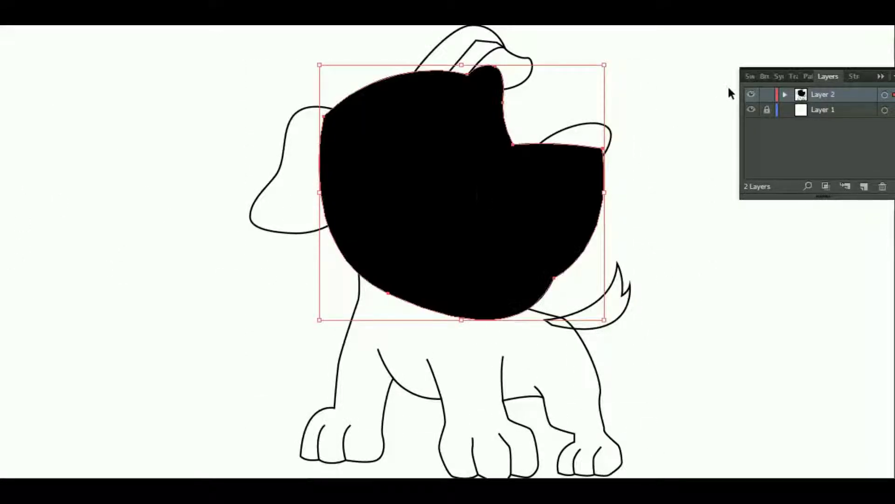
# Step: Fill the puppy's head with orange from the Swatches panel
pyautogui.click(754, 76)
pyautogui.click(881, 91)
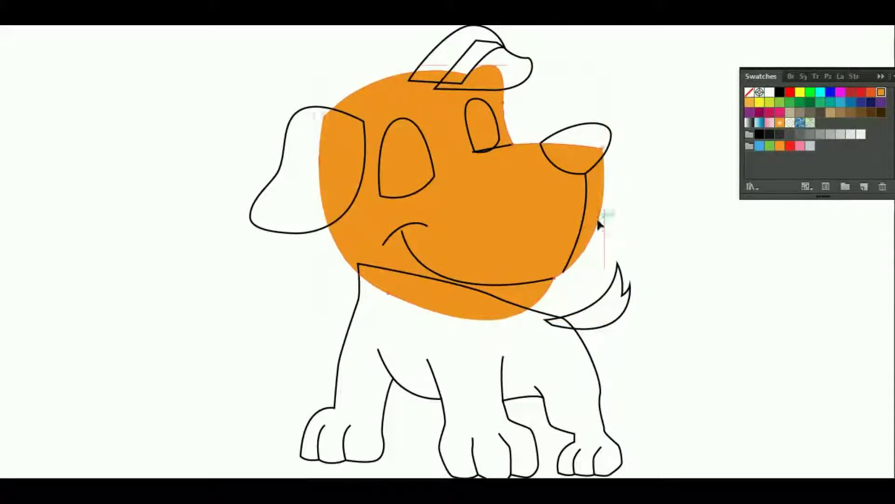
pyautogui.click(693, 265)
pyautogui.click(466, 261)
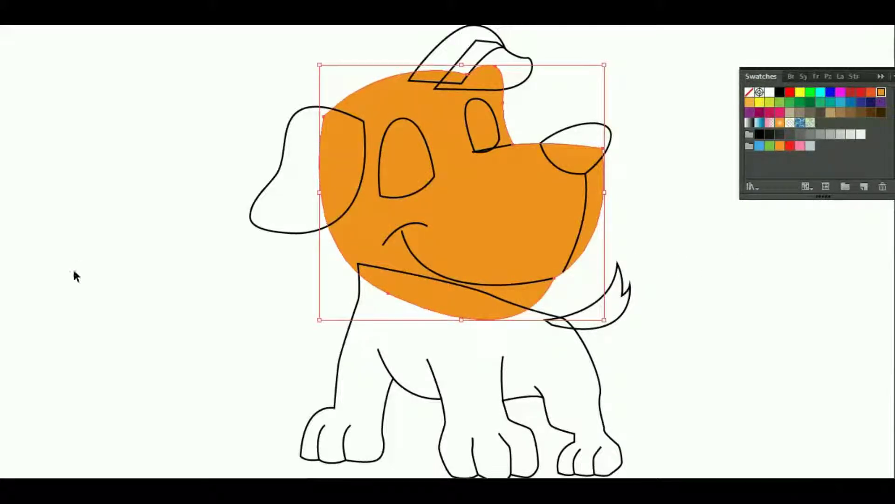
# Step: Give the orange head a heavy black outline
pyautogui.click(198, 18)
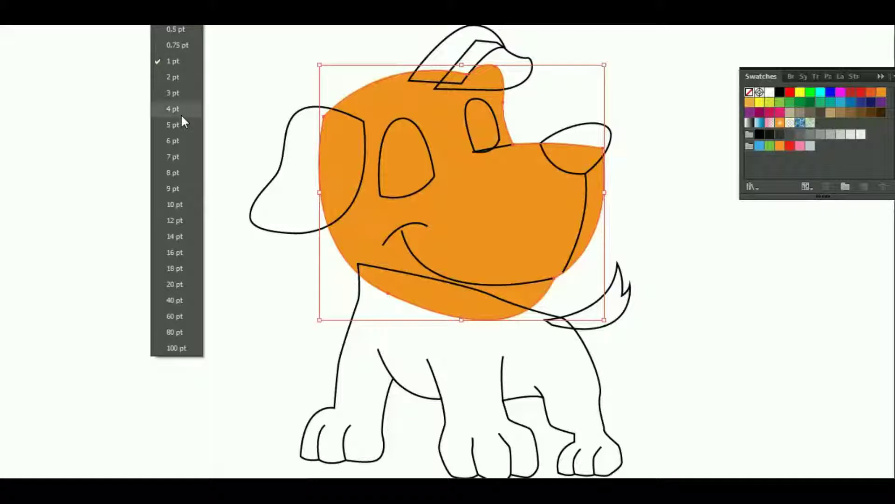
pyautogui.click(182, 123)
pyautogui.click(51, 19)
pyautogui.click(14, 44)
pyautogui.click(622, 196)
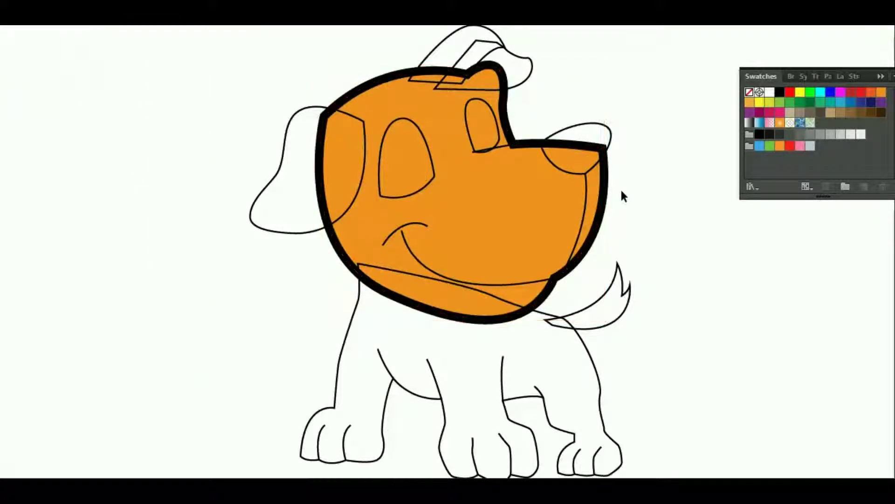
pyautogui.click(583, 210)
pyautogui.click(198, 19)
pyautogui.click(175, 88)
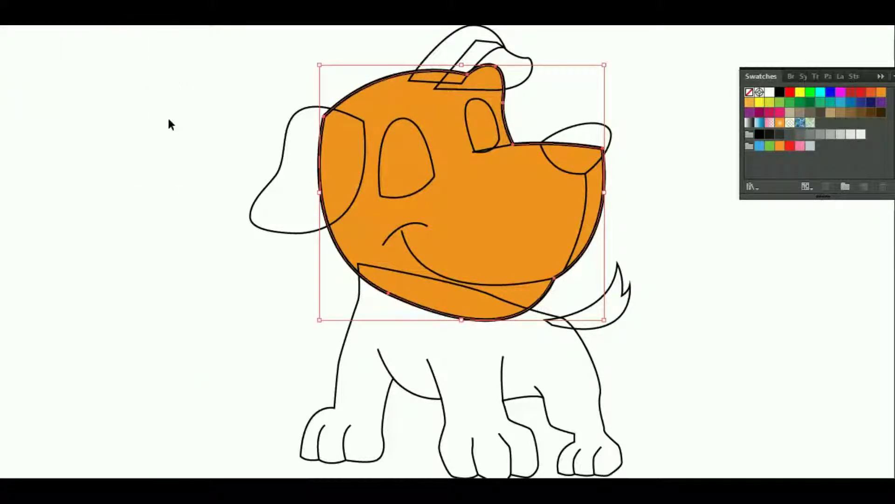
pyautogui.click(198, 19)
pyautogui.click(171, 112)
# Step: Fill both eyes white with thick black outlines
pyautogui.click(433, 177)
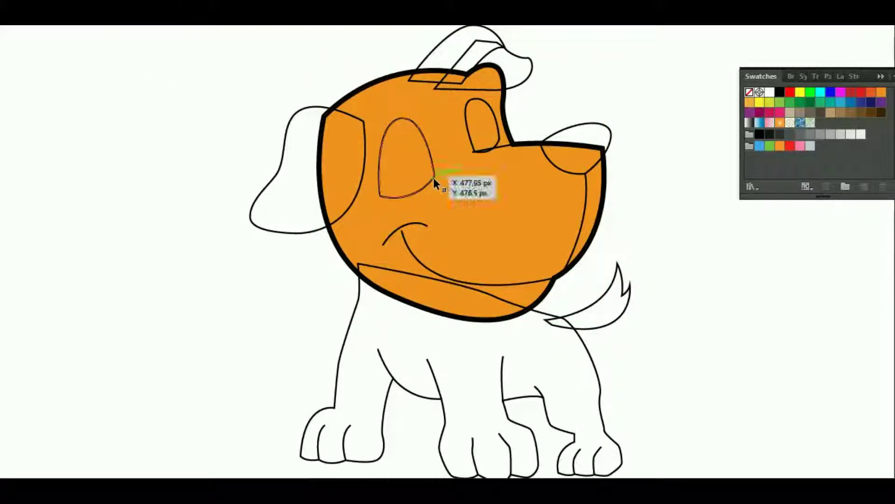
pyautogui.click(780, 92)
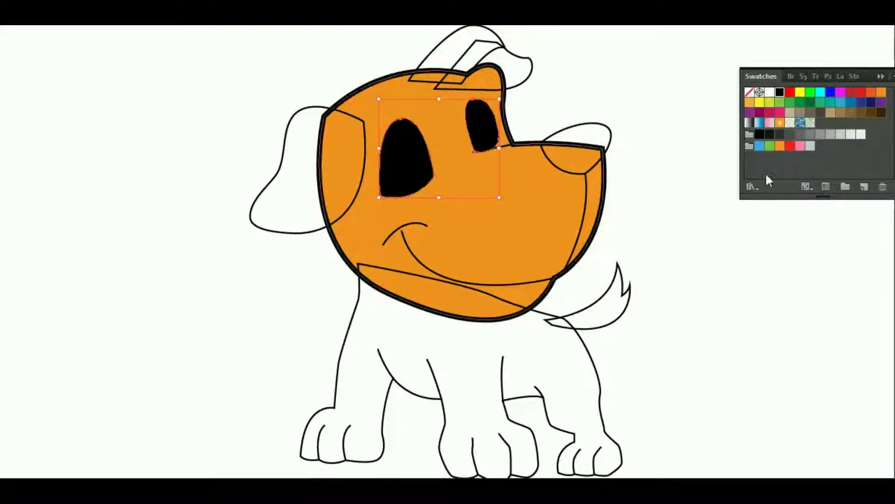
pyautogui.click(769, 92)
pyautogui.keyDown('shift'); pyautogui.click(476, 135); pyautogui.keyUp('shift')
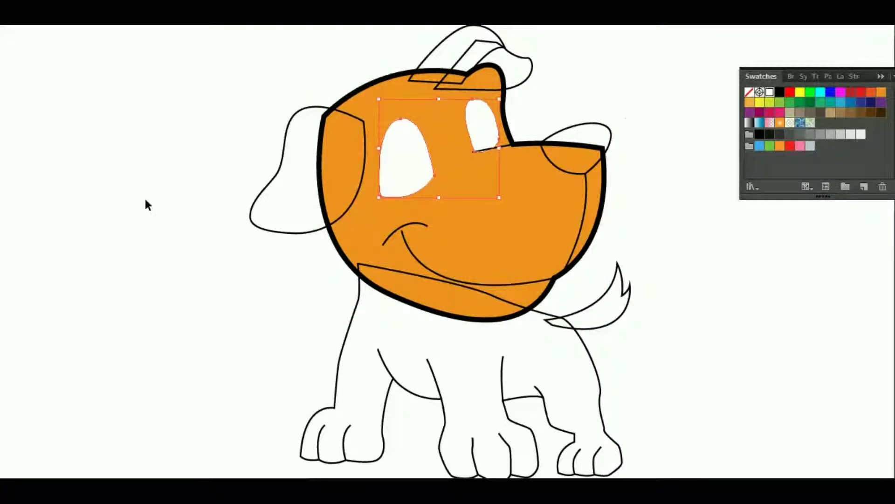
pyautogui.click(198, 19)
pyautogui.click(172, 93)
pyautogui.click(93, 18)
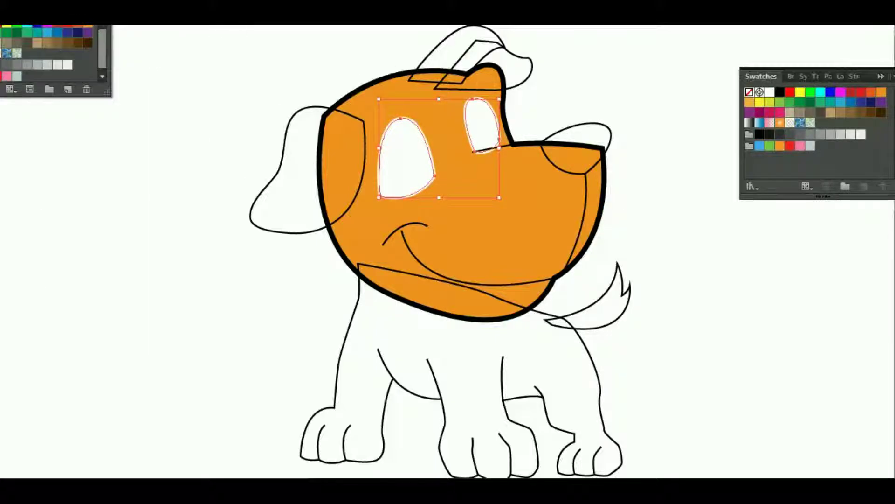
pyautogui.click(19, 32)
pyautogui.click(154, 188)
# Step: Fill the left ear solid black
pyautogui.click(266, 230)
pyautogui.click(780, 92)
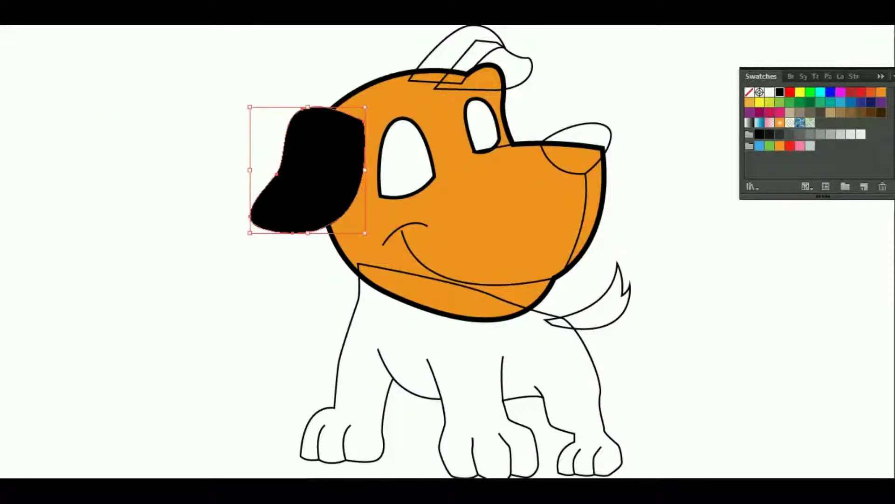
pyautogui.click(148, 182)
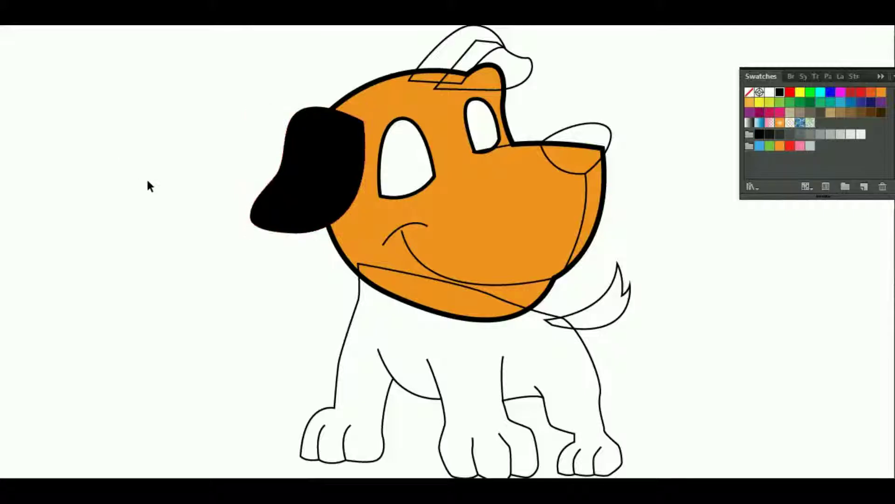
pyautogui.hotkey('ctrl', 'z')
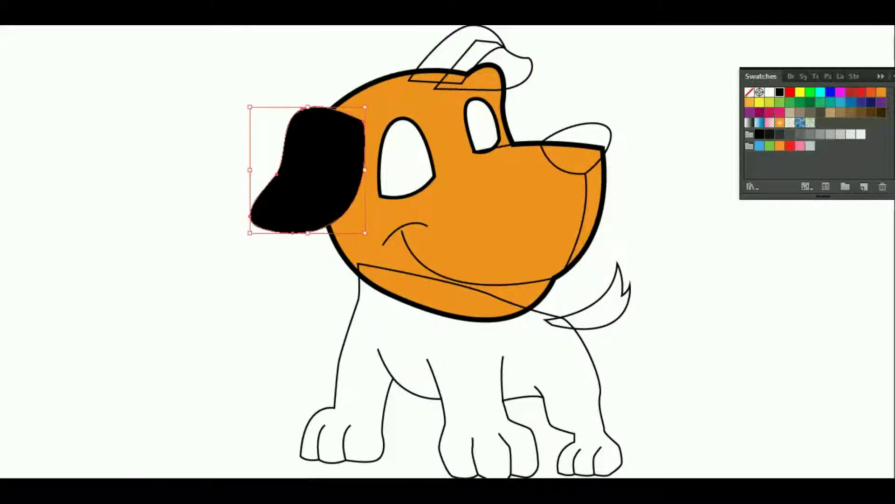
pyautogui.click(128, 151)
pyautogui.scroll(2, 128, 150)
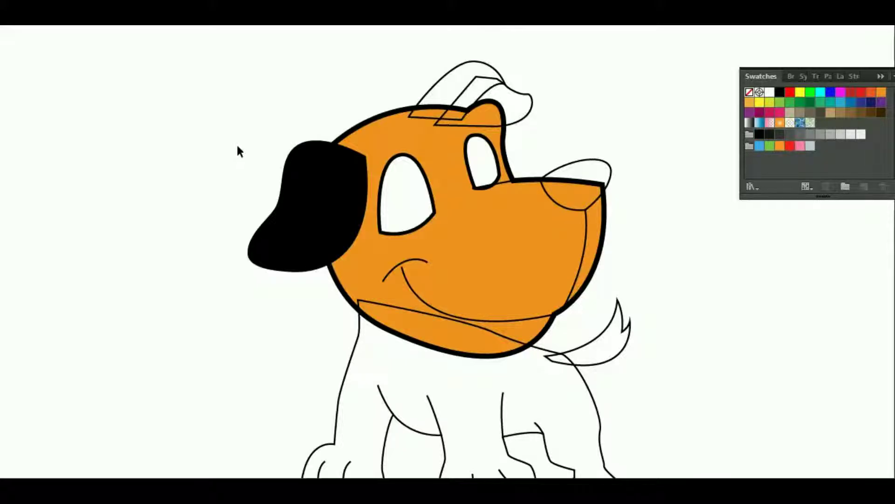
# Step: Fill the nose black and thicken the snout and smile lines
pyautogui.moveTo(250, 76); pyautogui.dragTo(676, 312)
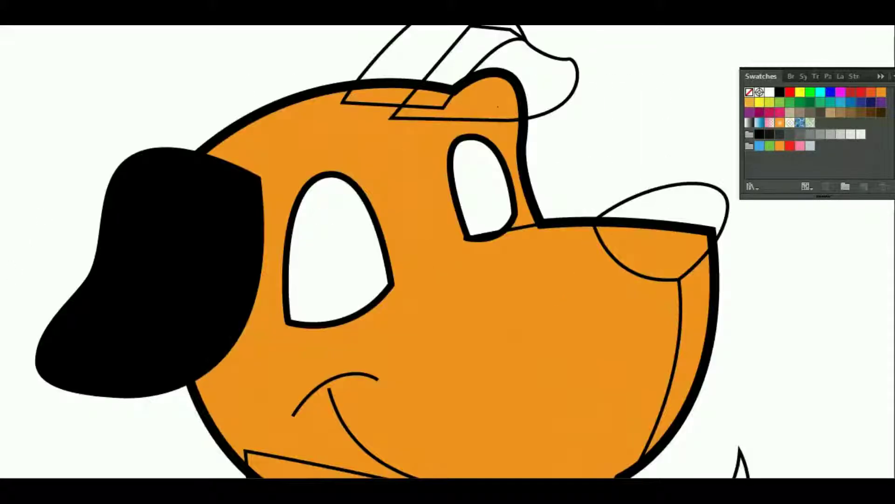
pyautogui.click(651, 188)
pyautogui.click(780, 91)
pyautogui.click(679, 310)
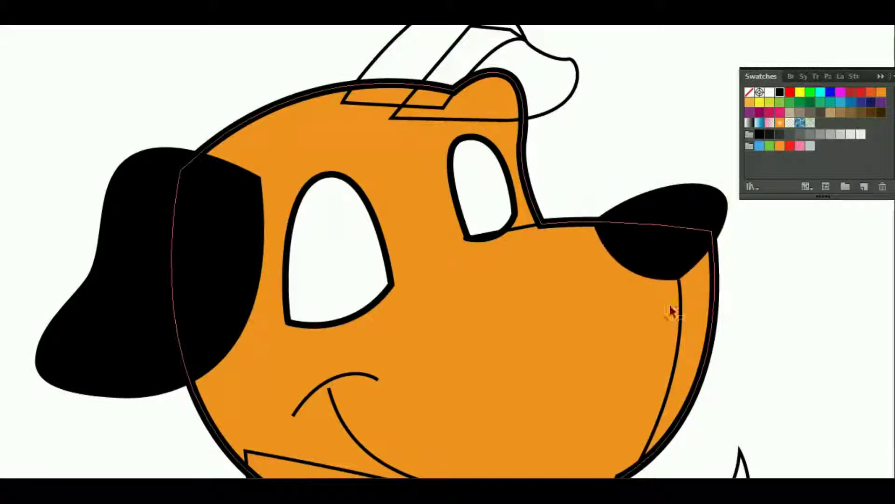
pyautogui.click(187, 21)
pyautogui.click(176, 56)
pyautogui.scroll(-2, 150, 74)
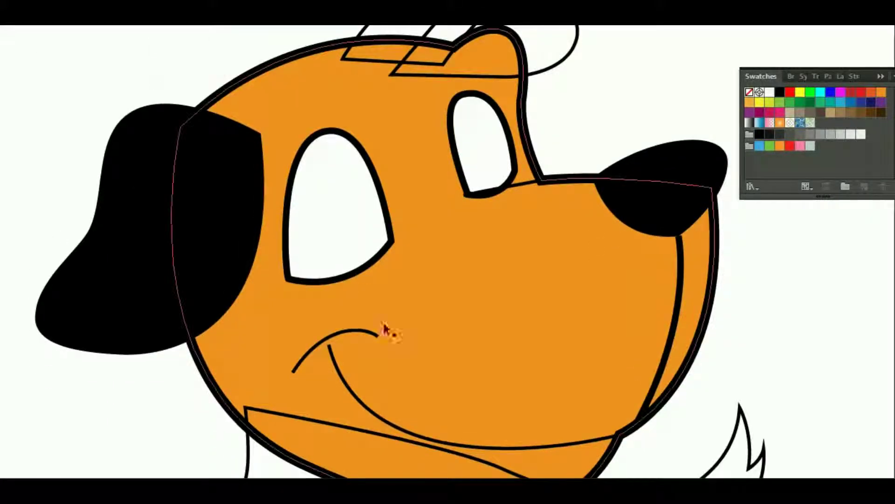
pyautogui.click(344, 379)
pyautogui.click(186, 21)
pyautogui.click(146, 76)
# Step: Give the cheek arc a thicker tapered profile and move it onto the smile's end
pyautogui.click(366, 332)
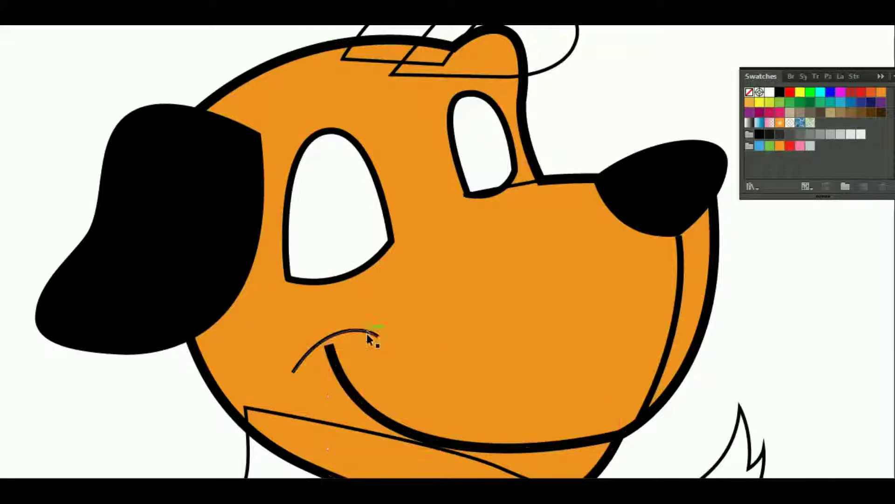
pyautogui.click(220, 21)
pyautogui.click(186, 60)
pyautogui.click(186, 21)
pyautogui.click(173, 89)
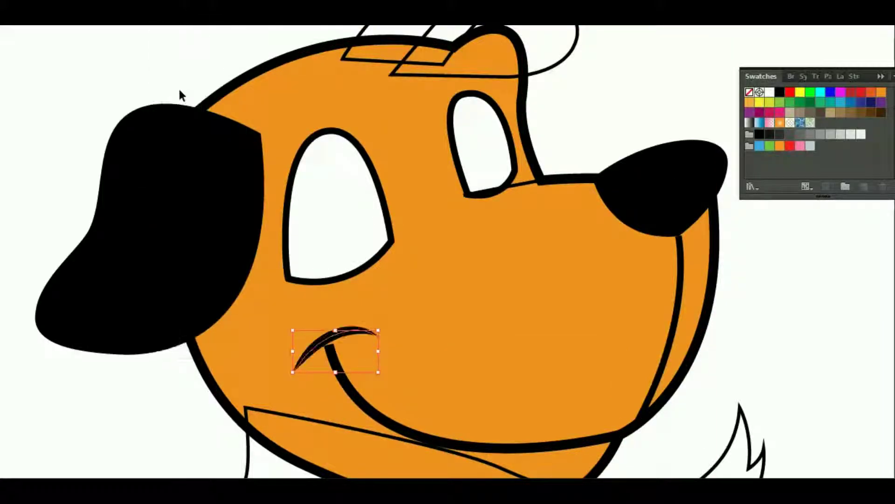
pyautogui.moveTo(376, 311); pyautogui.dragTo(368, 326)
pyautogui.click(785, 302)
# Step: Widen the tops of both eye outlines with the Width tool and thicken the right eye's stroke
pyautogui.scroll(1, 785, 302)
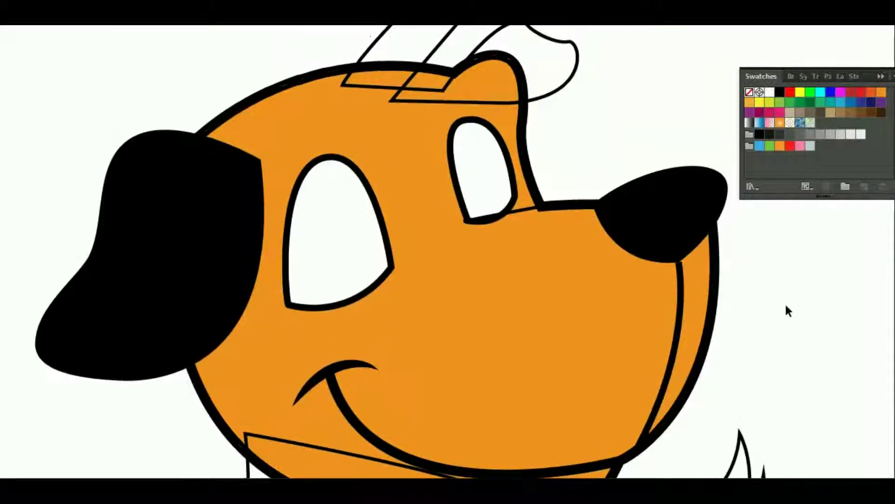
pyautogui.scroll(2, 785, 302)
pyautogui.click(345, 191)
pyautogui.hotkey('shift', 'w')
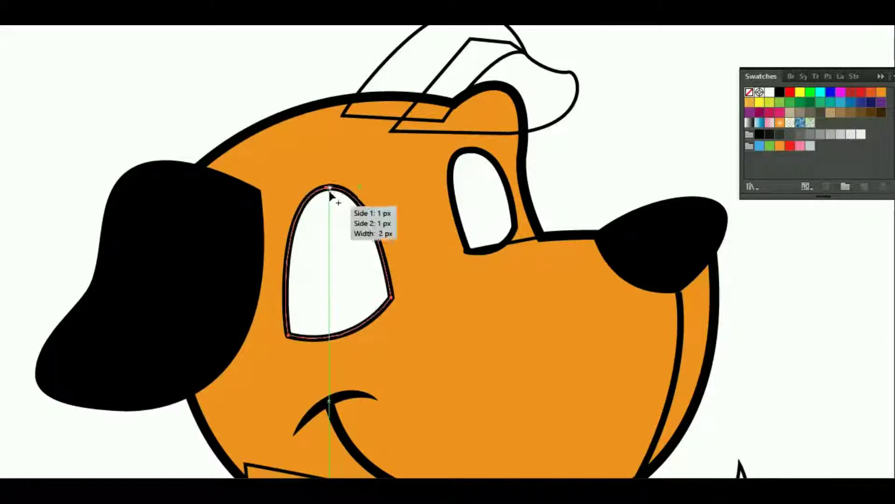
pyautogui.moveTo(327, 192); pyautogui.dragTo(328, 197)
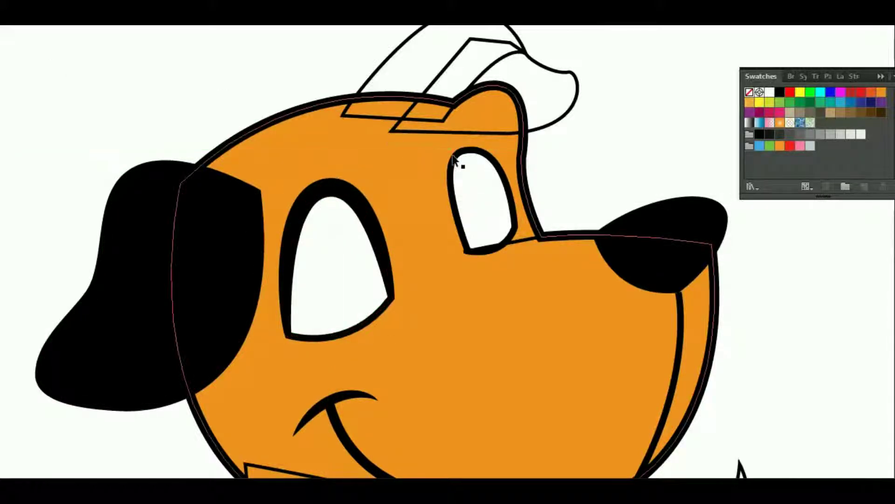
pyautogui.moveTo(463, 154); pyautogui.dragTo(460, 152)
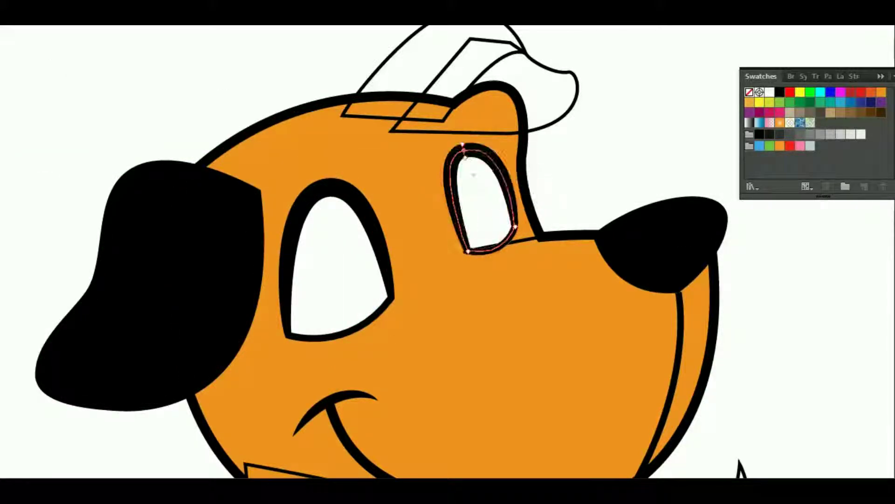
pyautogui.click(187, 23)
pyautogui.click(181, 85)
pyautogui.click(144, 80)
# Step: Fill the hat black and send it behind the head
pyautogui.scroll(-2, 145, 80)
pyautogui.scroll(1, 146, 83)
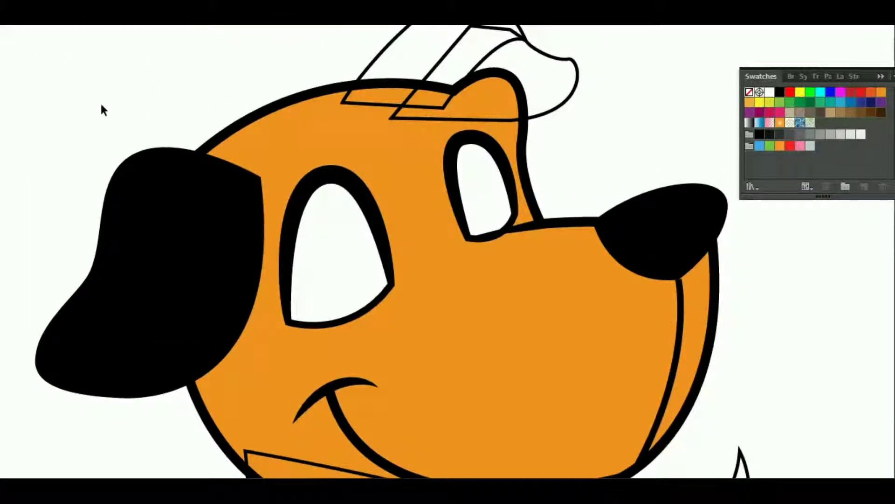
pyautogui.scroll(4, 98, 109)
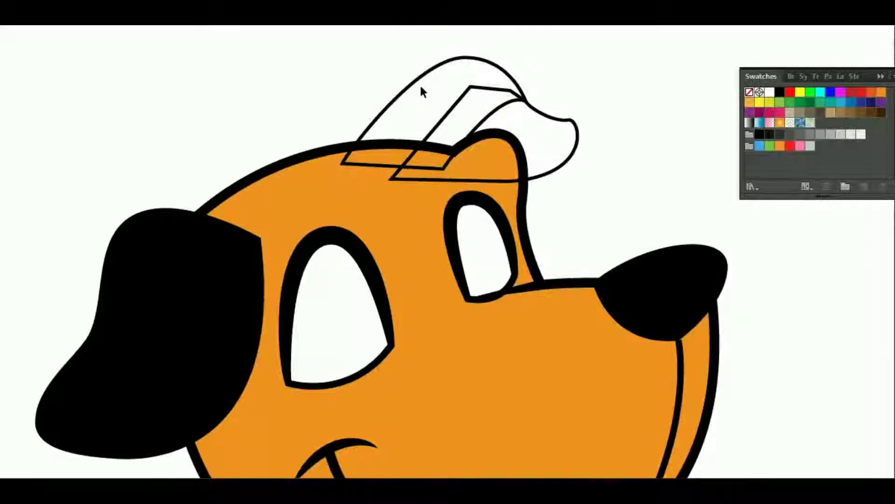
pyautogui.click(420, 84)
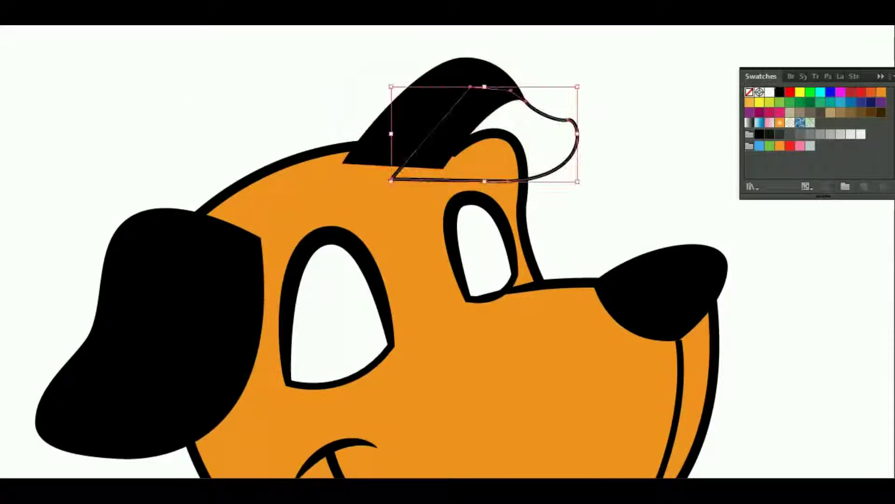
pyautogui.scroll(1, 423, 52)
pyautogui.click(424, 52)
pyautogui.click(457, 102)
pyautogui.click(42, 18)
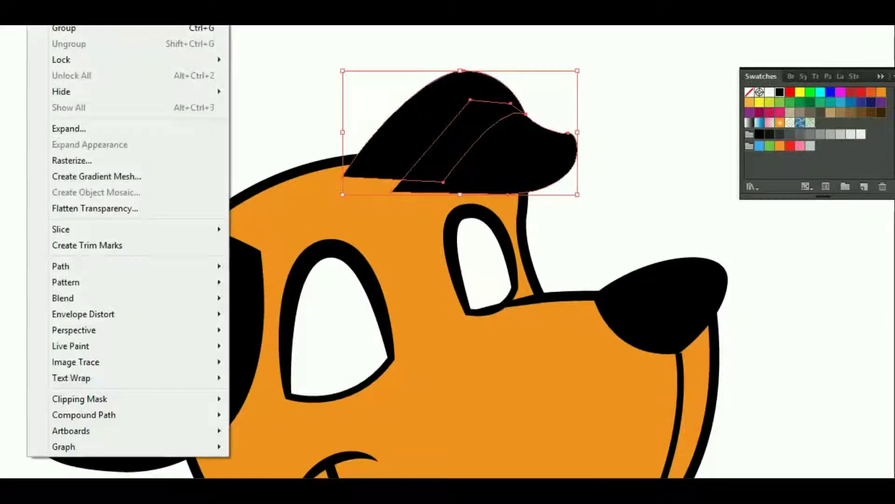
pyautogui.click(270, 54)
pyautogui.scroll(-3, 189, 97)
pyautogui.scroll(-2, 191, 88)
pyautogui.scroll(2, 192, 88)
# Step: Draw black elliptical pupils in the left and right eyes
pyautogui.click(38, 126)
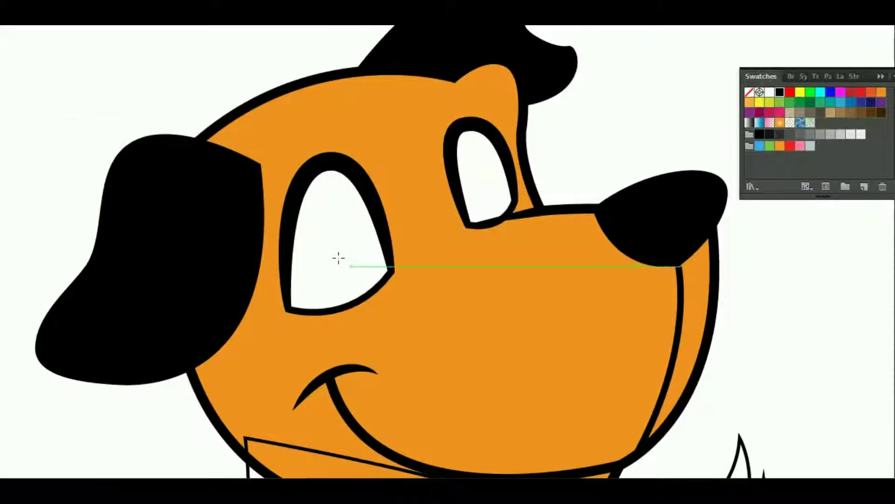
pyautogui.moveTo(294, 214); pyautogui.dragTo(360, 299)
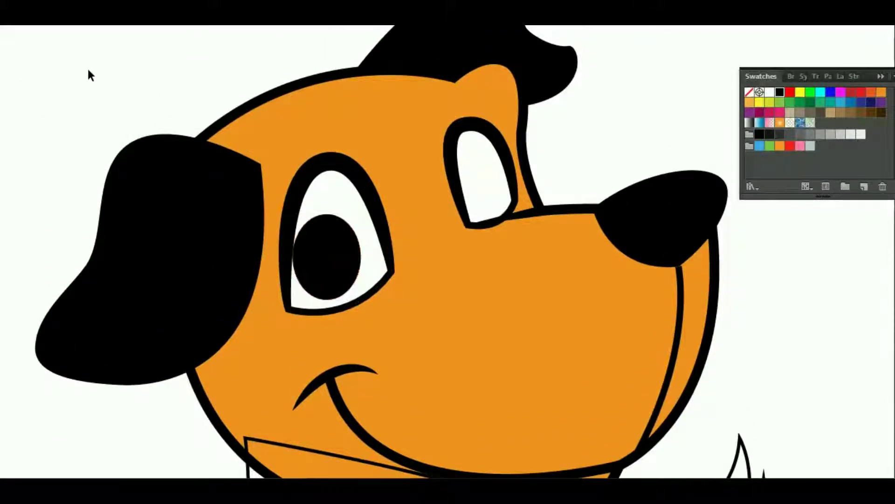
pyautogui.moveTo(451, 156); pyautogui.dragTo(492, 218)
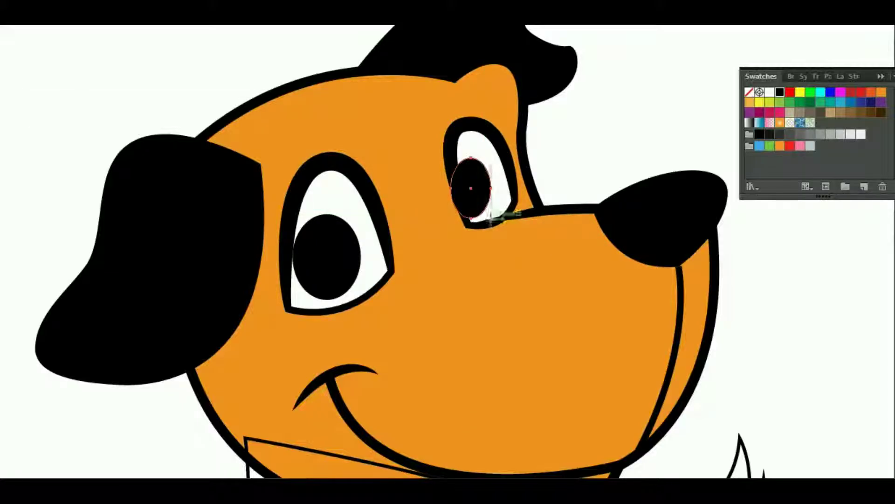
pyautogui.moveTo(497, 156); pyautogui.dragTo(506, 175)
pyautogui.click(608, 144)
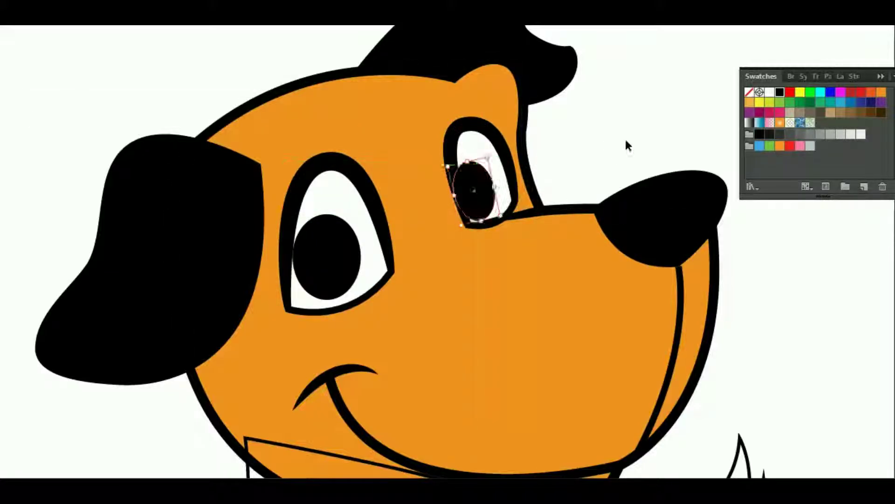
pyautogui.scroll(-2, 625, 135)
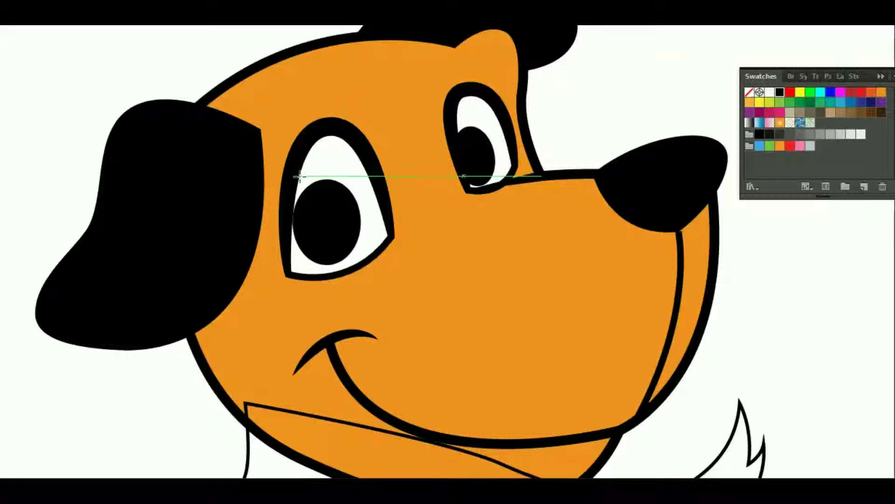
# Step: Add white highlight ovals on both pupils
pyautogui.moveTo(318, 169); pyautogui.dragTo(358, 222)
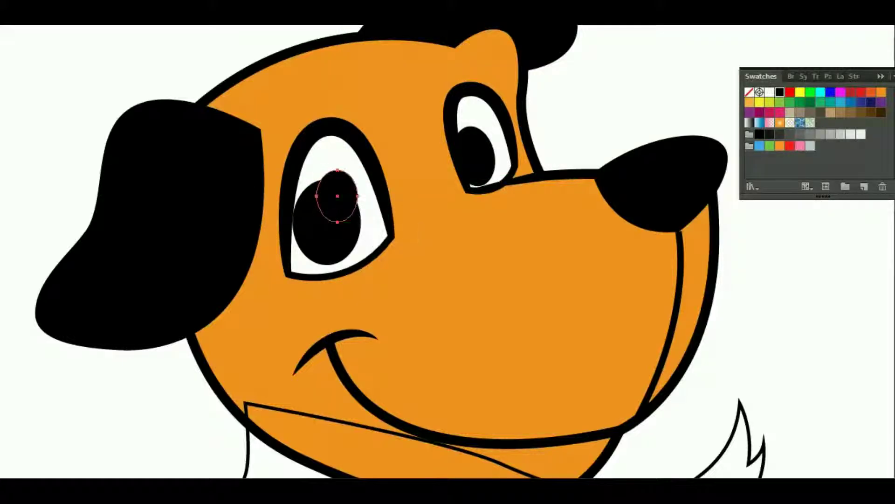
pyautogui.click(772, 93)
pyautogui.moveTo(471, 118); pyautogui.dragTo(533, 201)
pyautogui.scroll(-1, 619, 116)
pyautogui.scroll(-2, 481, 136)
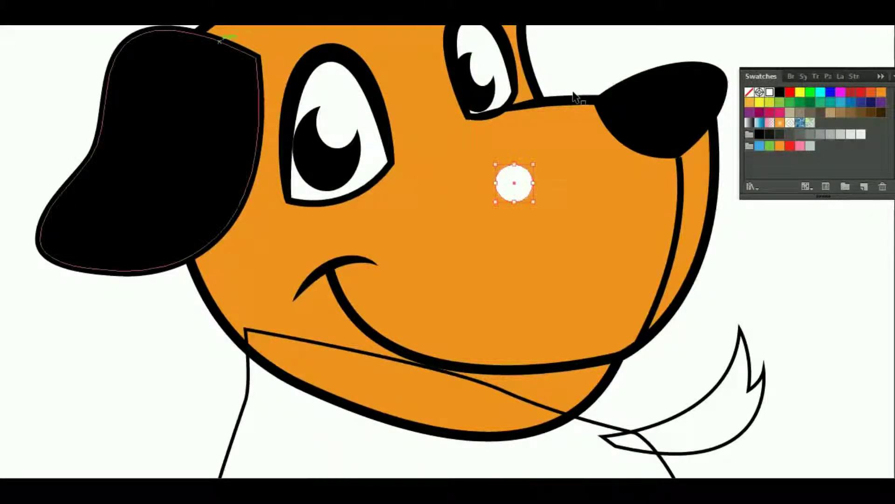
# Step: Make the snout ellipse black and reposition it
pyautogui.click(780, 93)
pyautogui.scroll(1, 805, 264)
pyautogui.moveTo(533, 232)
pyautogui.mouseDown()
pyautogui.moveTo(525, 220)
pyautogui.moveTo(557, 246)
pyautogui.moveTo(578, 193)
pyautogui.mouseUp()
pyautogui.scroll(1, 793, 293)
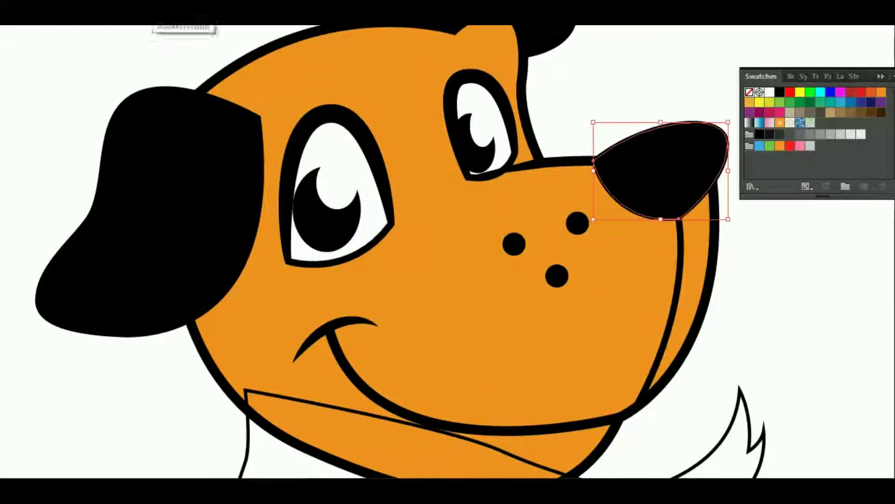
pyautogui.click(797, 293)
pyautogui.scroll(1, 797, 293)
pyautogui.scroll(1, 797, 297)
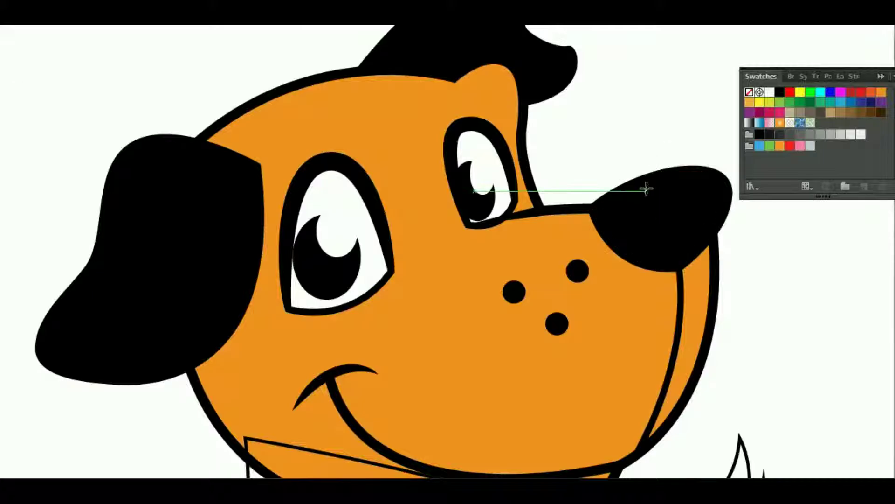
# Step: Draw a white oval highlight near the top of the nose
pyautogui.moveTo(646, 187)
pyautogui.mouseDown()
pyautogui.moveTo(705, 205)
pyautogui.moveTo(732, 176)
pyautogui.mouseUp()
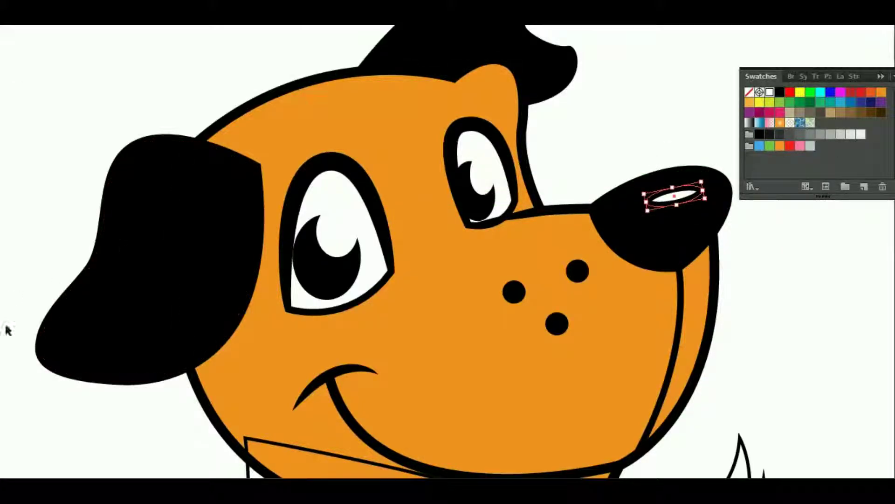
pyautogui.click(770, 93)
pyautogui.moveTo(674, 196); pyautogui.dragTo(681, 187)
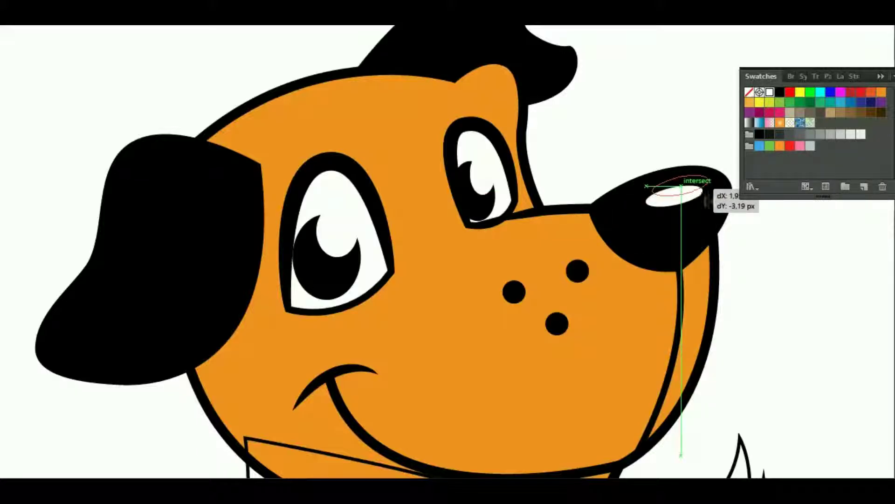
pyautogui.click(786, 293)
pyautogui.scroll(-3, 786, 293)
pyautogui.scroll(-3, 806, 284)
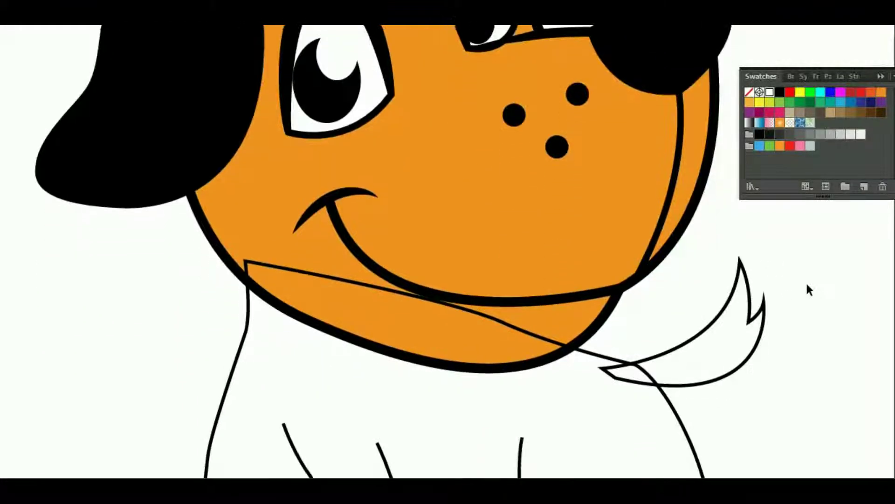
# Step: Send the body behind the head and fill it with the head's orange using the Eyedropper
pyautogui.click(609, 334)
pyautogui.hotkey('ctrl', 'shift', '[')
pyautogui.hotkey('shift', 'x')
pyautogui.press('i')
pyautogui.click(443, 198)
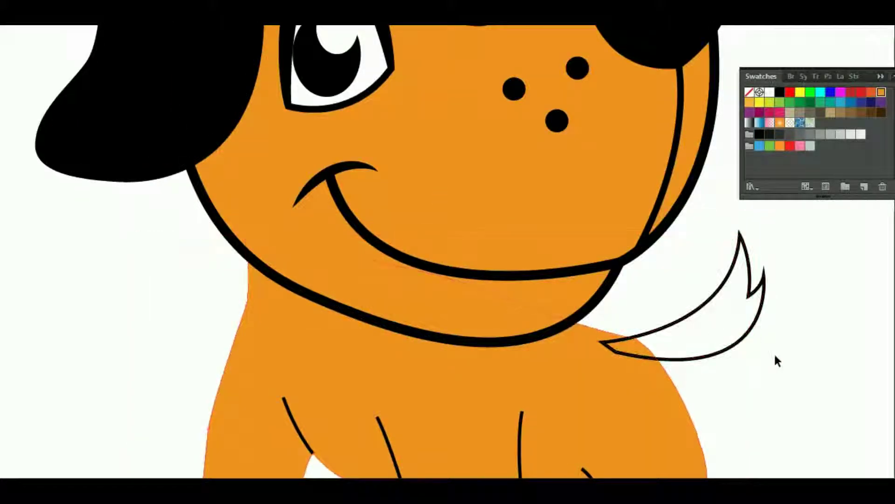
# Step: Give the body a thick black outline
pyautogui.scroll(-3, 774, 350)
pyautogui.scroll(-2, 774, 348)
pyautogui.press('v')
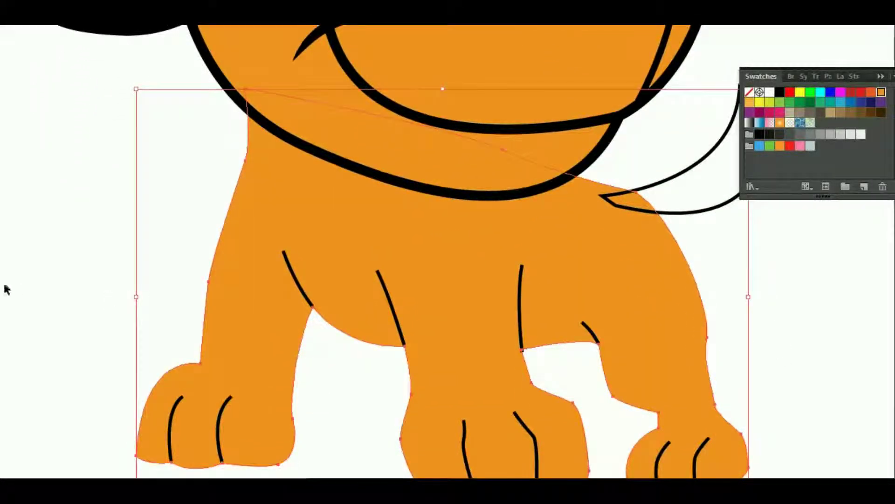
pyautogui.click(178, 14)
pyautogui.click(174, 125)
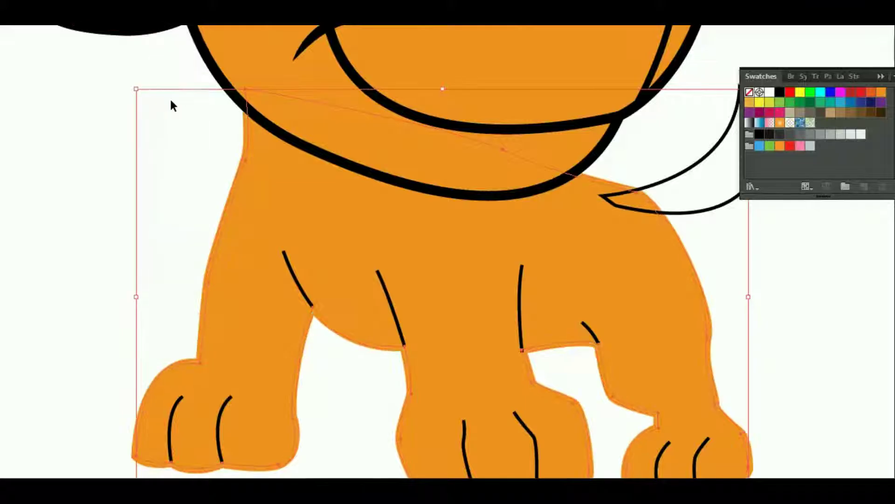
pyautogui.click(56, 16)
pyautogui.click(7, 64)
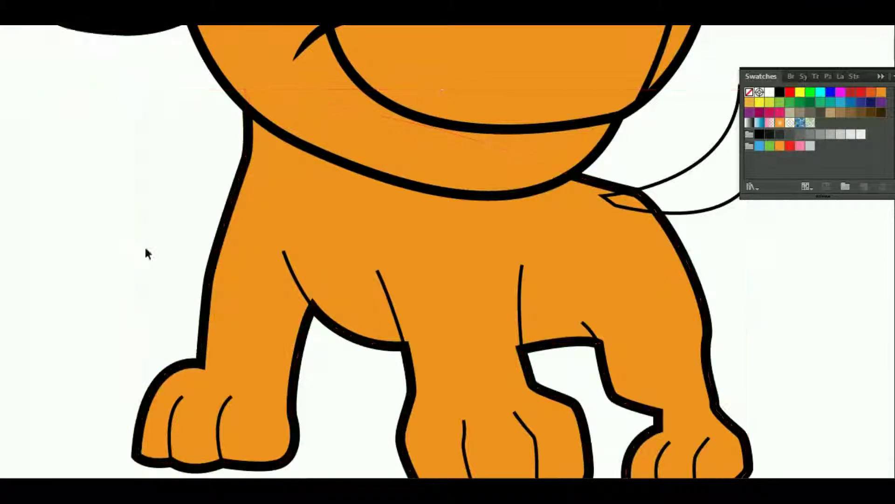
# Step: Give all toe and leg lines a tapered width profile and a heavier stroke
pyautogui.click(176, 400)
pyautogui.keyDown('shift'); pyautogui.click(396, 307); pyautogui.keyUp('shift')
pyautogui.keyDown('shift'); pyautogui.click(521, 303); pyautogui.keyUp('shift')
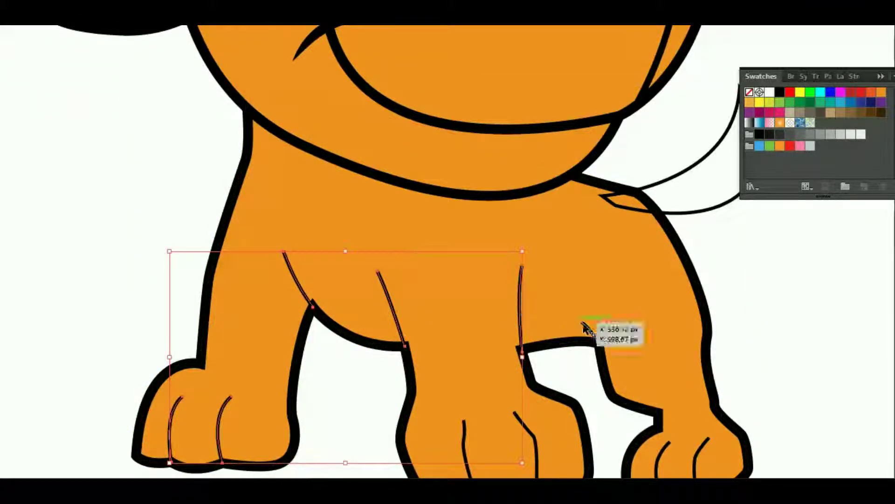
pyautogui.keyDown('shift'); pyautogui.click(590, 330); pyautogui.keyUp('shift')
pyautogui.keyDown('shift'); pyautogui.click(531, 434); pyautogui.keyUp('shift')
pyautogui.keyDown('shift'); pyautogui.click(465, 433); pyautogui.keyUp('shift')
pyautogui.keyDown('shift'); pyautogui.click(663, 454); pyautogui.keyUp('shift')
pyautogui.keyDown('shift'); pyautogui.click(700, 455); pyautogui.keyUp('shift')
pyautogui.click(193, 17)
pyautogui.click(195, 91)
pyautogui.click(154, 17)
pyautogui.click(172, 89)
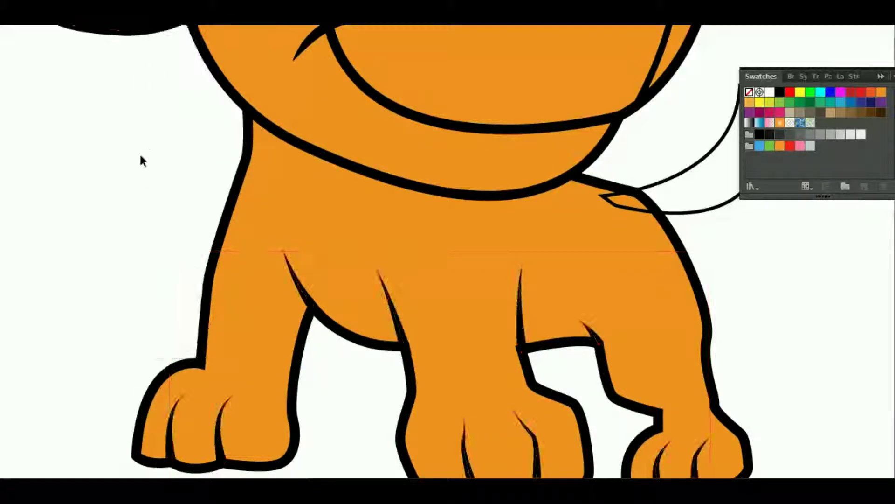
pyautogui.click(139, 152)
# Step: Check the leg crease line, then send the black tail behind the body
pyautogui.scroll(-3, 139, 152)
pyautogui.click(521, 264)
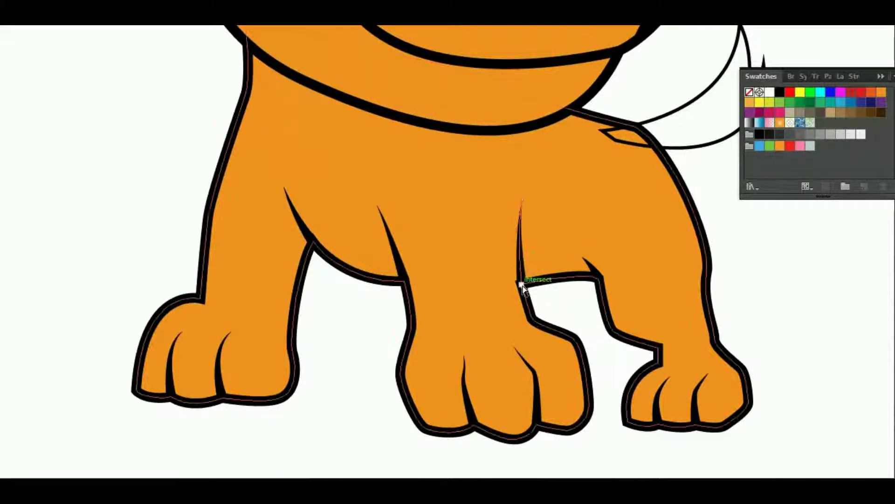
pyautogui.click(747, 263)
pyautogui.scroll(-1, 745, 261)
pyautogui.scroll(2, 750, 303)
pyautogui.scroll(2, 753, 266)
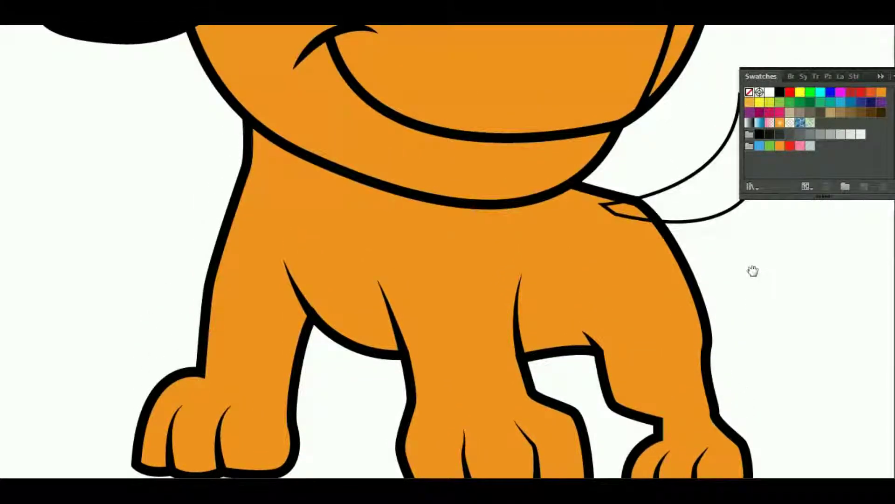
pyautogui.scroll(4, 754, 266)
pyautogui.hscroll(4, 754, 266)
pyautogui.click(614, 243)
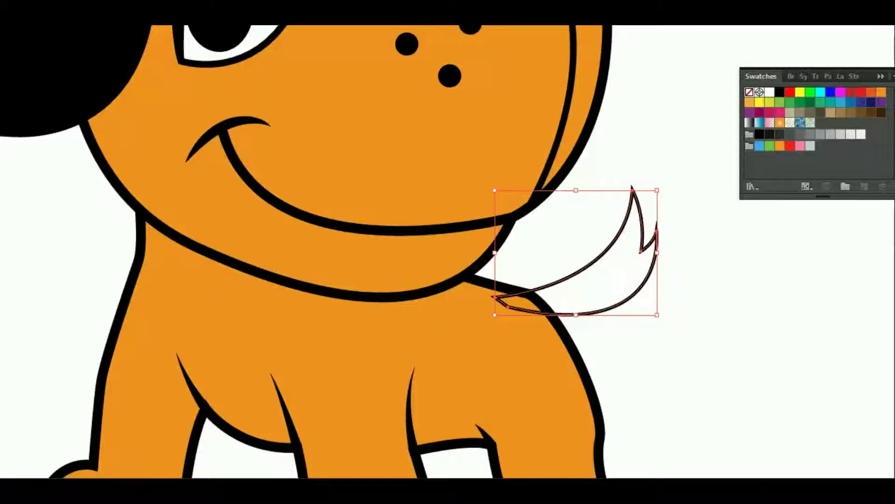
pyautogui.click(44, 18)
pyautogui.click(279, 54)
pyautogui.moveTo(657, 336); pyautogui.dragTo(574, 206)
# Step: Split the chin line into two strokes by adding an anchor and deleting the middle segment
pyautogui.hotkey('ctrl', '-')
pyautogui.hotkey('ctrl', '-')
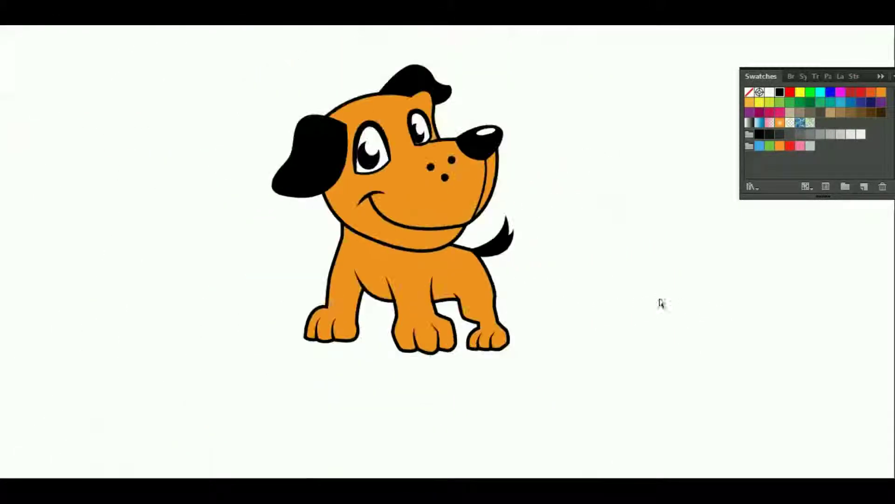
pyautogui.scroll(2, 614, 299)
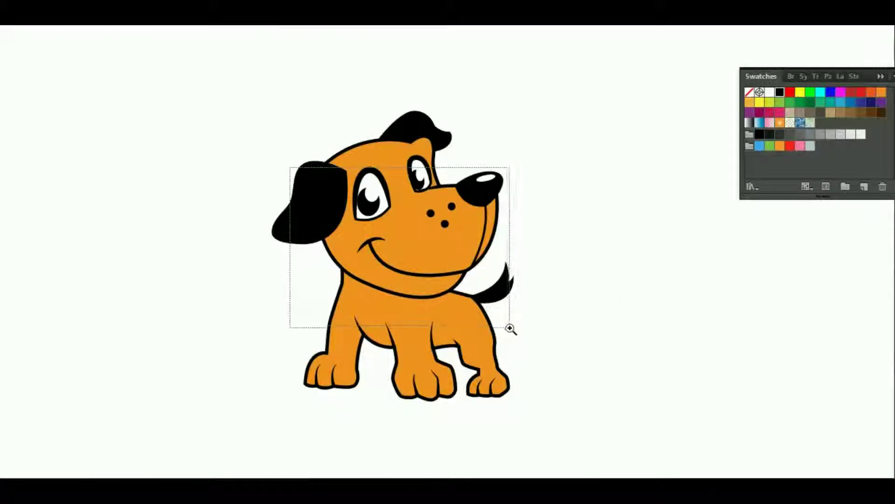
pyautogui.moveTo(289, 166); pyautogui.dragTo(512, 326)
pyautogui.moveTo(238, 282); pyautogui.dragTo(578, 436)
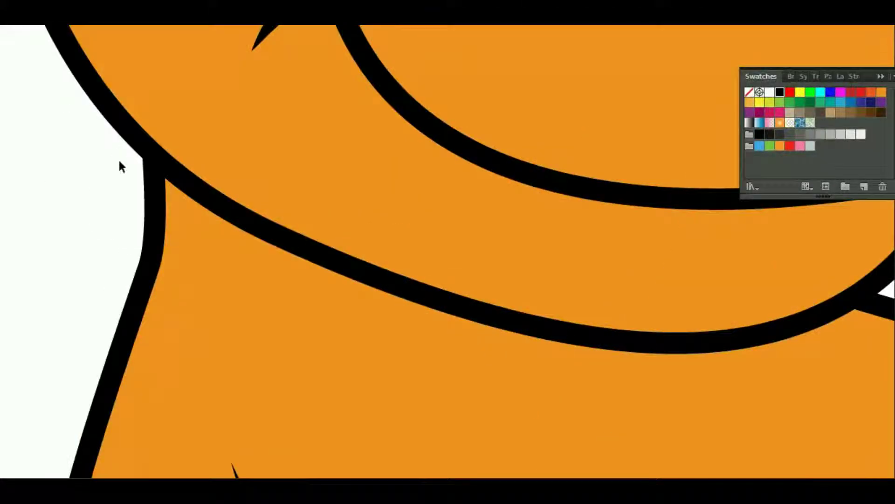
pyautogui.doubleClick(135, 148)
pyautogui.press('p')
pyautogui.click(445, 302)
pyautogui.press('a')
pyautogui.click(330, 256)
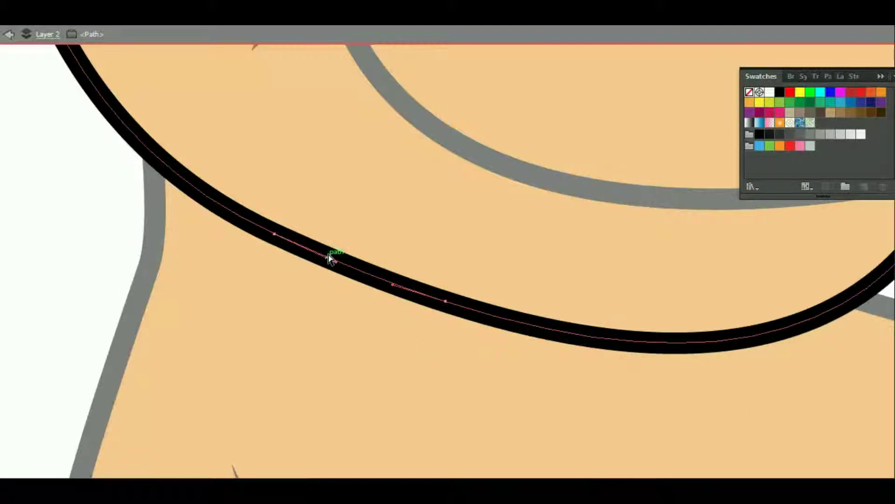
pyautogui.press('Delete')
# Step: Taper the inner ends of both chin strokes to nothing with the Width tool
pyautogui.moveTo(442, 310); pyautogui.dragTo(472, 316)
pyautogui.moveTo(579, 335); pyautogui.dragTo(584, 340)
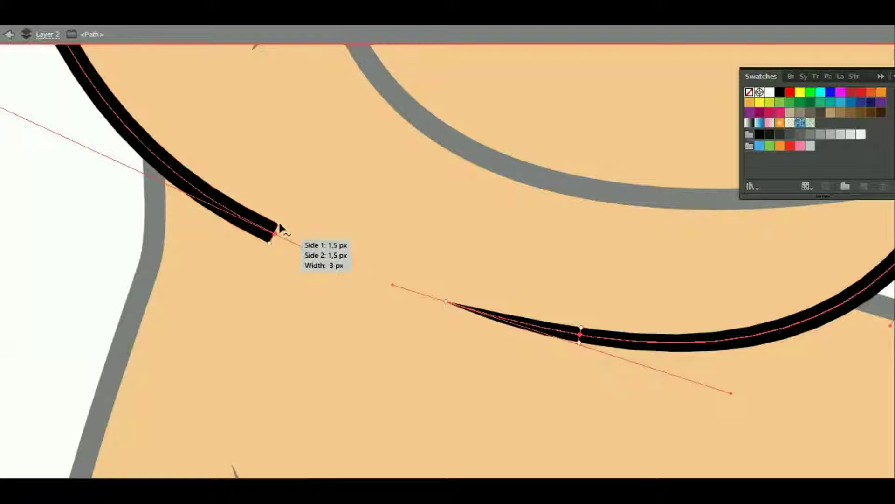
pyautogui.moveTo(279, 227); pyautogui.dragTo(274, 233)
pyautogui.moveTo(194, 195); pyautogui.dragTo(188, 192)
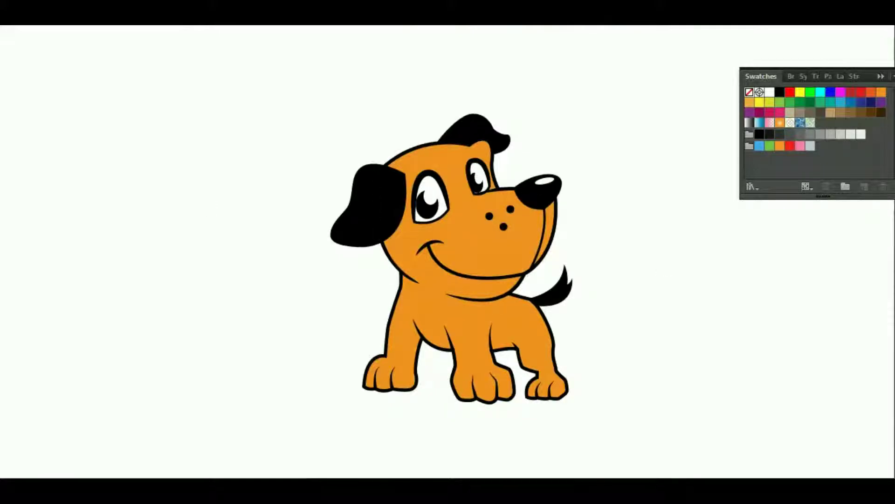
pyautogui.moveTo(312, 96); pyautogui.dragTo(570, 232)
# Step: Draw a thick curved eyebrow above the puppy's left eye
pyautogui.press('p')
pyautogui.click(335, 275)
pyautogui.moveTo(388, 227); pyautogui.dragTo(427, 217)
pyautogui.moveTo(451, 247); pyautogui.dragTo(466, 261)
pyautogui.press('v')
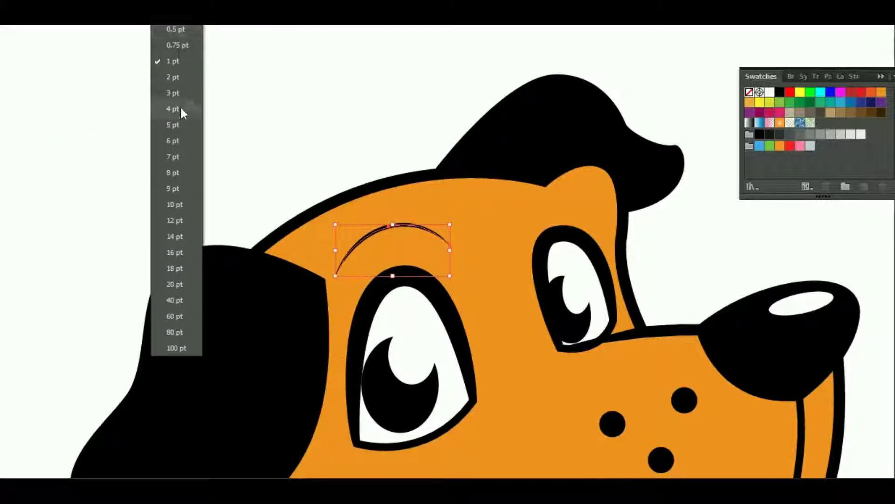
pyautogui.click(180, 105)
pyautogui.click(146, 148)
# Step: Draw a thick crease at the ear base with a tapered width profile
pyautogui.moveTo(544, 181); pyautogui.dragTo(516, 228)
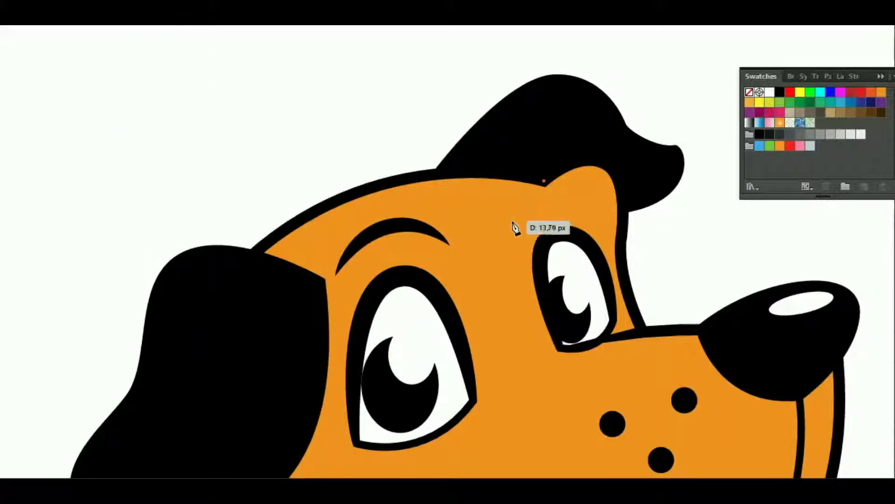
pyautogui.press('v')
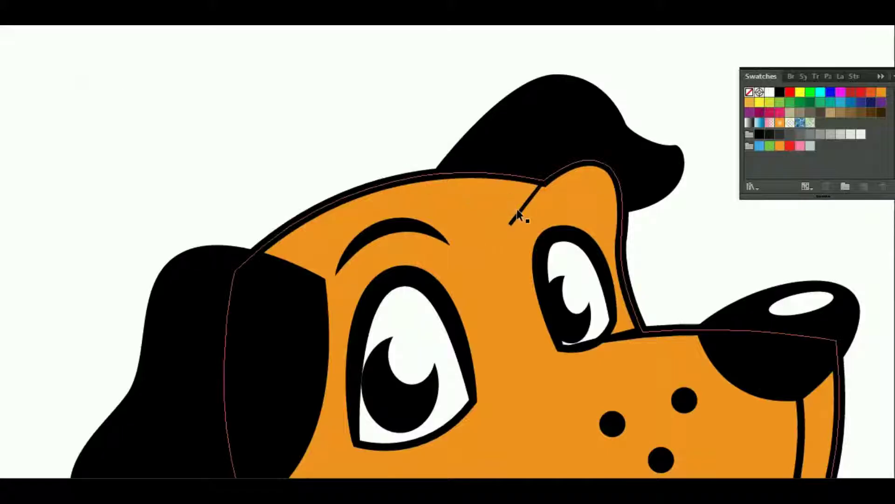
pyautogui.click(517, 209)
pyautogui.click(176, 92)
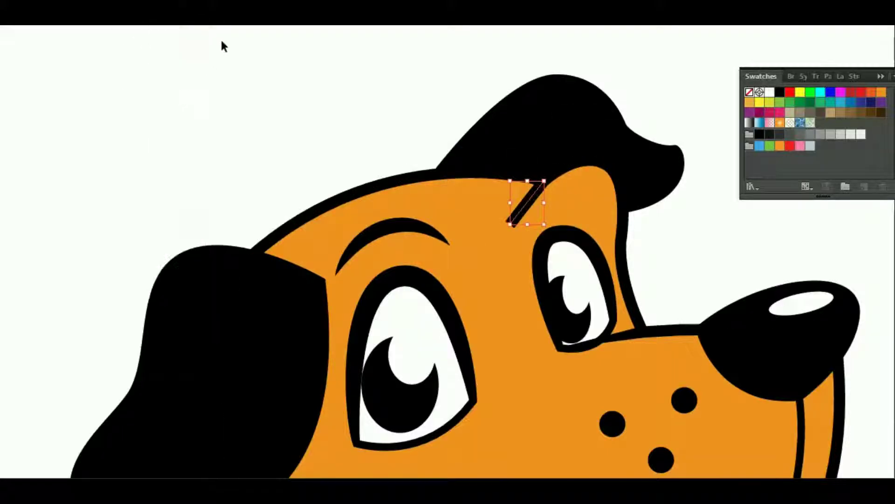
pyautogui.click(194, 117)
pyautogui.click(195, 146)
# Step: Extend the line under the right eye leftward and adjust its left end
pyautogui.scroll(-3, 195, 146)
pyautogui.hscroll(3, 195, 146)
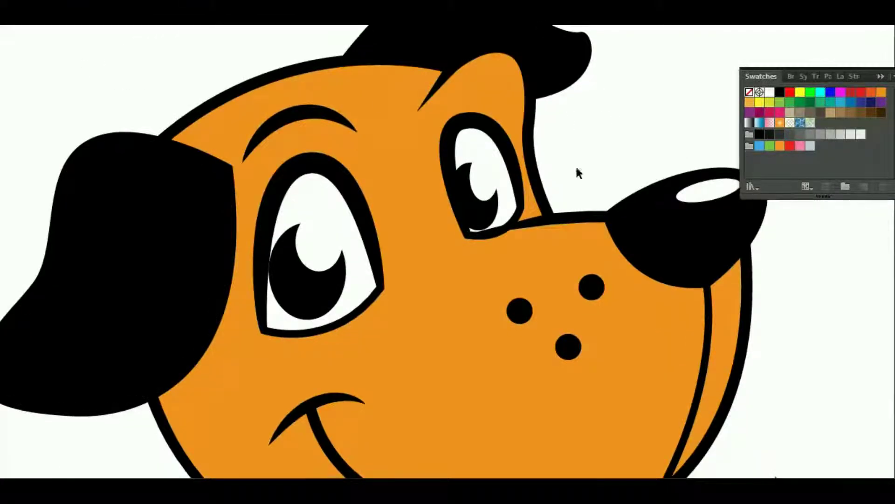
pyautogui.moveTo(462, 235); pyautogui.dragTo(434, 252)
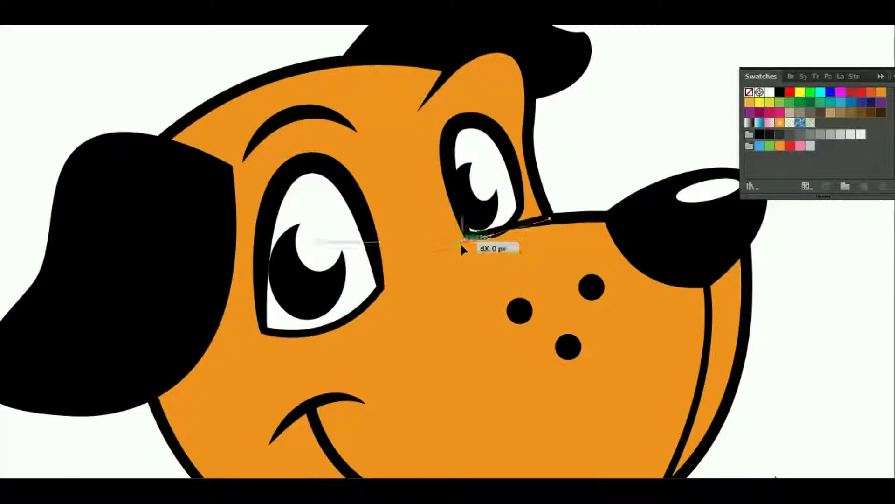
pyautogui.moveTo(618, 180); pyautogui.dragTo(610, 180)
pyautogui.moveTo(462, 244); pyautogui.dragTo(447, 245)
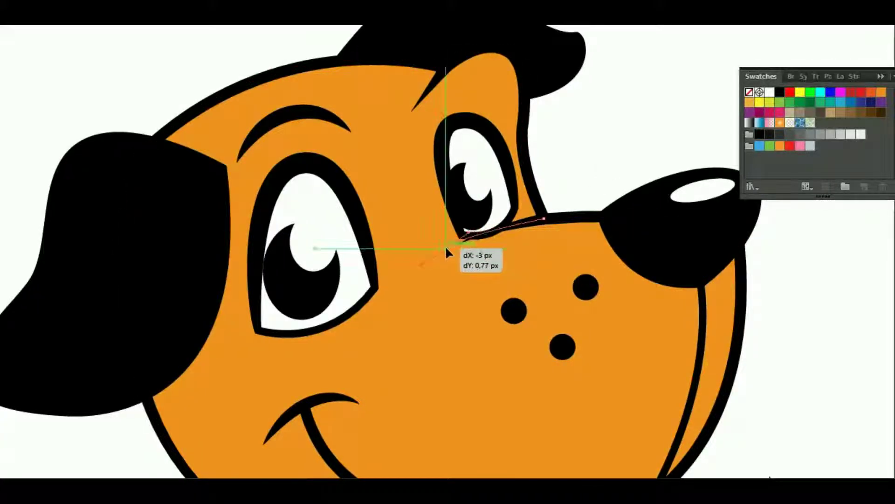
pyautogui.press('v')
pyautogui.click(210, 27)
pyautogui.click(181, 38)
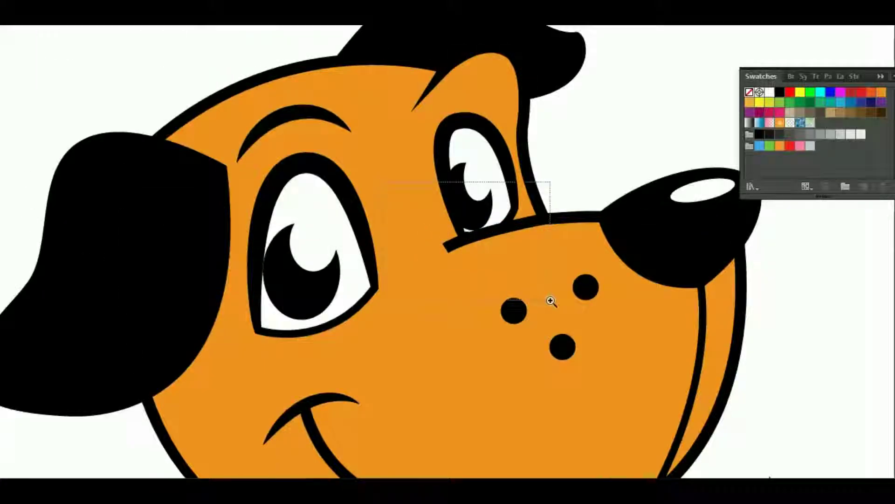
# Step: Taper the under-eye line's left end to a point with the Width tool
pyautogui.moveTo(551, 301); pyautogui.dragTo(394, 171)
pyautogui.hotkey('shift', 'w')
pyautogui.moveTo(366, 295); pyautogui.dragTo(365, 280)
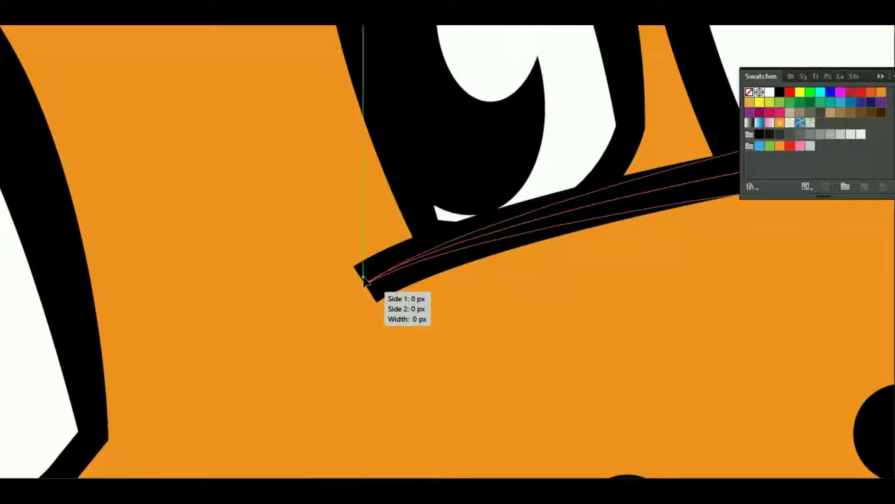
pyautogui.moveTo(420, 262); pyautogui.dragTo(419, 268)
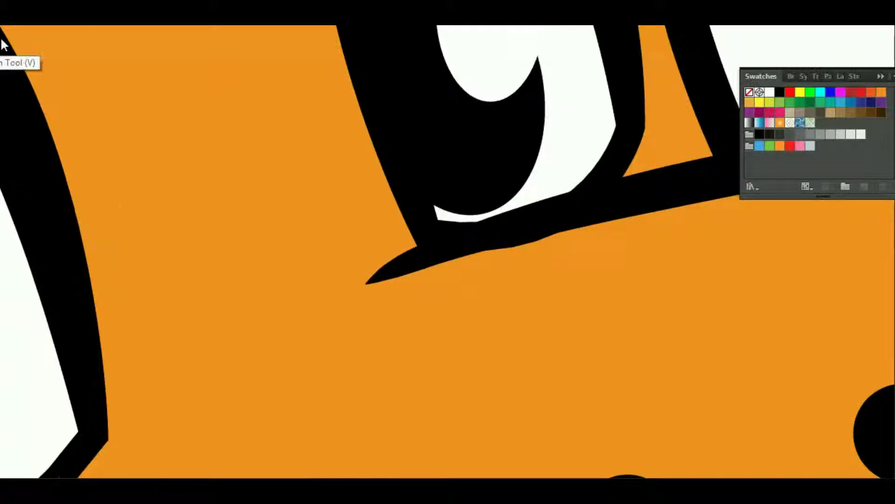
pyautogui.hotkey('ctrl', '-')
pyautogui.hotkey('ctrl', '-')
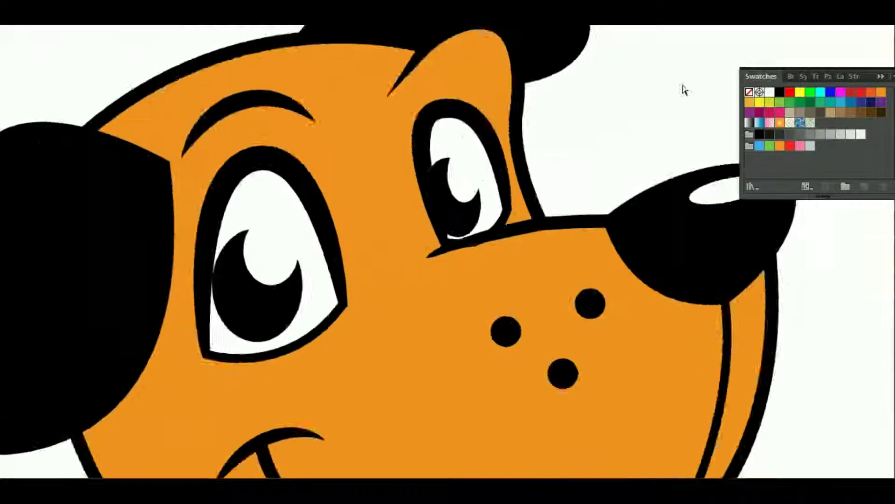
pyautogui.hotkey('ctrl', '0')
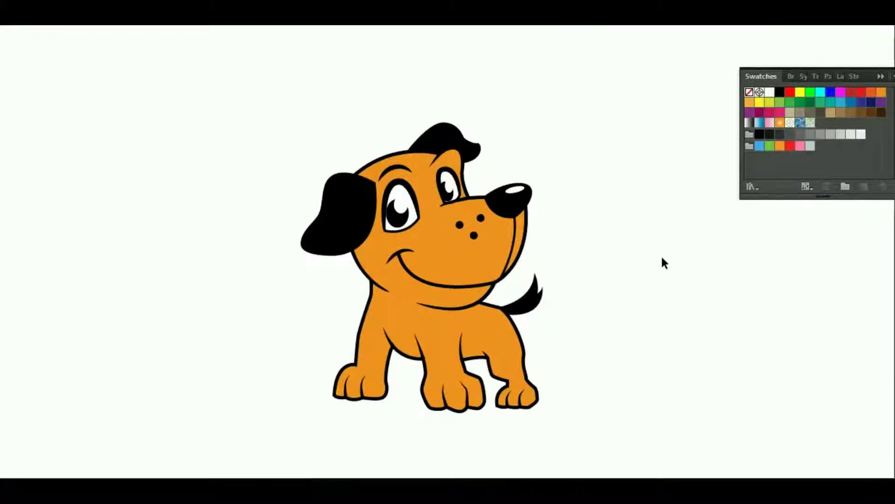
# Step: Pen-draw a closed shadow path around the left side and underside of the head
pyautogui.scroll(-1, 632, 247)
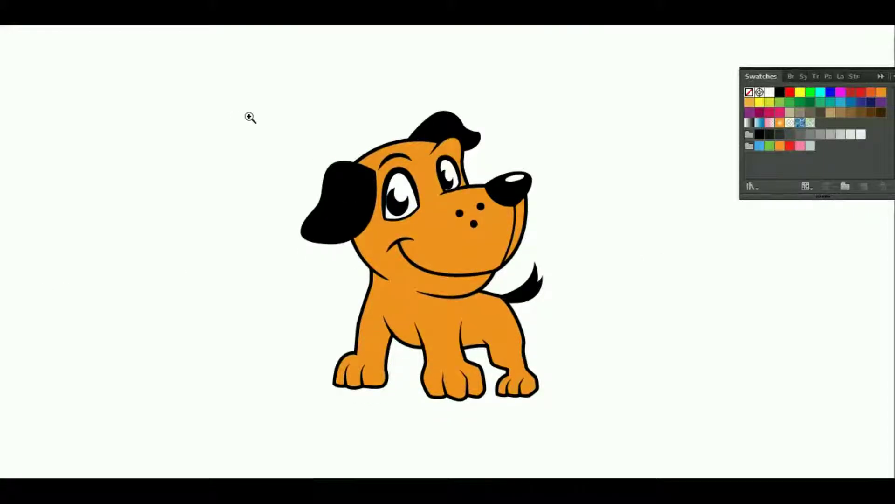
pyautogui.moveTo(255, 96); pyautogui.dragTo(588, 289)
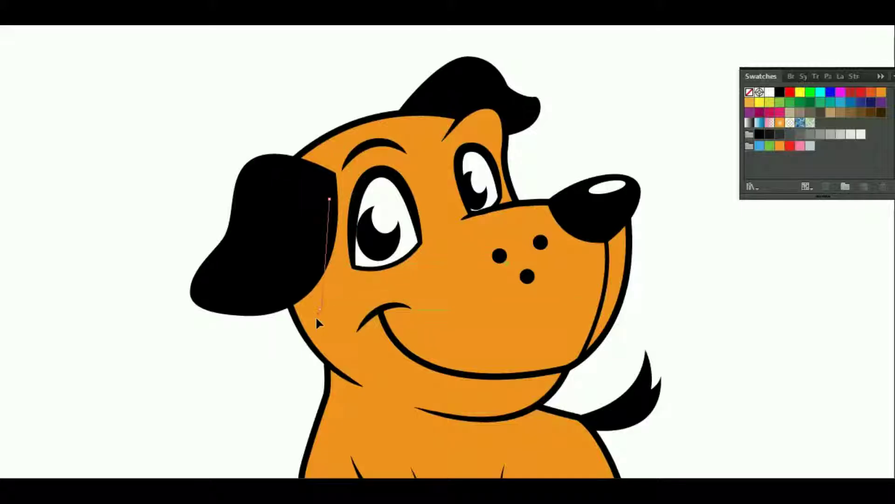
pyautogui.moveTo(322, 308); pyautogui.dragTo(314, 327)
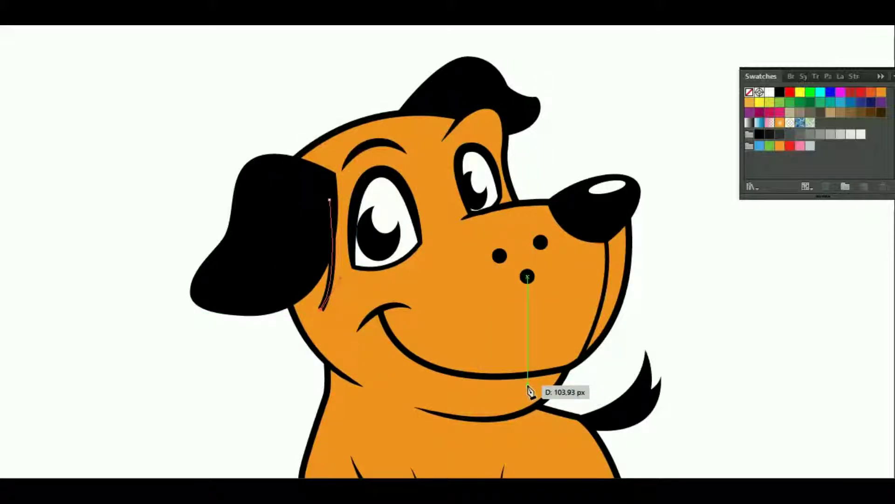
pyautogui.moveTo(577, 372); pyautogui.dragTo(740, 282)
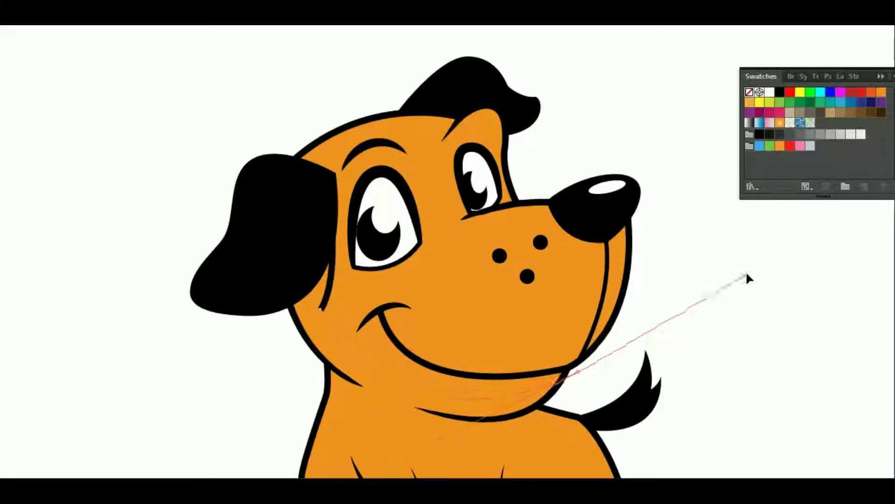
pyautogui.click(599, 397)
pyautogui.click(535, 446)
pyautogui.click(255, 412)
pyautogui.click(164, 210)
# Step: Intersect the shadow path with the head and fill it darker orange #b55f09
pyautogui.click(478, 315)
pyautogui.hotkey('ctrl', 'a')
pyautogui.click(826, 76)
pyautogui.click(802, 108)
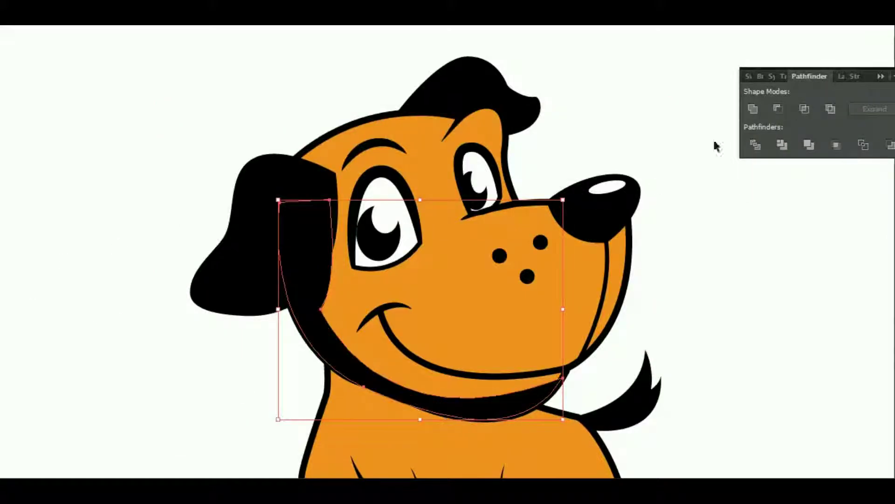
pyautogui.click(751, 77)
pyautogui.click(882, 94)
pyautogui.click(135, 64)
# Step: Send the neck shadow backward behind the head
pyautogui.click(714, 316)
pyautogui.hotkey('ctrl', '-')
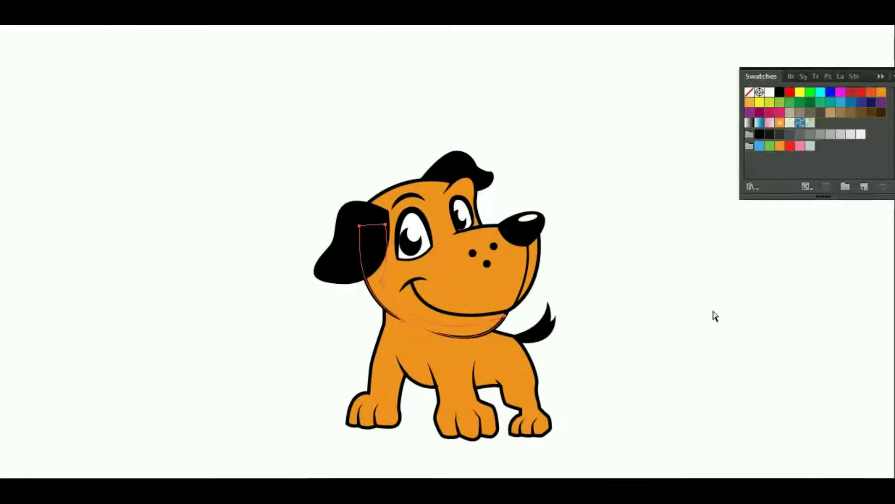
pyautogui.hotkey('ctrl', '[')
pyautogui.hotkey('ctrl', '[')
pyautogui.scroll(1, 646, 300)
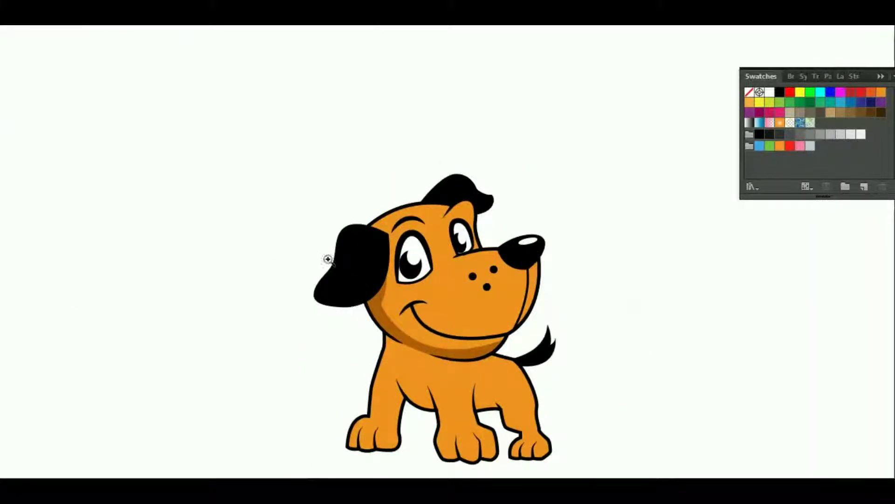
pyautogui.click(478, 450)
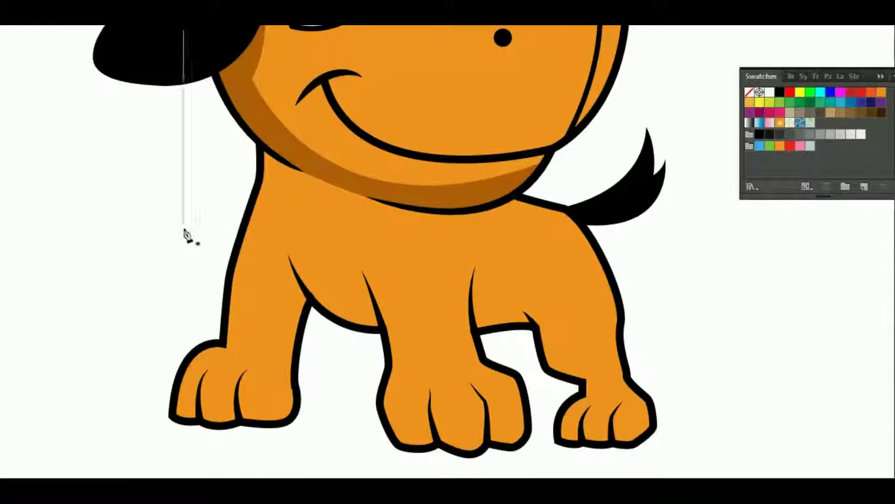
# Step: Pen-draw a closed brown shading shape over the lower front legs and paws
pyautogui.scroll(-1, 186, 235)
pyautogui.click(160, 366)
pyautogui.moveTo(198, 381); pyautogui.dragTo(217, 382)
pyautogui.click(237, 382)
pyautogui.moveTo(275, 381); pyautogui.dragTo(289, 310)
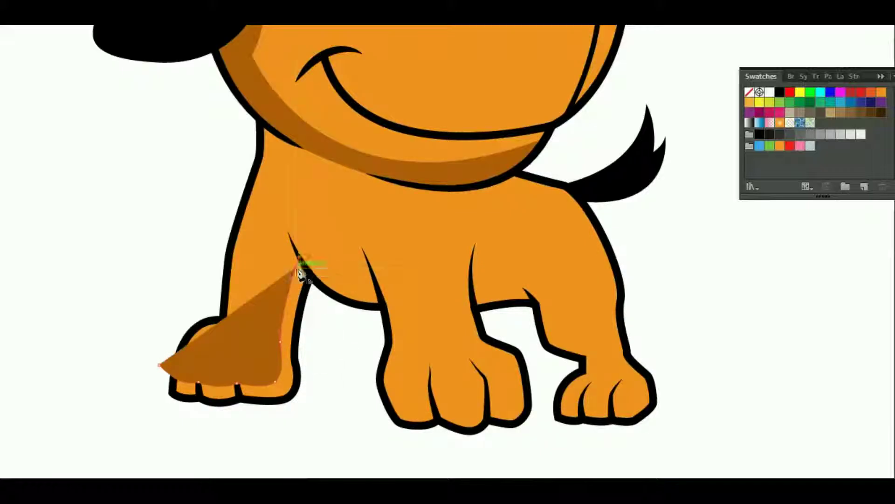
pyautogui.moveTo(282, 209); pyautogui.dragTo(285, 205)
pyautogui.keyDown('ctrl'); pyautogui.click(379, 273); pyautogui.keyUp('ctrl')
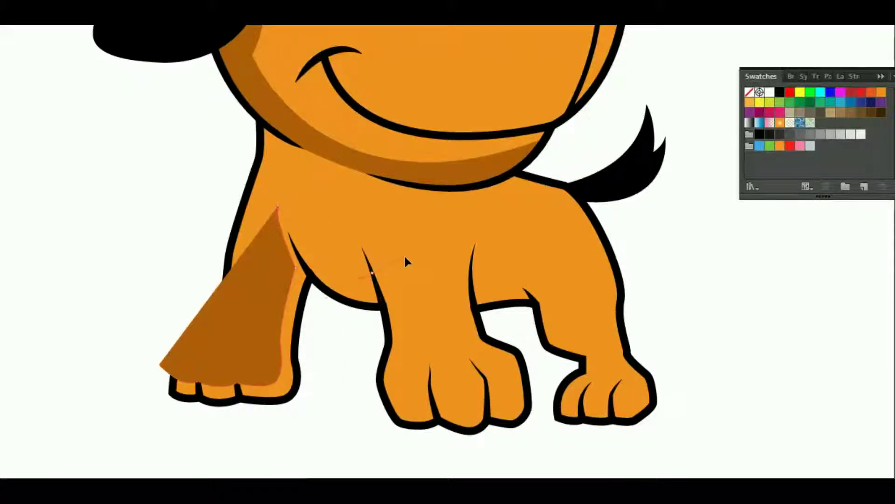
pyautogui.moveTo(372, 273); pyautogui.dragTo(407, 322)
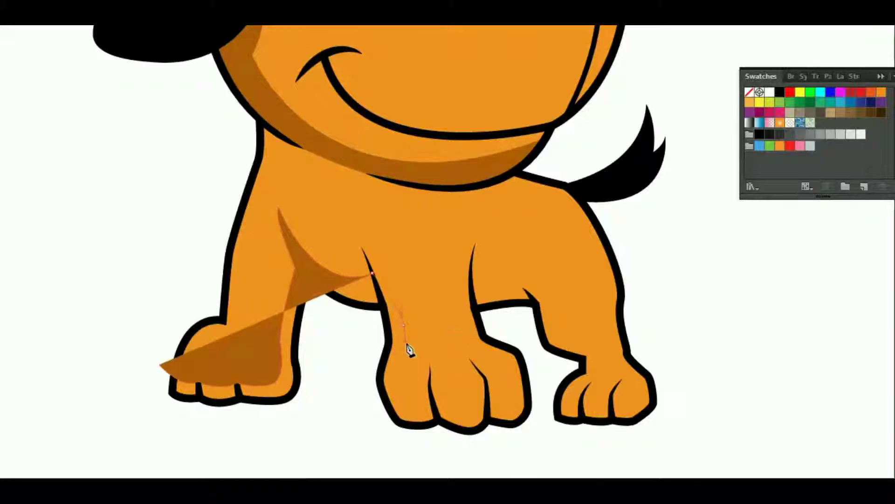
pyautogui.moveTo(396, 379)
pyautogui.mouseDown()
pyautogui.moveTo(436, 408)
pyautogui.moveTo(487, 410)
pyautogui.moveTo(531, 394)
pyautogui.moveTo(539, 410)
pyautogui.mouseUp()
pyautogui.click(523, 444)
pyautogui.click(120, 432)
pyautogui.click(158, 366)
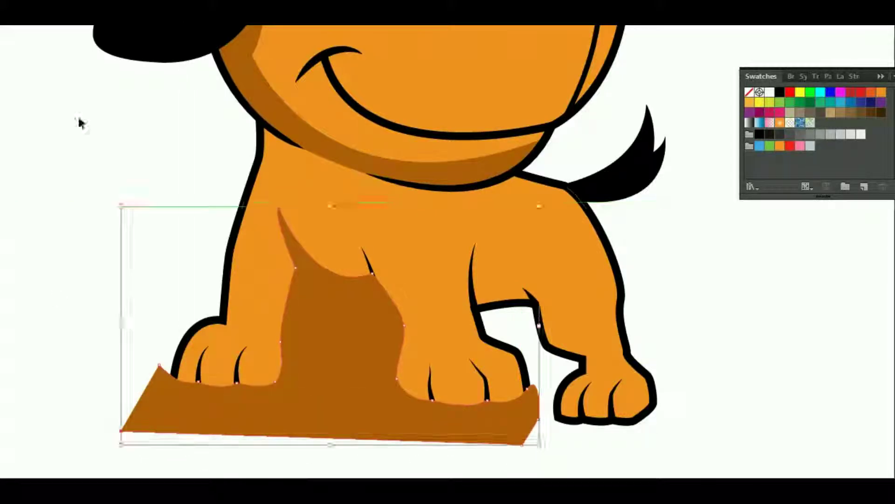
# Step: Clip the leg shading to the body with Pathfinder Intersect and send it backward
pyautogui.click(361, 201)
pyautogui.keyDown('shift'); pyautogui.click(327, 420); pyautogui.keyUp('shift')
pyautogui.click(828, 76)
pyautogui.click(809, 108)
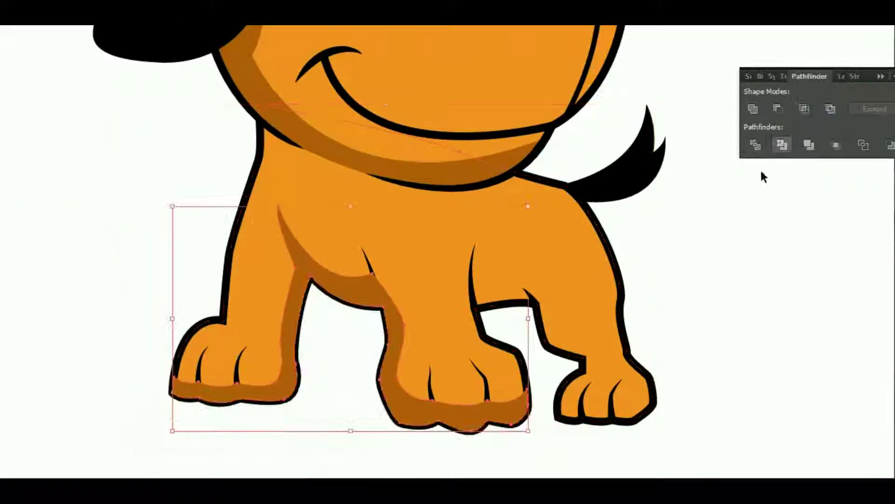
pyautogui.hotkey('ctrl', '[')
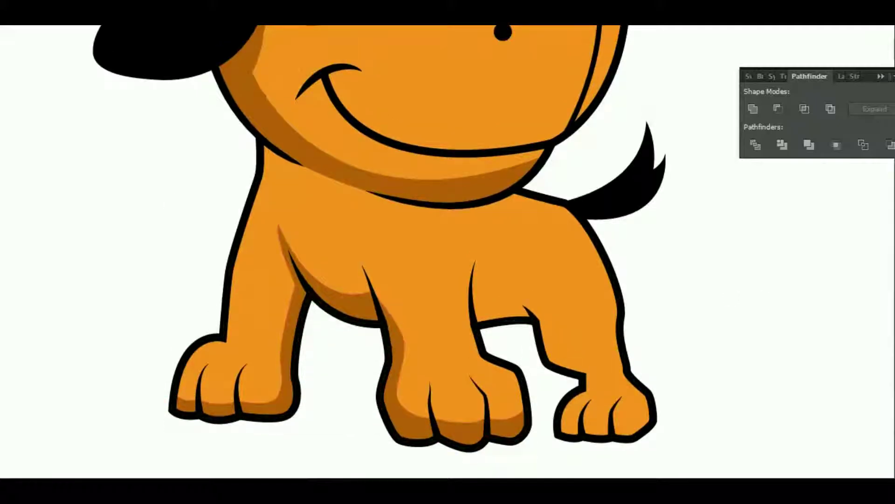
# Step: Pen-draw a closed shadow shape over the back leg and rear paw bottom
pyautogui.click(471, 293)
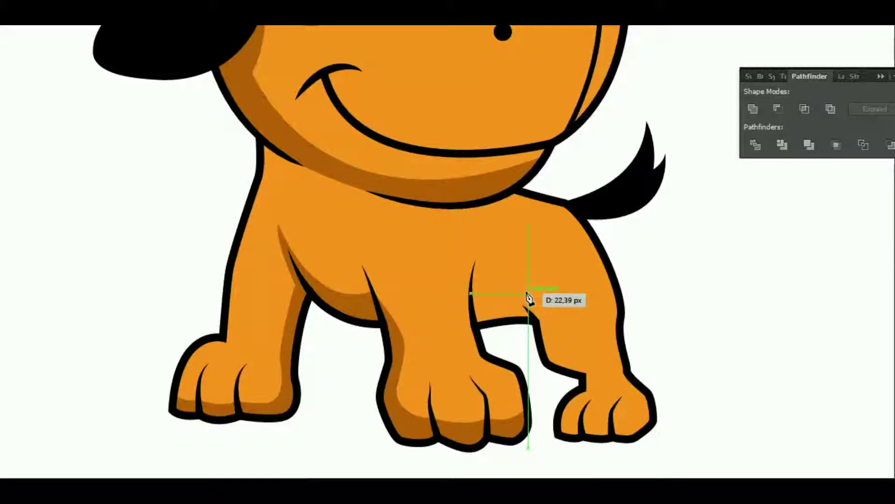
pyautogui.moveTo(549, 313); pyautogui.dragTo(565, 353)
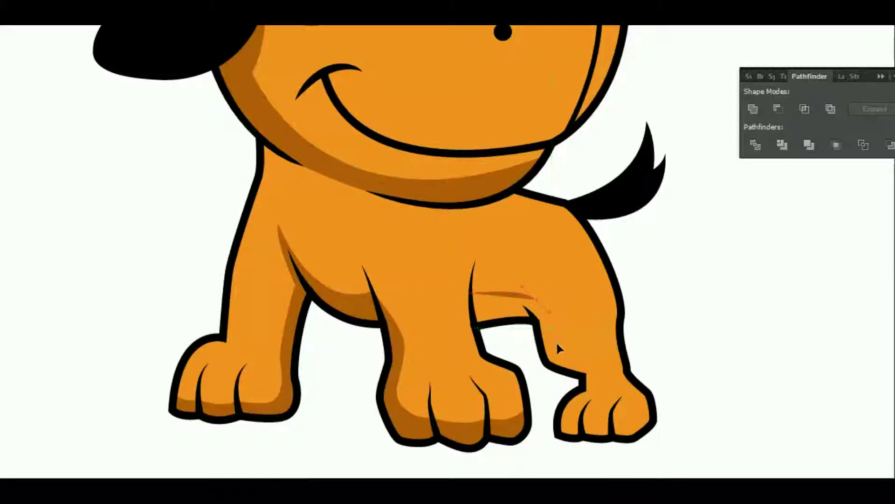
pyautogui.click(611, 357)
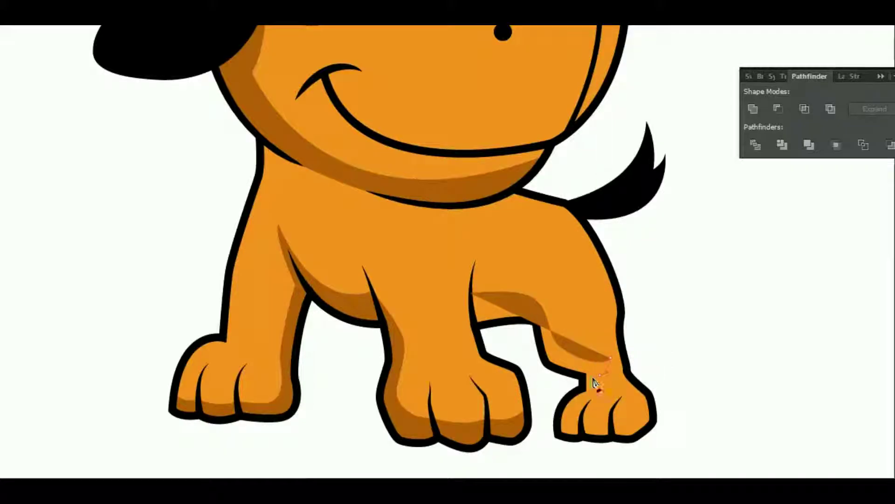
pyautogui.click(580, 414)
pyautogui.moveTo(595, 430); pyautogui.dragTo(660, 413)
pyautogui.click(690, 428)
pyautogui.click(583, 455)
pyautogui.click(539, 449)
pyautogui.click(539, 385)
pyautogui.moveTo(471, 313); pyautogui.dragTo(473, 316)
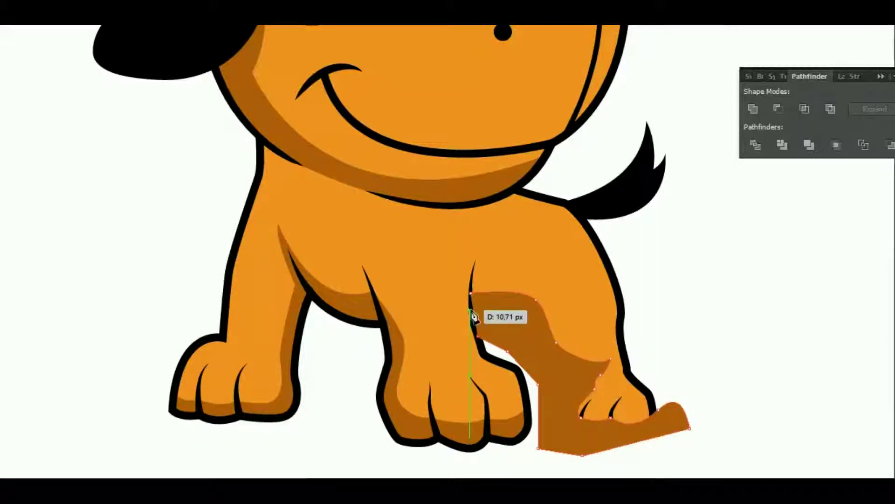
# Step: Clip the back-leg shadow to the body outline with Pathfinder Intersect
pyautogui.click(256, 209)
pyautogui.keyDown('shift'); pyautogui.click(684, 420); pyautogui.keyUp('shift')
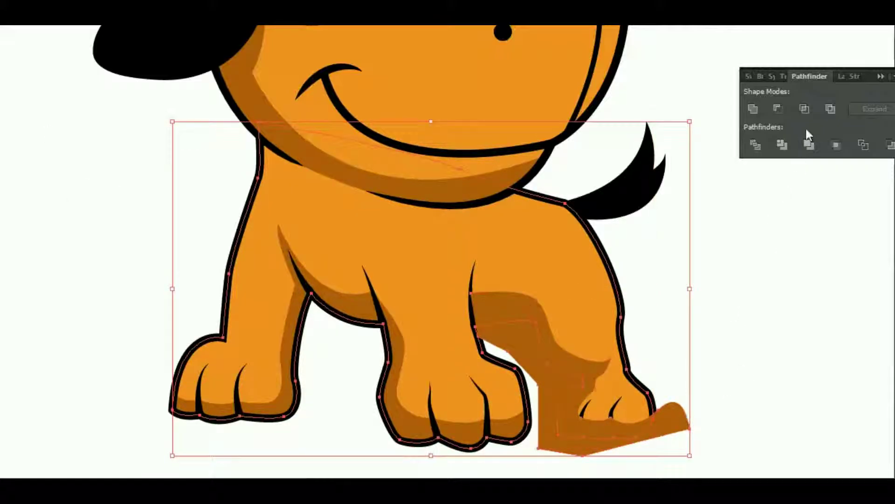
pyautogui.click(805, 109)
pyautogui.click(765, 354)
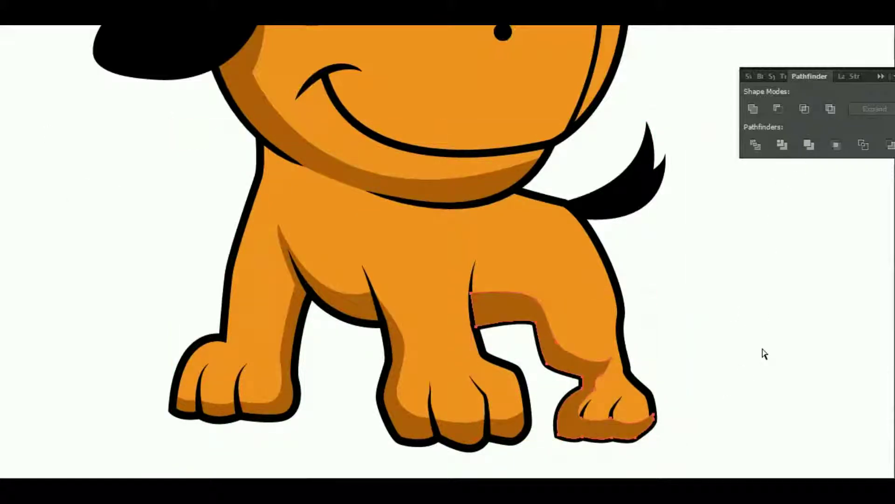
pyautogui.scroll(3, 764, 353)
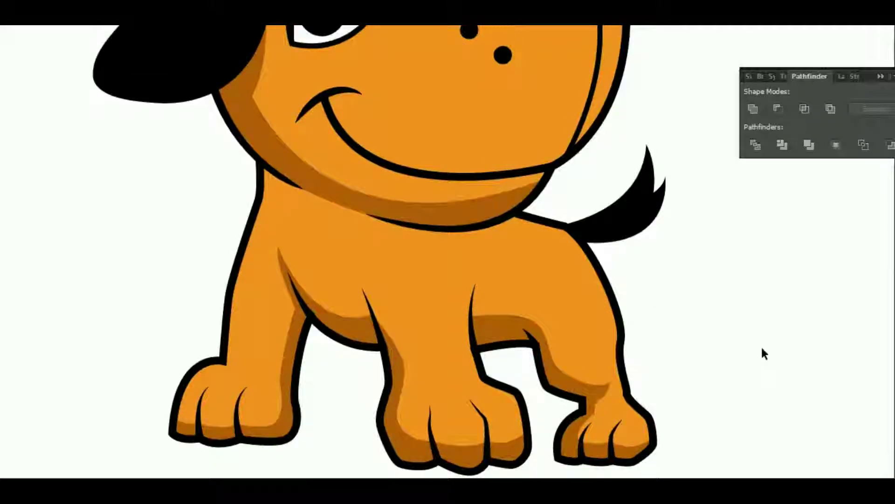
# Step: Pen-draw a highlight shape over the top of the head, curving along the brow
pyautogui.scroll(2, 764, 354)
pyautogui.scroll(1, 764, 354)
pyautogui.scroll(1, 764, 354)
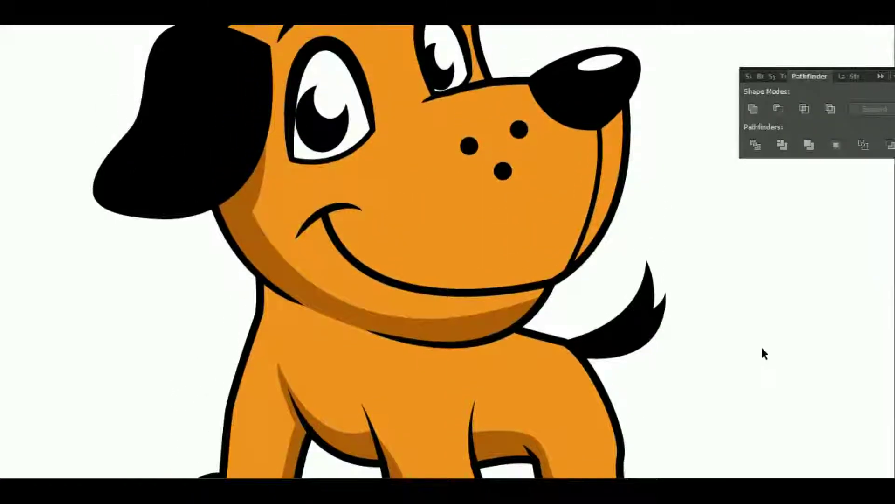
pyautogui.scroll(3, 765, 354)
pyautogui.scroll(5, 764, 354)
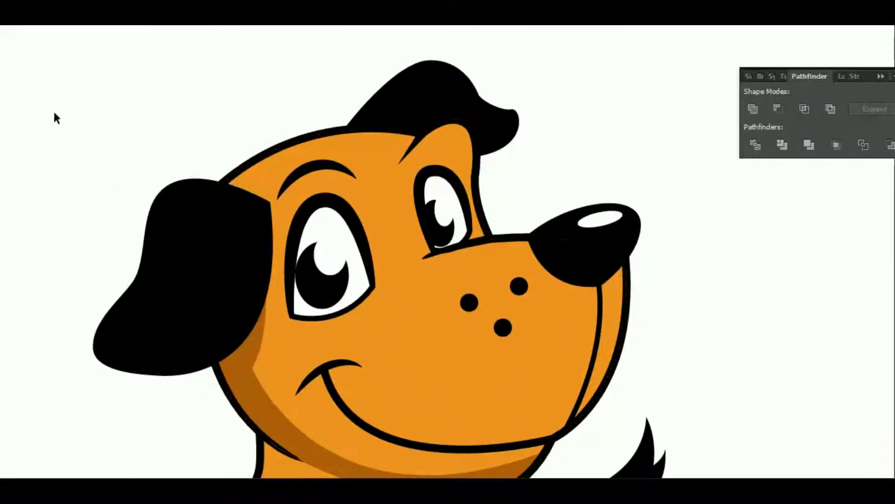
pyautogui.click(4, 112)
pyautogui.click(219, 149)
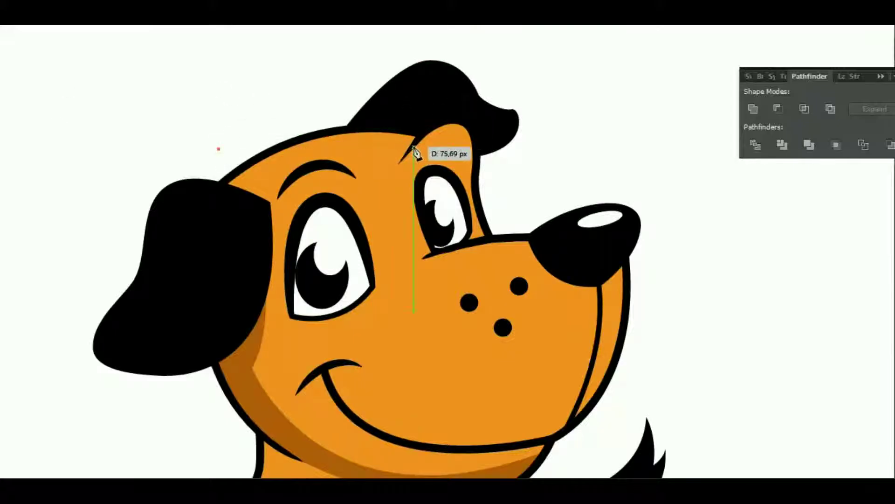
pyautogui.moveTo(414, 145)
pyautogui.mouseDown()
pyautogui.moveTo(467, 162)
pyautogui.moveTo(500, 194)
pyautogui.mouseUp()
pyautogui.click(553, 142)
pyautogui.click(532, 60)
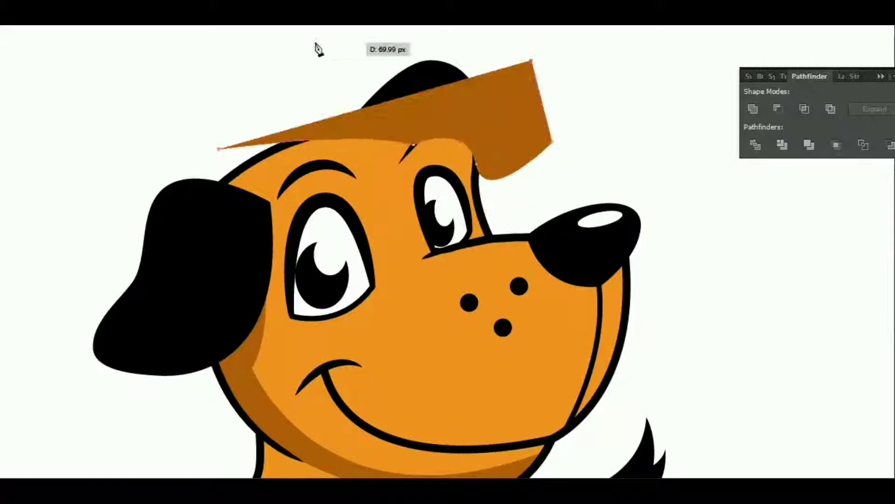
pyautogui.click(290, 47)
# Step: Intersect the shape with the head, fill it #ffcb97 and send it backward
pyautogui.click(388, 177)
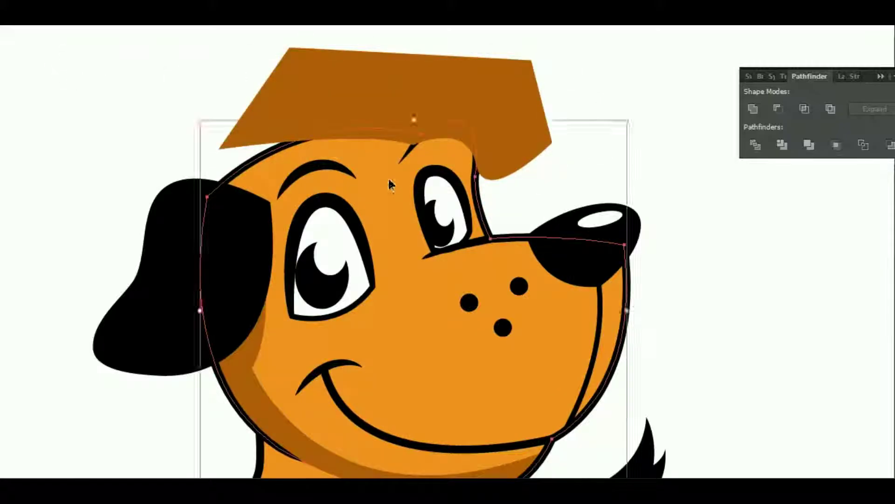
pyautogui.keyDown('shift'); pyautogui.click(494, 116); pyautogui.keyUp('shift')
pyautogui.click(805, 110)
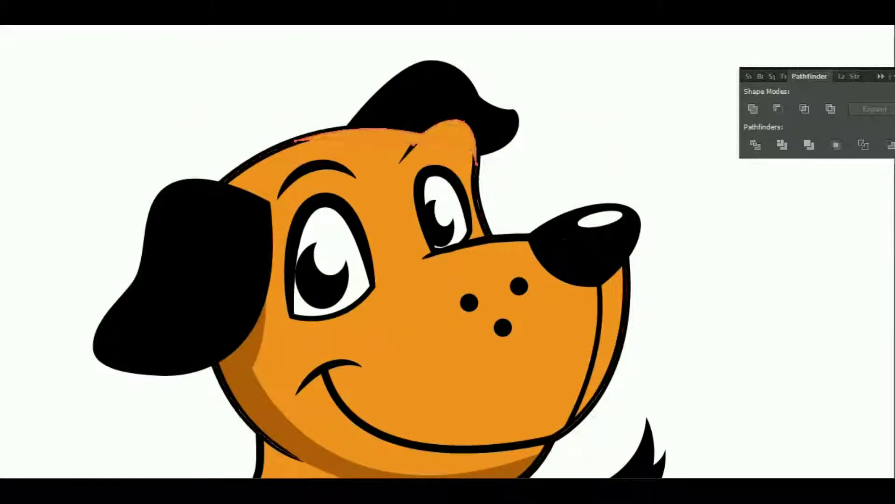
pyautogui.write('ffcb97')
pyautogui.press('Return')
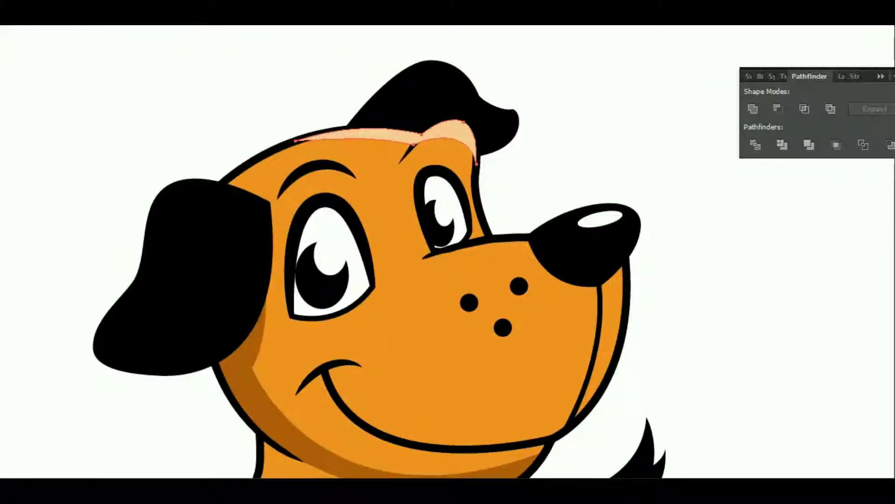
pyautogui.hotkey('ctrl', 'shift', '[')
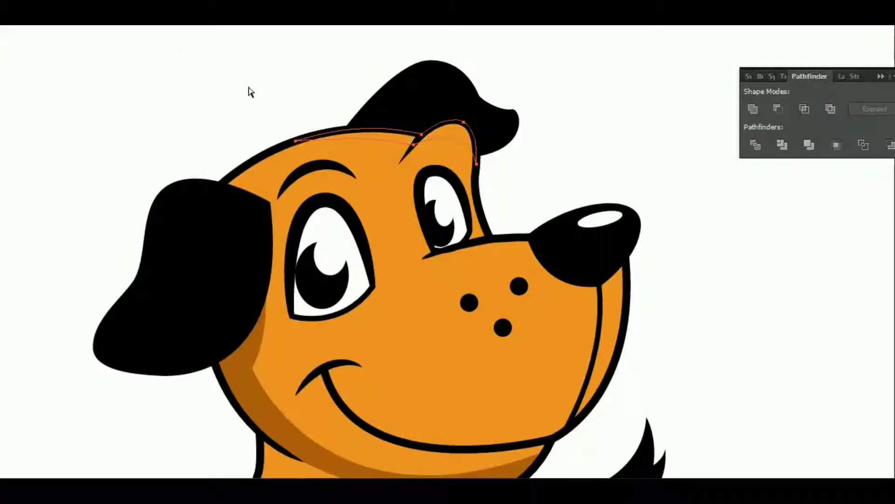
pyautogui.click(594, 249)
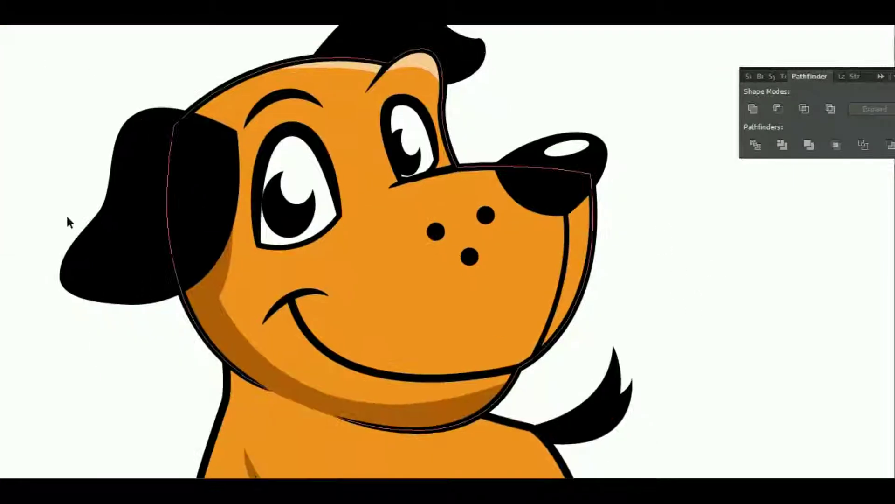
# Step: Pen-draw a closed crescent shape beneath the puppy's smile
pyautogui.moveTo(317, 291); pyautogui.dragTo(312, 308)
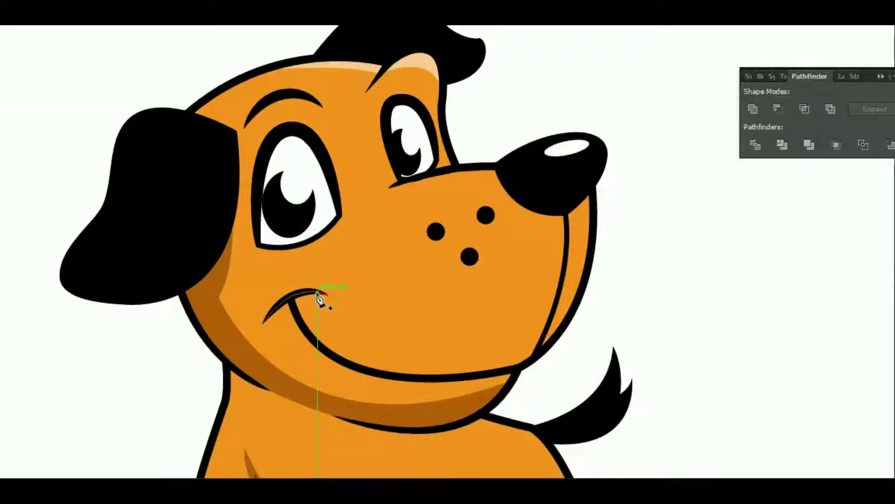
pyautogui.moveTo(550, 318); pyautogui.dragTo(668, 233)
pyautogui.moveTo(604, 305); pyautogui.dragTo(636, 266)
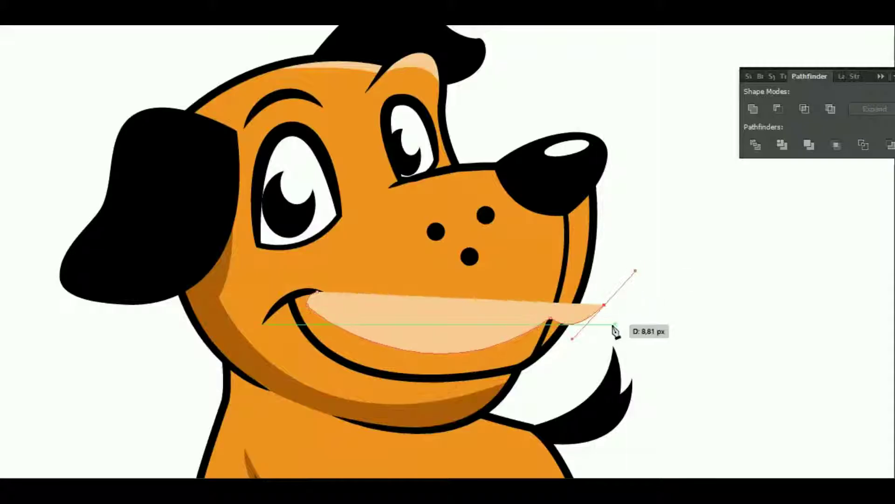
pyautogui.click(604, 305)
pyautogui.moveTo(556, 354); pyautogui.dragTo(435, 378)
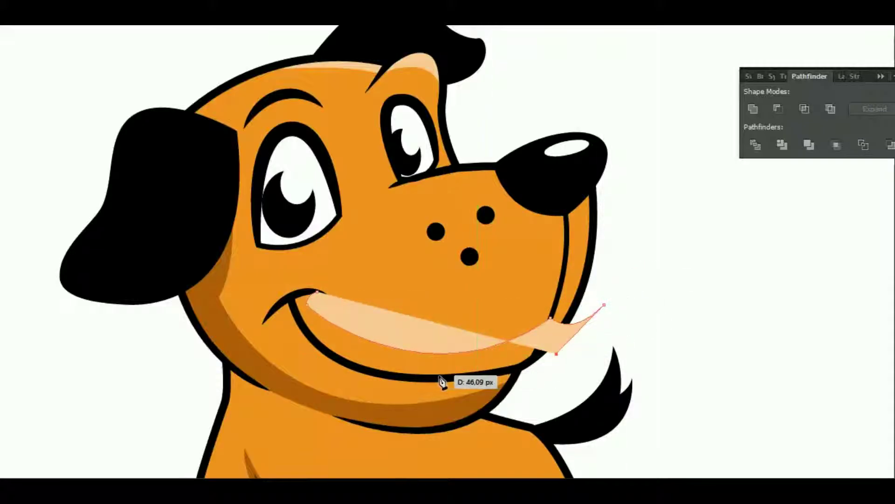
pyautogui.moveTo(317, 292); pyautogui.dragTo(299, 304)
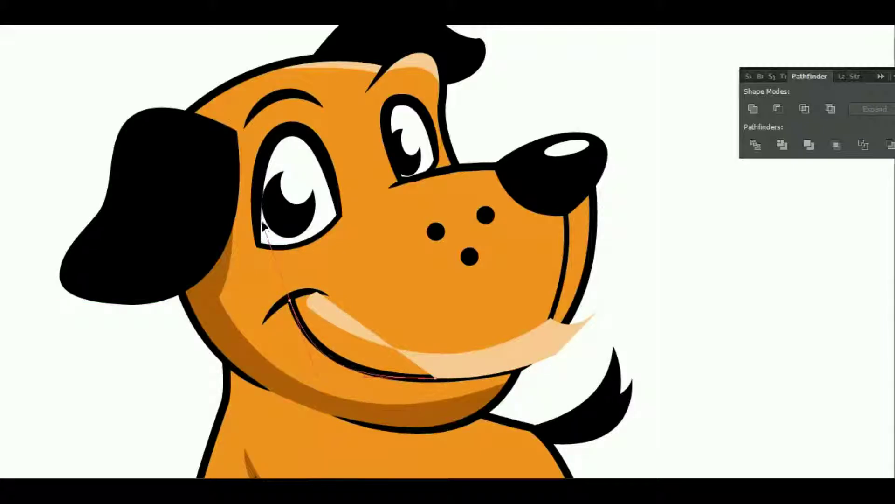
pyautogui.moveTo(272, 246); pyautogui.dragTo(271, 243)
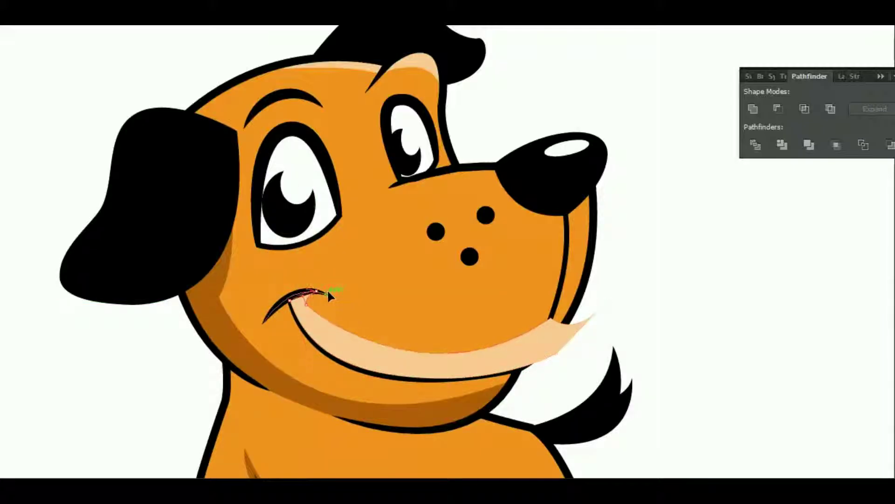
# Step: Intersect the crescent with the head and fill it with the dark orange swatch
pyautogui.hotkey('ctrl', 'alt', '[')
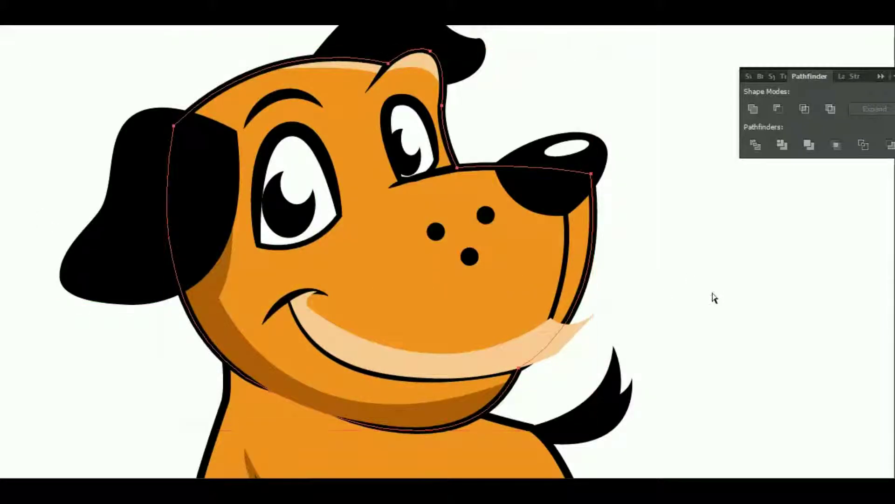
pyautogui.click(804, 109)
pyautogui.click(34, 176)
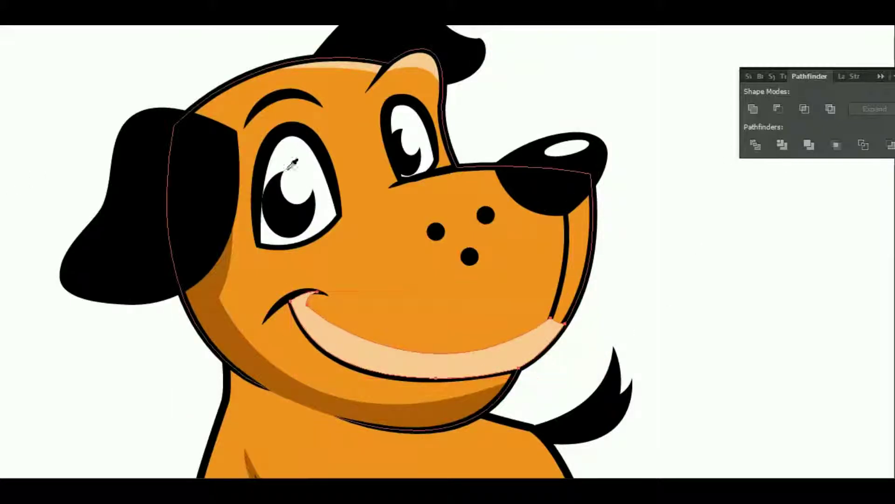
pyautogui.click(259, 346)
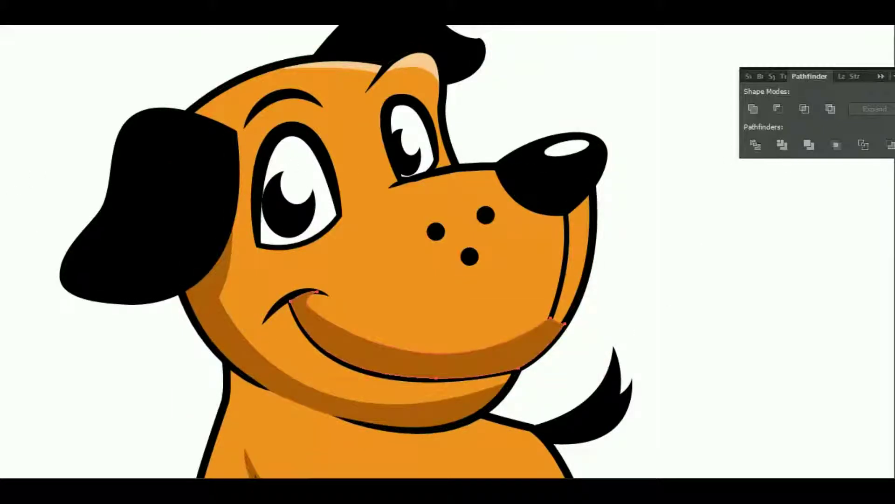
# Step: Give the muzzle line a 5 pt stroke weight
pyautogui.click(662, 279)
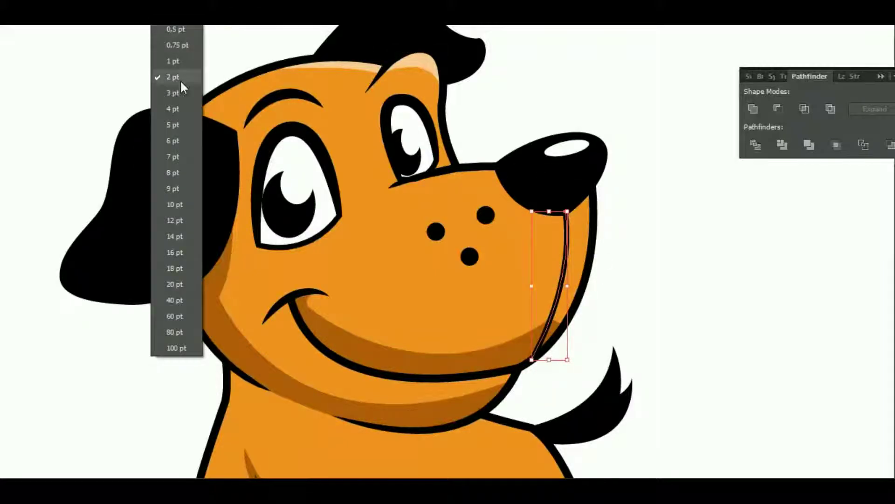
pyautogui.click(180, 119)
pyautogui.click(658, 310)
pyautogui.click(618, 258)
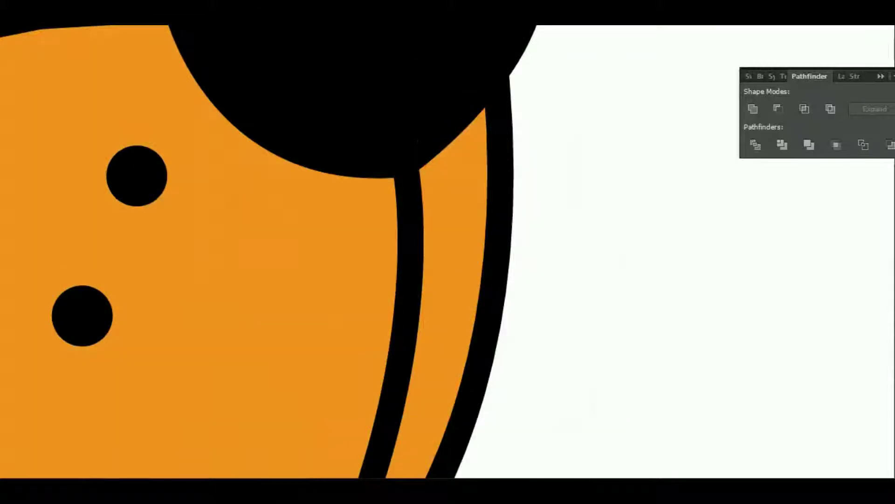
pyautogui.click(420, 238)
pyautogui.click(179, 26)
pyautogui.click(182, 127)
# Step: Taper the muzzle line's lower end to a point with the Width tool, then fit the view
pyautogui.hotkey('shift', 'w')
pyautogui.moveTo(392, 435); pyautogui.dragTo(380, 430)
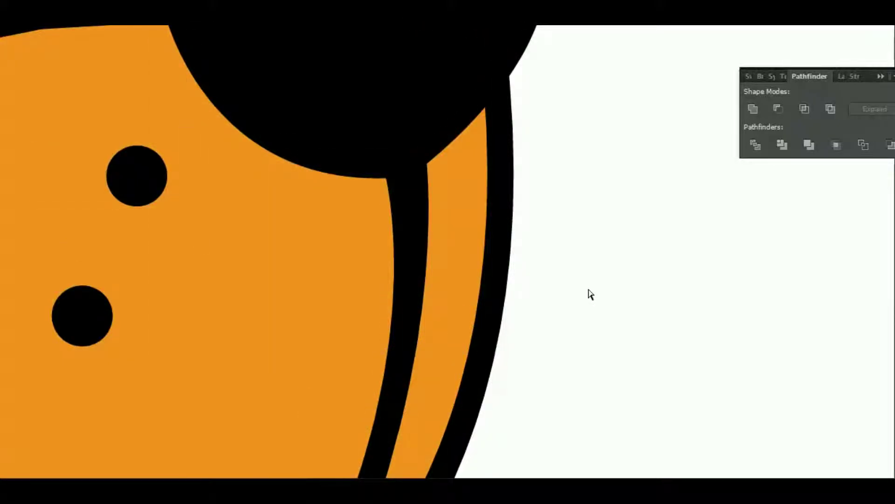
pyautogui.scroll(-3, 590, 294)
pyautogui.scroll(-3, 590, 294)
pyautogui.scroll(5, 436, 405)
pyautogui.scroll(2, 512, 428)
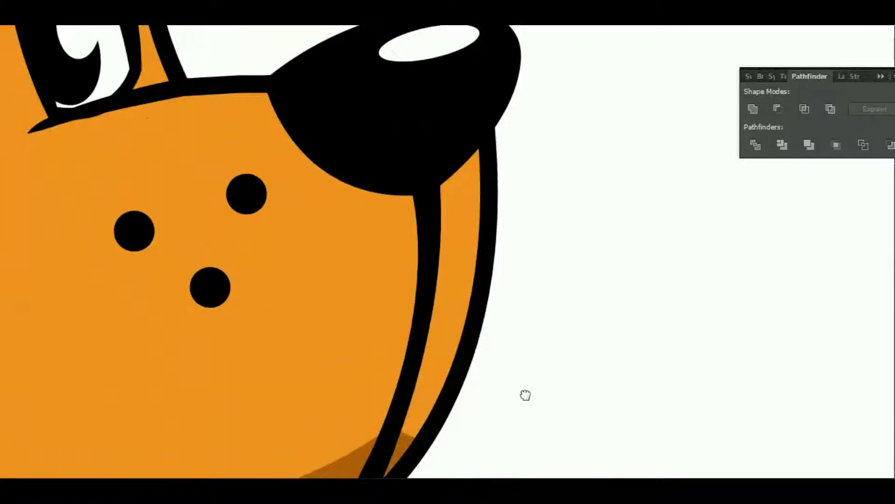
pyautogui.scroll(-5, 512, 428)
pyautogui.scroll(3, 390, 216)
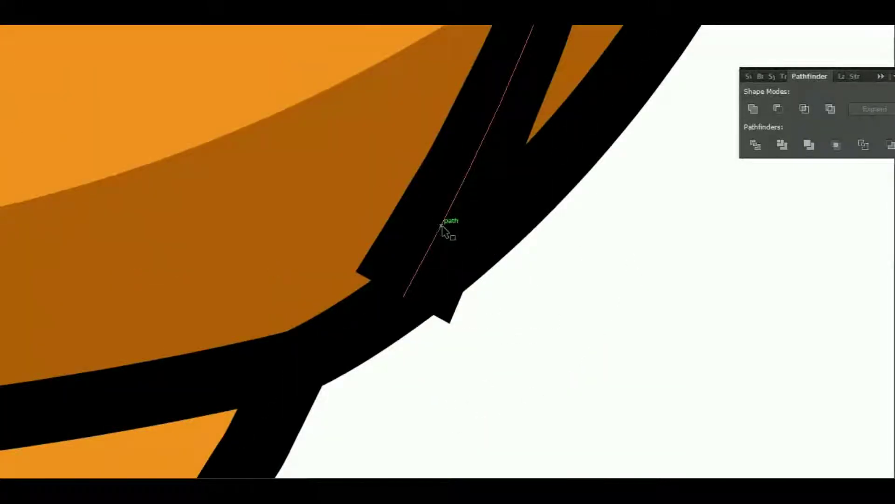
pyautogui.click(403, 298)
pyautogui.moveTo(450, 324); pyautogui.dragTo(441, 310)
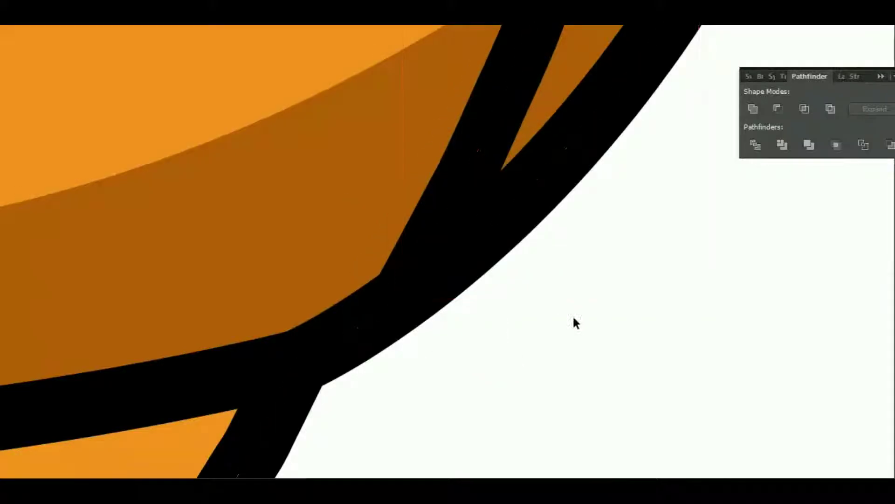
pyautogui.hotkey('ctrl', '0')
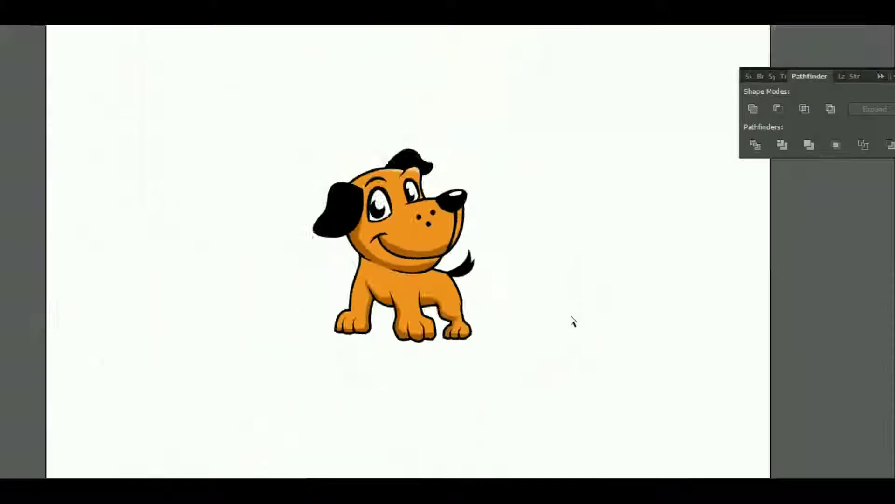
# Step: Check a face stroke's weight, then bring the chest and front legs into view
pyautogui.scroll(-2, 572, 320)
pyautogui.scroll(4, 572, 320)
pyautogui.scroll(4, 619, 257)
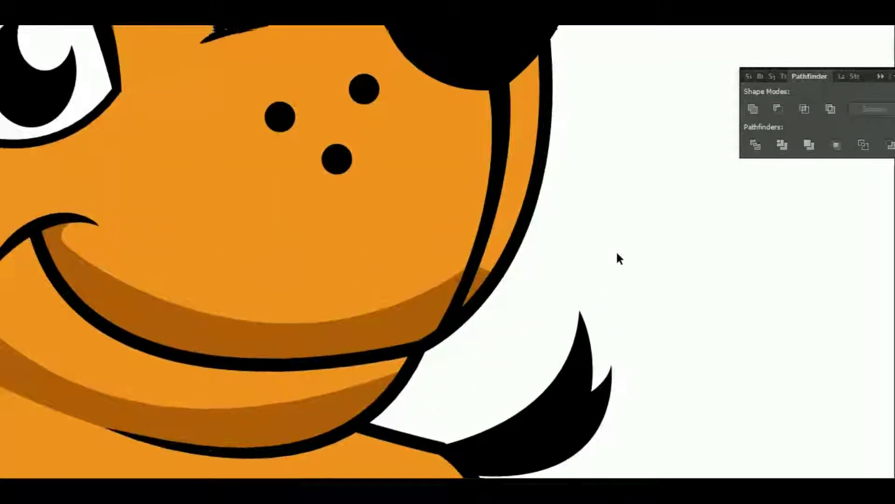
pyautogui.click(492, 173)
pyautogui.click(177, 89)
pyautogui.click(664, 290)
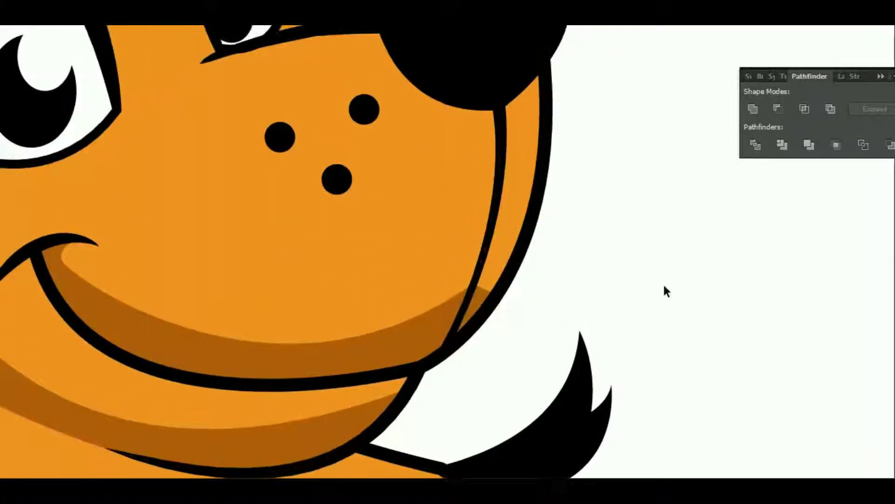
pyautogui.scroll(-3, 665, 287)
pyautogui.moveTo(710, 310); pyautogui.dragTo(337, 175)
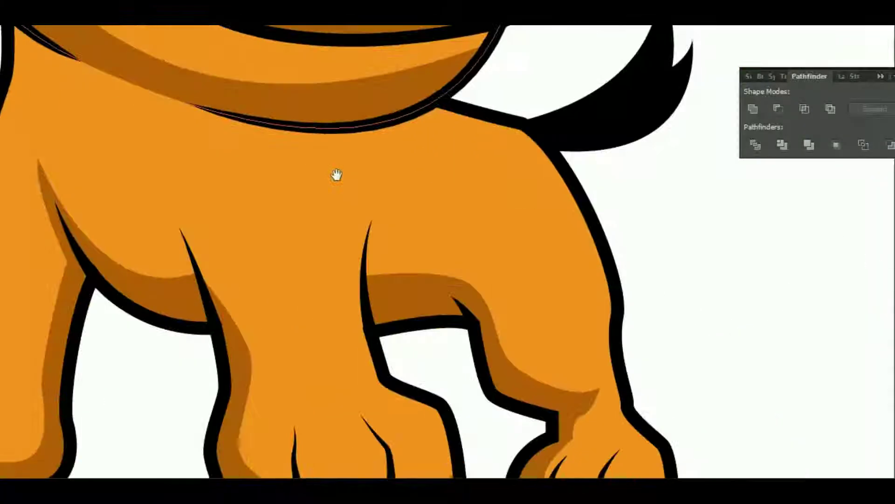
pyautogui.scroll(-2, 543, 199)
pyautogui.scroll(1, 676, 292)
pyautogui.scroll(1, 735, 306)
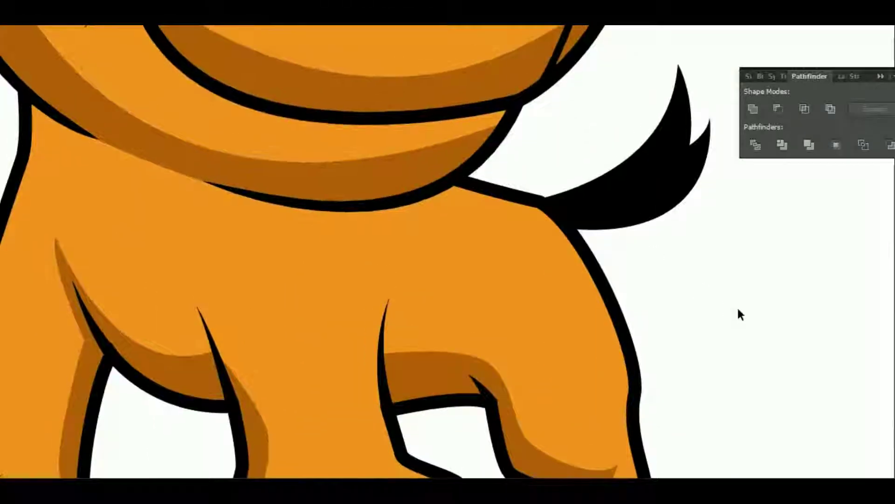
# Step: Pen-draw a closed chest patch shape and give it a solid fill
pyautogui.click(138, 406)
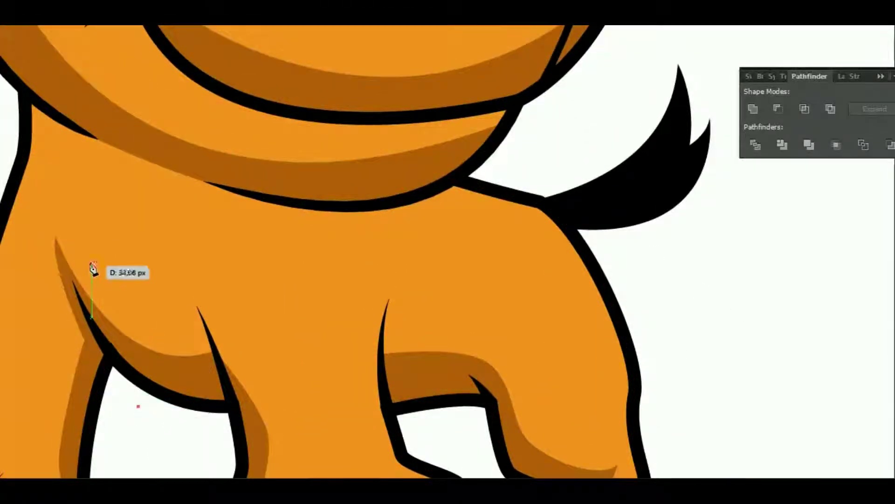
pyautogui.moveTo(85, 256); pyautogui.dragTo(97, 226)
pyautogui.click(138, 406)
pyautogui.moveTo(199, 309)
pyautogui.mouseDown()
pyautogui.moveTo(226, 420)
pyautogui.moveTo(242, 413)
pyautogui.mouseUp()
pyautogui.click(185, 447)
pyautogui.keyDown('ctrl'); pyautogui.click(282, 267); pyautogui.keyUp('ctrl')
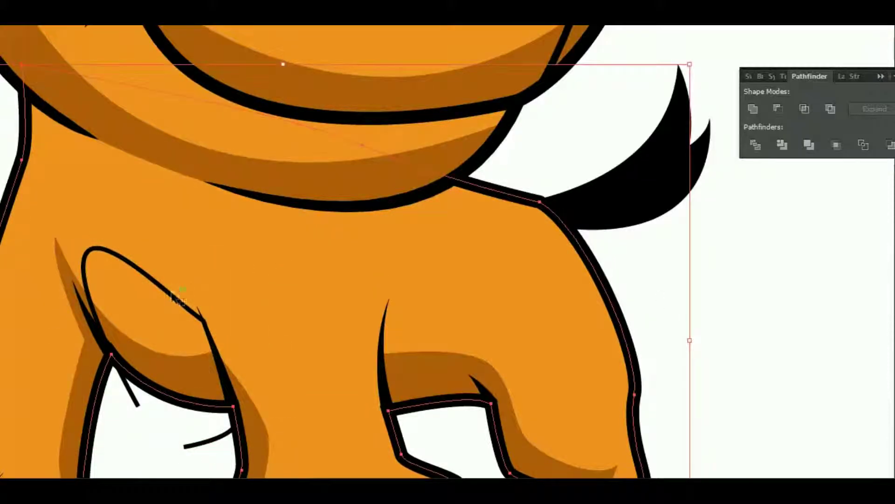
pyautogui.click(140, 276)
pyautogui.hotkey('shift', 'x')
# Step: Ungroup the chest patch, fill it light grey-white and send it backward
pyautogui.rightClick(144, 321)
pyautogui.click(184, 400)
pyautogui.moveTo(226, 408); pyautogui.dragTo(244, 431)
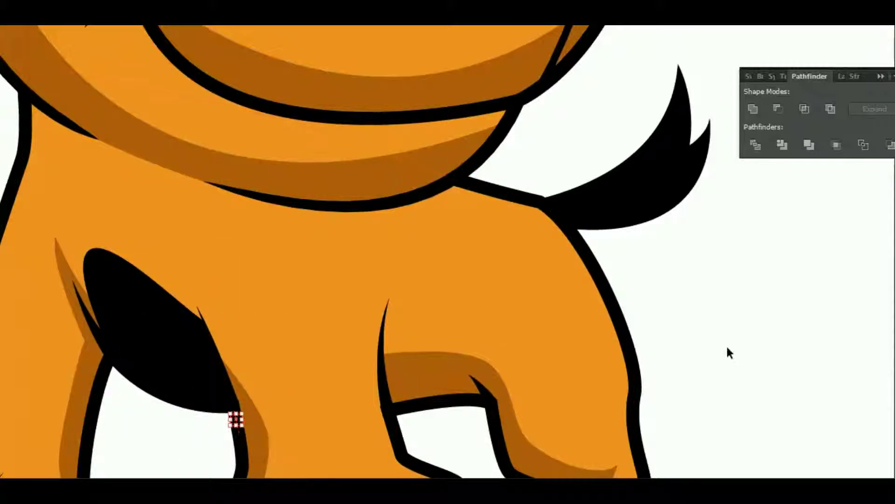
pyautogui.press('v')
pyautogui.click(752, 76)
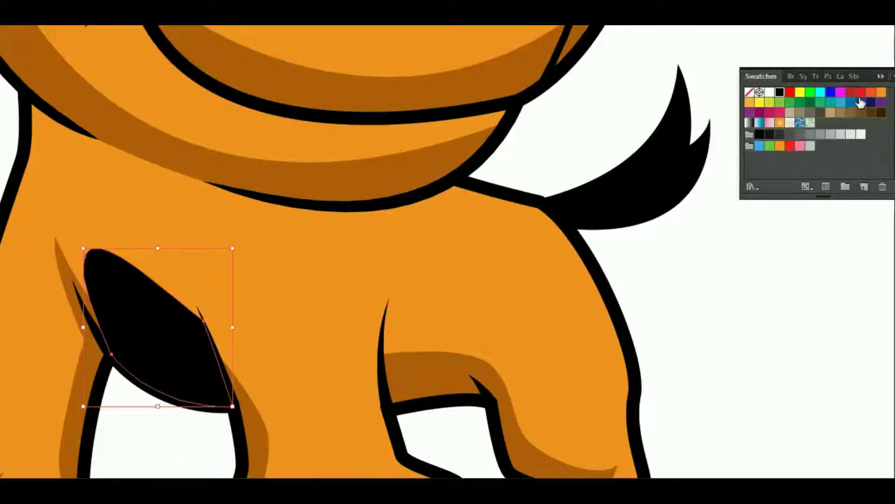
pyautogui.click(861, 134)
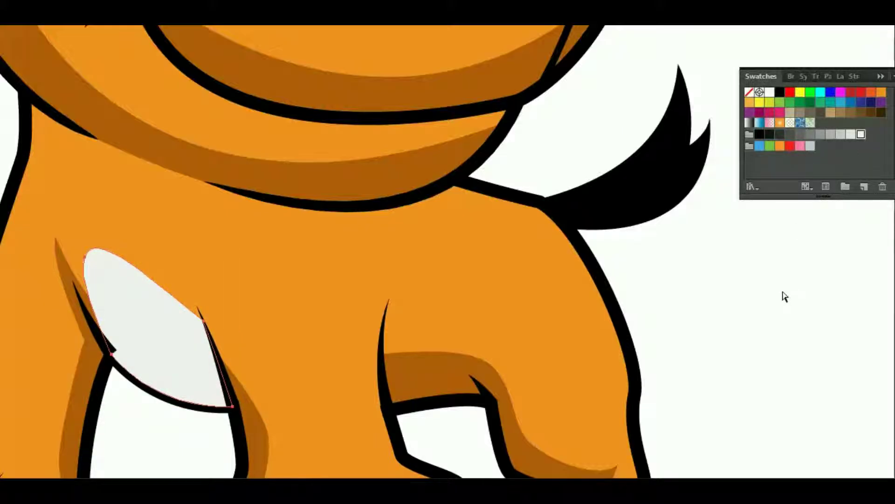
pyautogui.hotkey('ctrl', '[')
pyautogui.hotkey('ctrl', '[')
pyautogui.hotkey('ctrl', '[')
# Step: Intersect the shading beneath the patch with the leg outline and fill it grey
pyautogui.scroll(-3, 467, 280)
pyautogui.hscroll(-3, 466, 280)
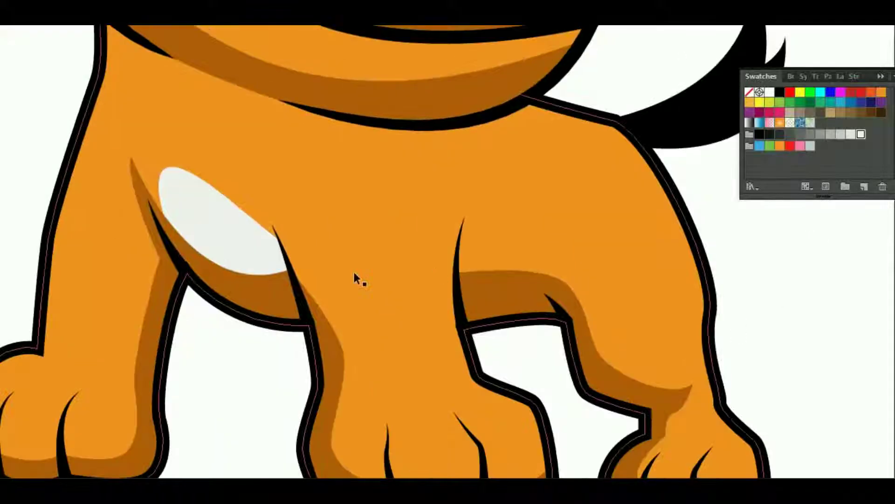
pyautogui.click(250, 240)
pyautogui.click(252, 362)
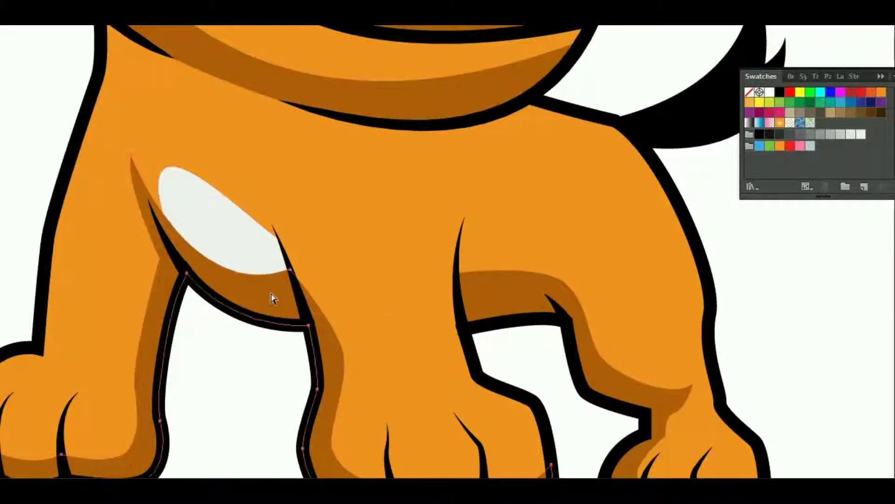
pyautogui.click(828, 76)
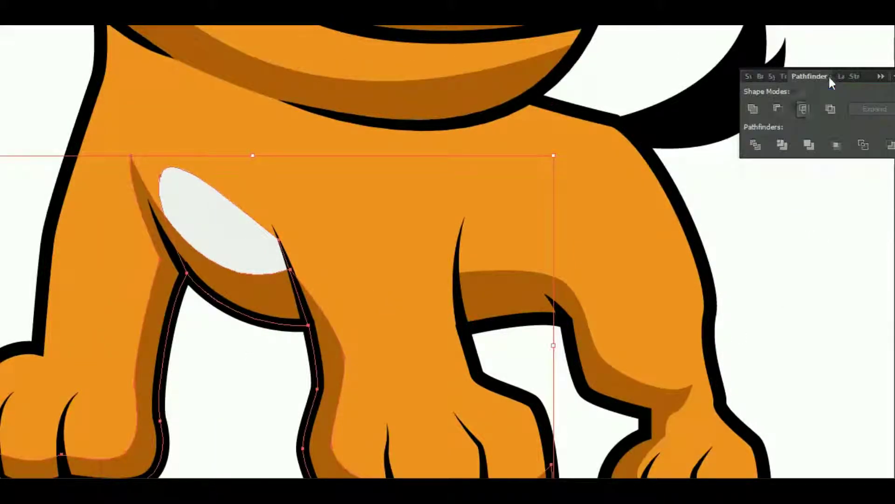
pyautogui.click(749, 76)
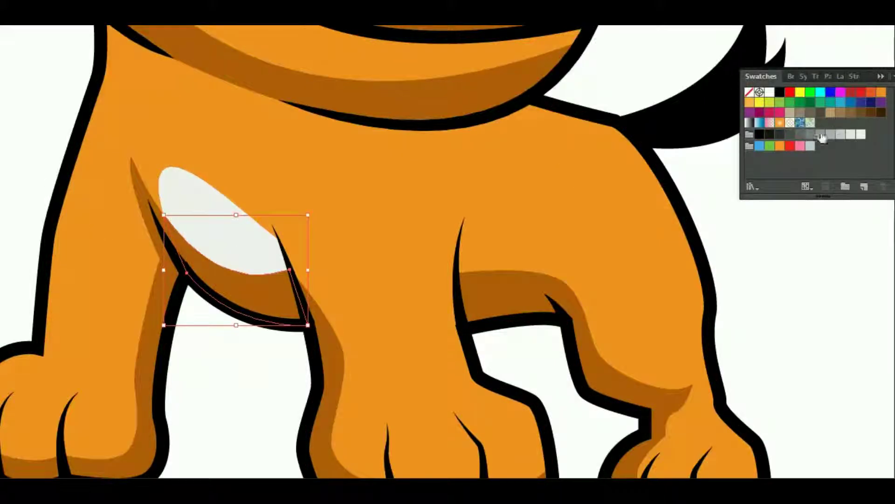
pyautogui.click(821, 135)
pyautogui.click(806, 290)
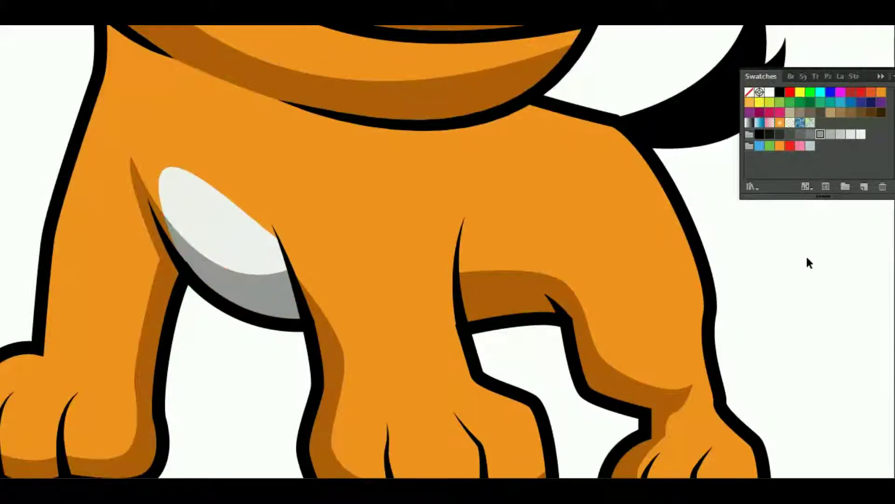
pyautogui.scroll(1, 805, 269)
pyautogui.hscroll(1, 804, 270)
# Step: Pen-draw a second patch in the leg gap and select it with the body
pyautogui.press('p')
pyautogui.click(416, 377)
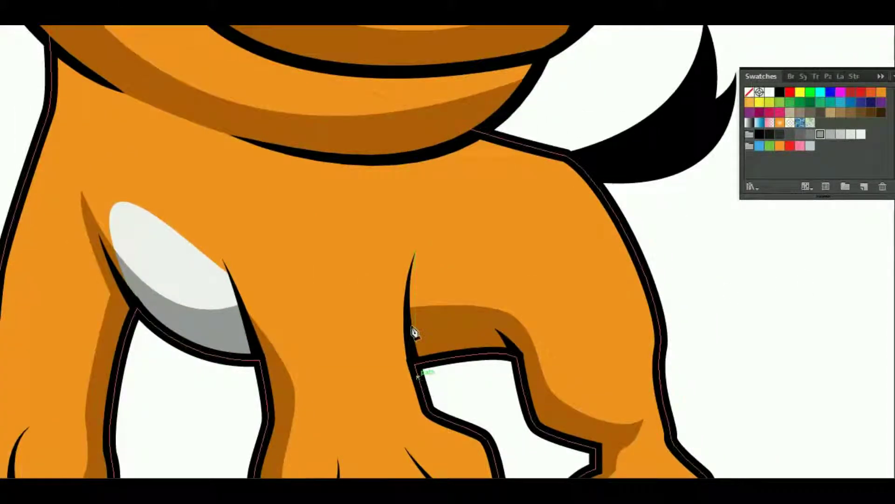
pyautogui.click(413, 255)
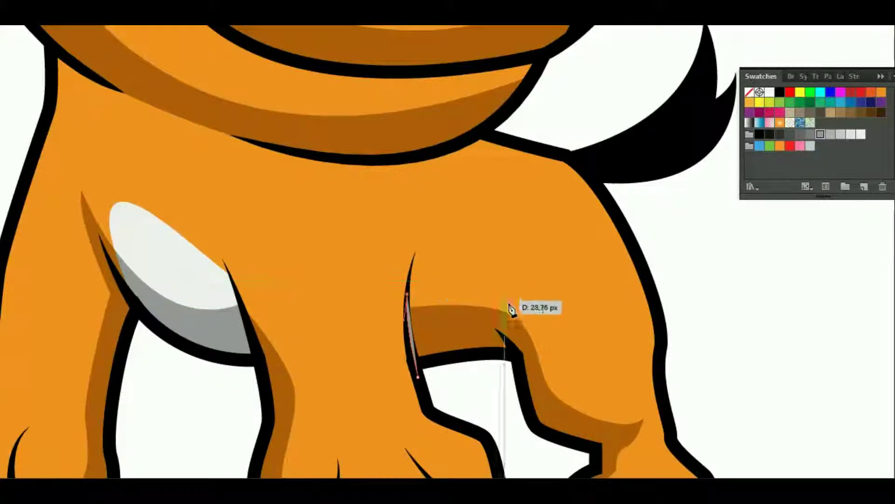
pyautogui.click(515, 353)
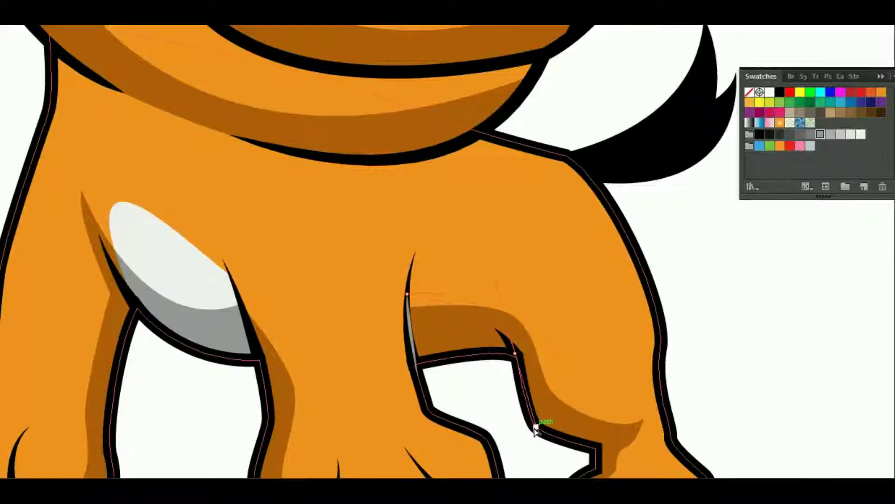
pyautogui.click(455, 379)
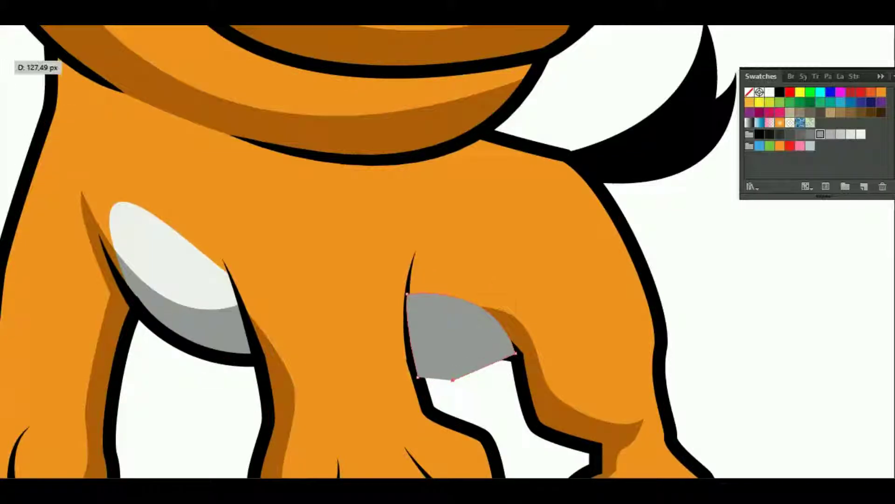
pyautogui.click(578, 285)
pyautogui.hotkey('ctrl', 'a')
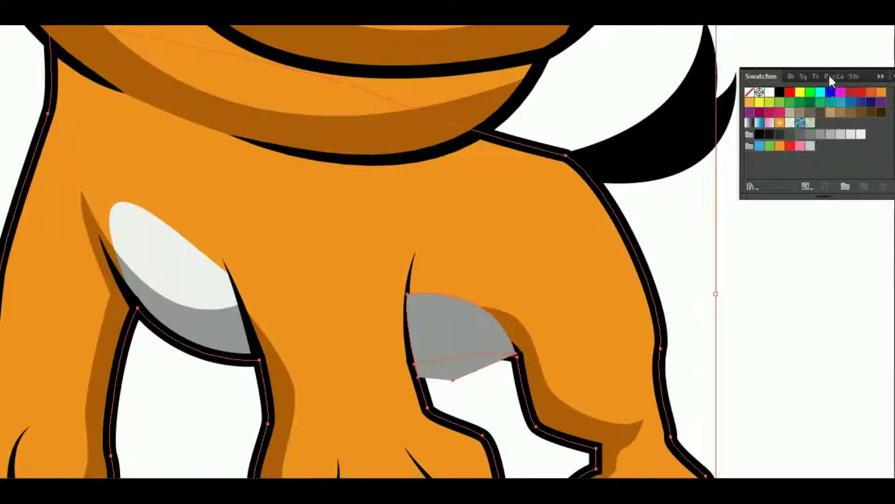
pyautogui.click(829, 76)
# Step: Fill the second patch white then very light grey, and send it backward
pyautogui.click(762, 76)
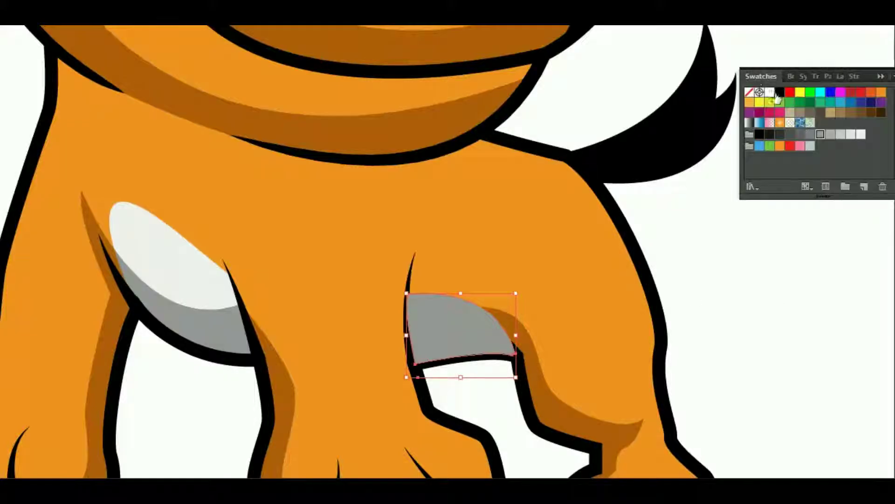
pyautogui.click(770, 92)
pyautogui.click(861, 135)
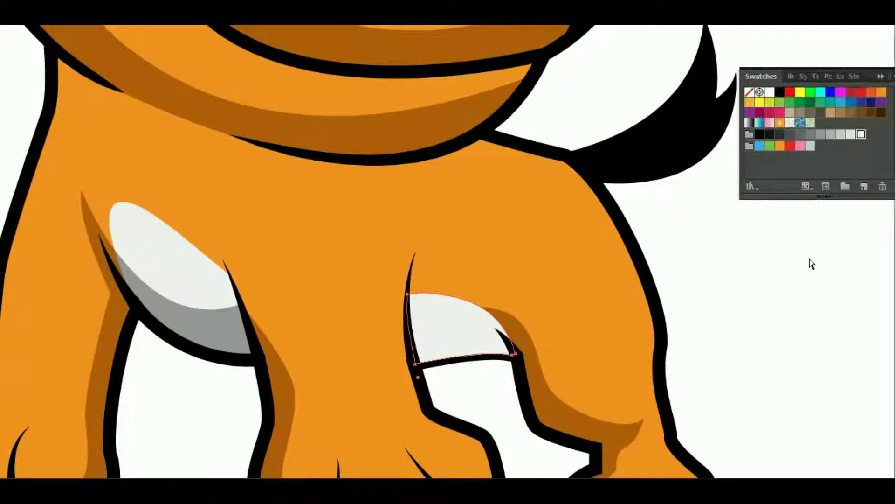
pyautogui.hotkey('ctrl', '[')
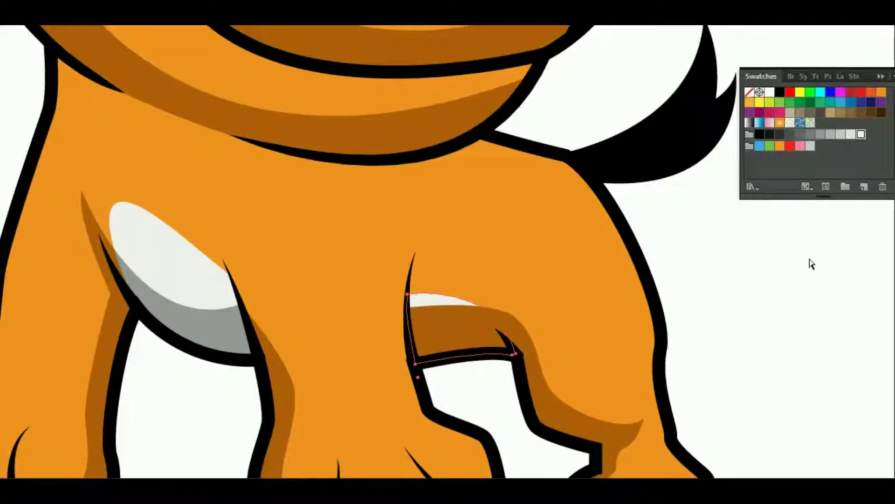
pyautogui.rightClick(430, 304)
# Step: Hide the black outline and check the shapes in Outline view before returning to Preview
pyautogui.click(481, 371)
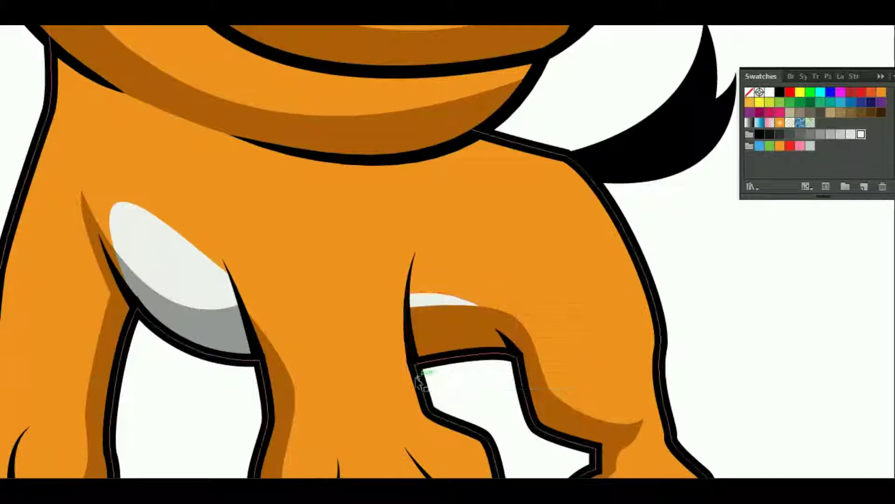
pyautogui.click(42, 14)
pyautogui.click(264, 90)
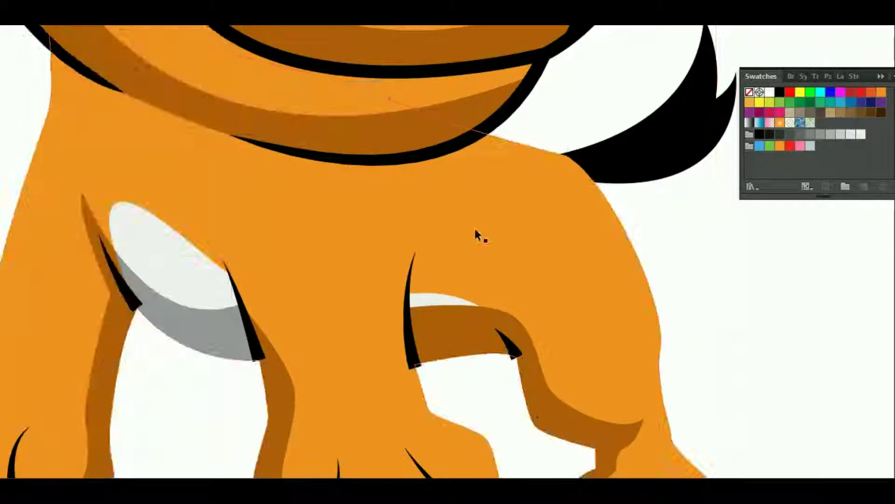
pyautogui.click(421, 379)
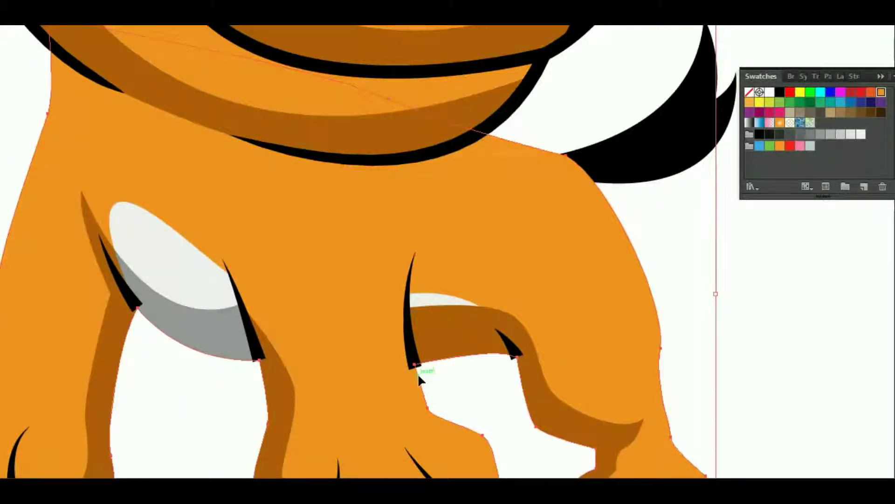
pyautogui.click(443, 386)
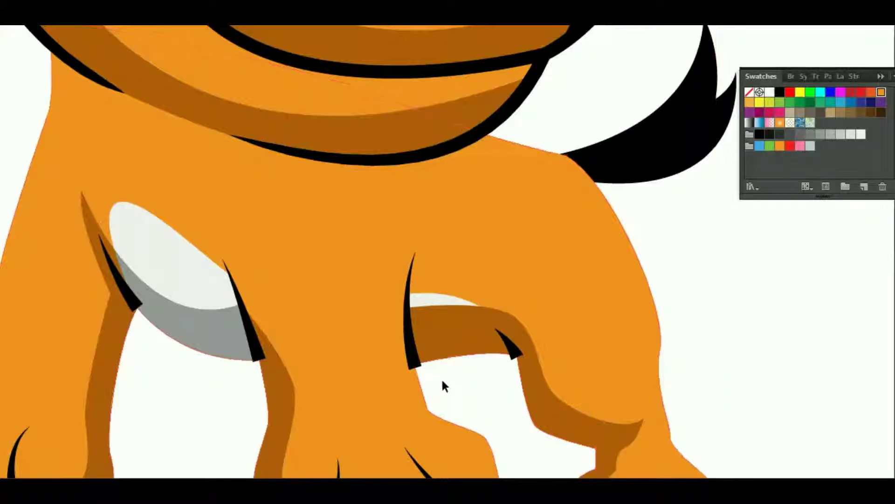
pyautogui.click(828, 76)
pyautogui.keyDown('ctrl'); pyautogui.click(753, 95); pyautogui.keyUp('ctrl')
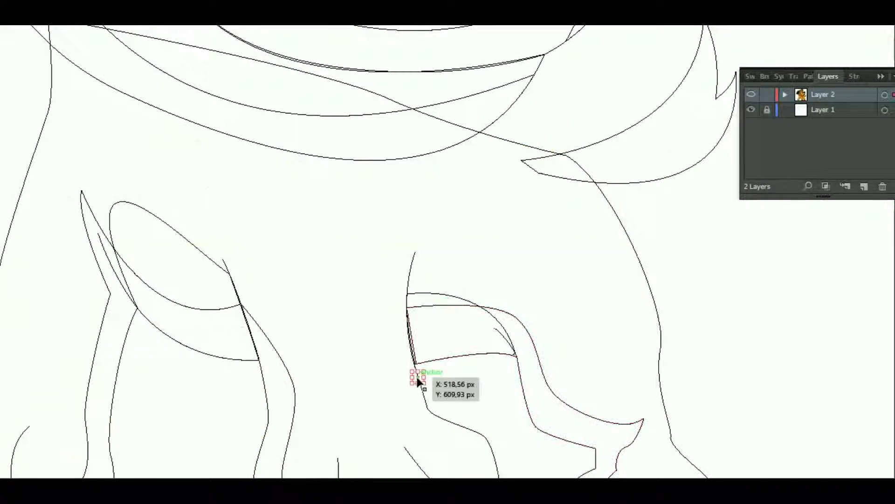
pyautogui.hotkey('ctrl', 'a')
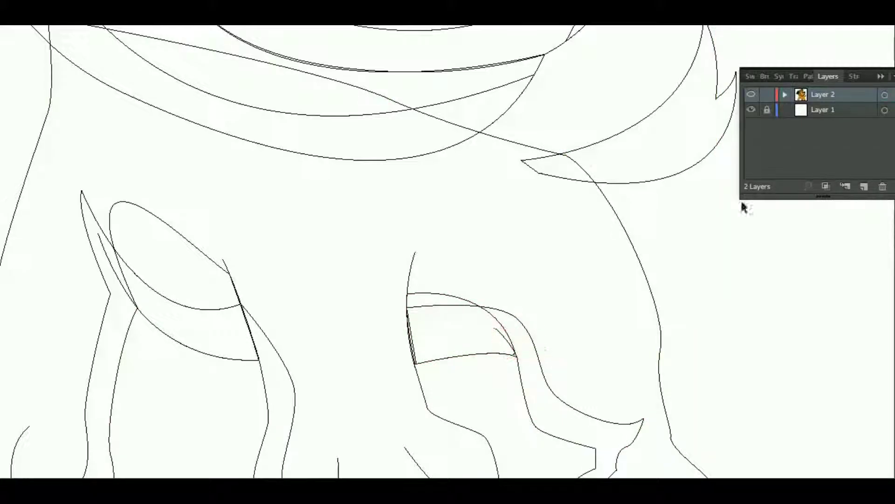
pyautogui.keyDown('ctrl'); pyautogui.click(751, 95); pyautogui.keyUp('ctrl')
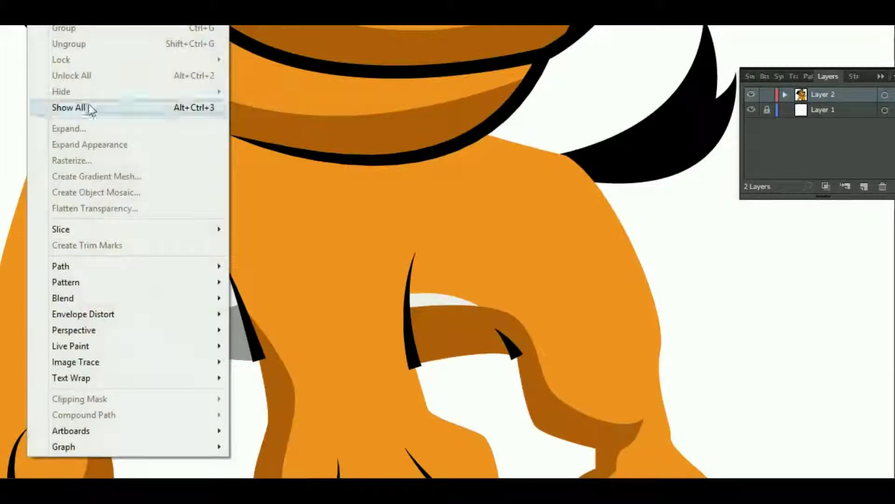
# Step: Intersect the leg-top shading with the leg outline and fill it shadow grey
pyautogui.click(468, 293)
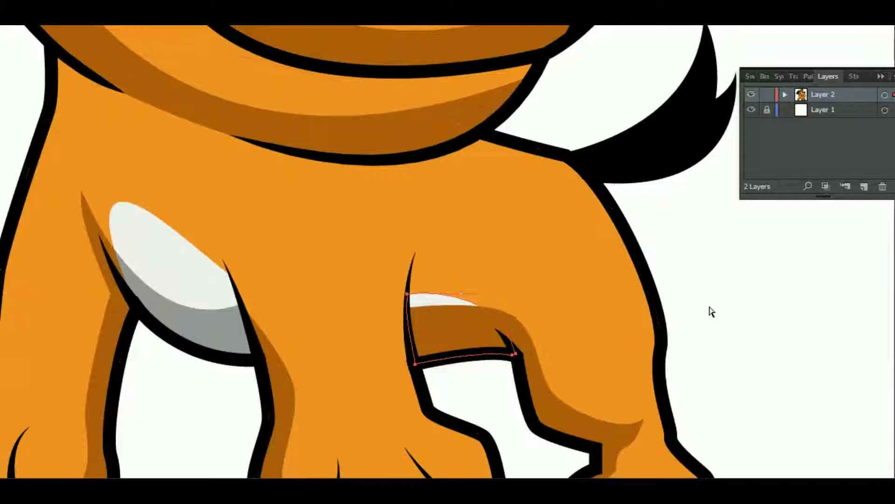
pyautogui.click(567, 410)
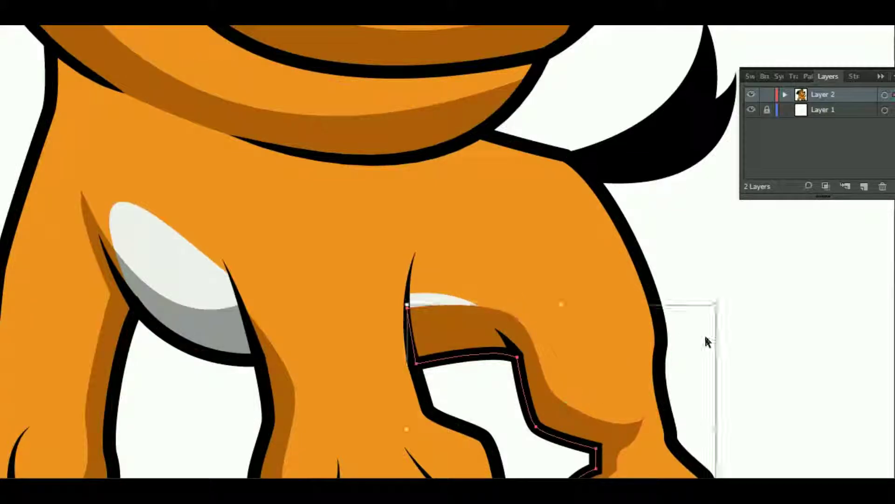
pyautogui.keyDown('shift'); pyautogui.click(464, 302); pyautogui.keyUp('shift')
pyautogui.click(808, 76)
pyautogui.click(805, 108)
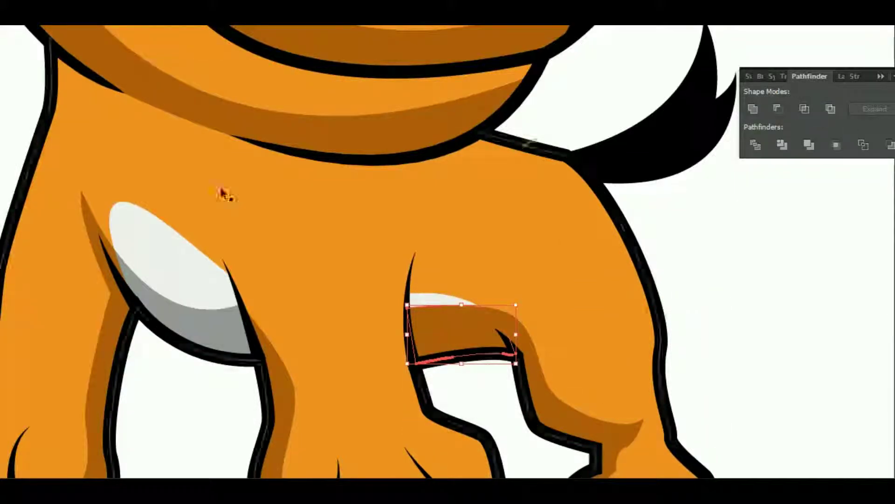
pyautogui.click(210, 323)
pyautogui.click(709, 271)
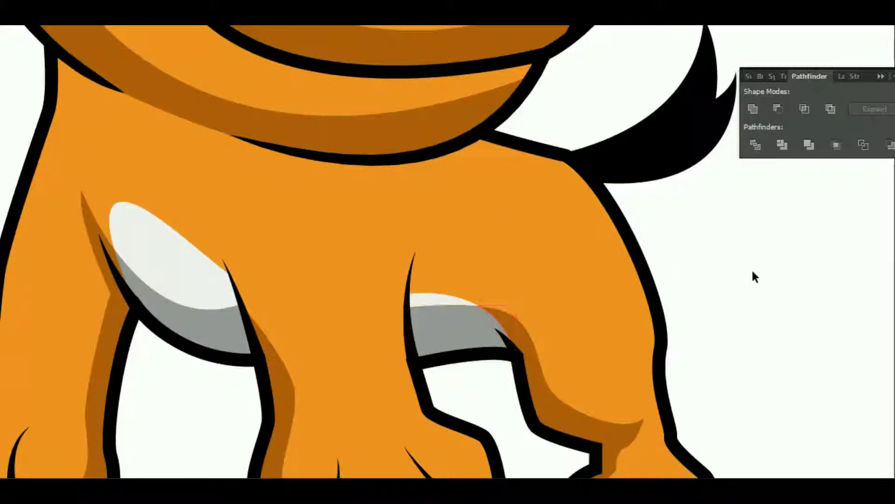
pyautogui.hotkey('ctrl', '-')
pyautogui.hotkey('ctrl', '-')
pyautogui.hotkey('ctrl', '-')
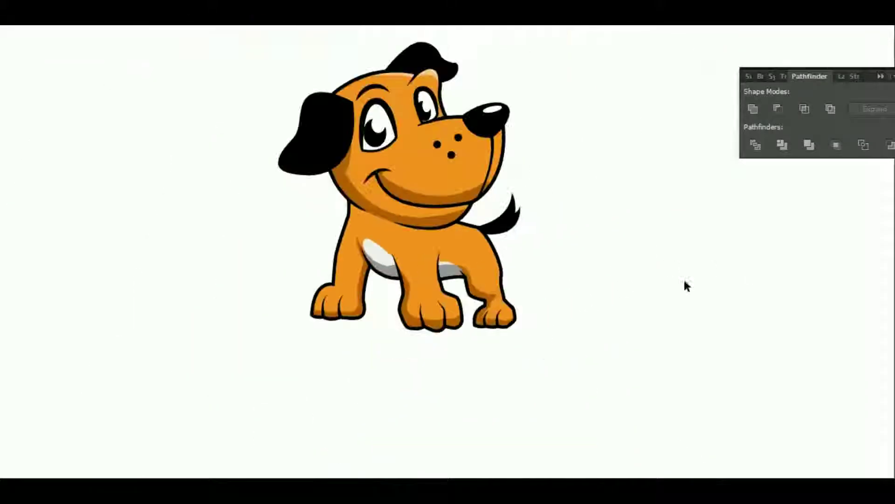
# Step: Zoom into the face and stretch the left eye outline into a shadow shape
pyautogui.scroll(3, 753, 276)
pyautogui.scroll(1, 675, 287)
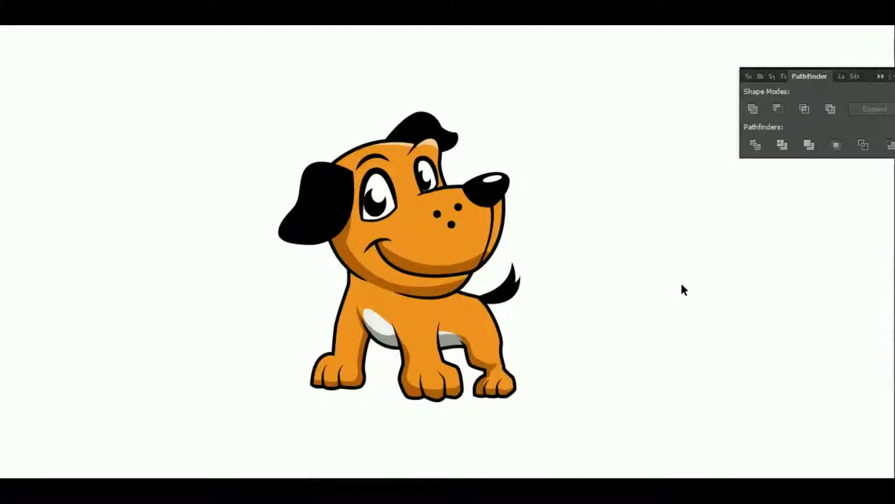
pyautogui.moveTo(209, 100); pyautogui.dragTo(626, 382)
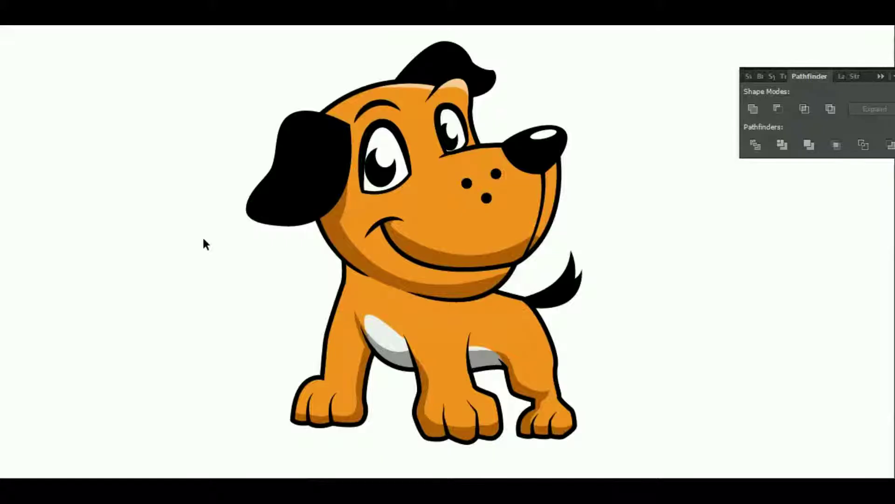
pyautogui.moveTo(280, 50); pyautogui.dragTo(648, 234)
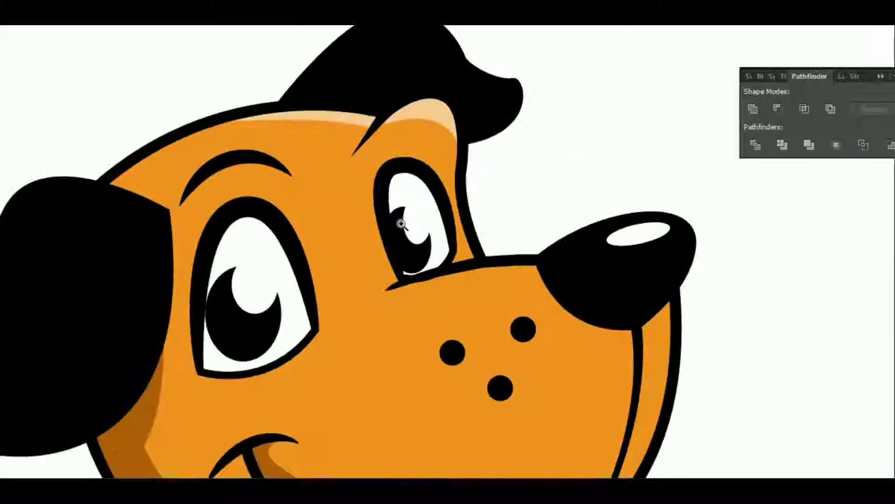
pyautogui.click(258, 247)
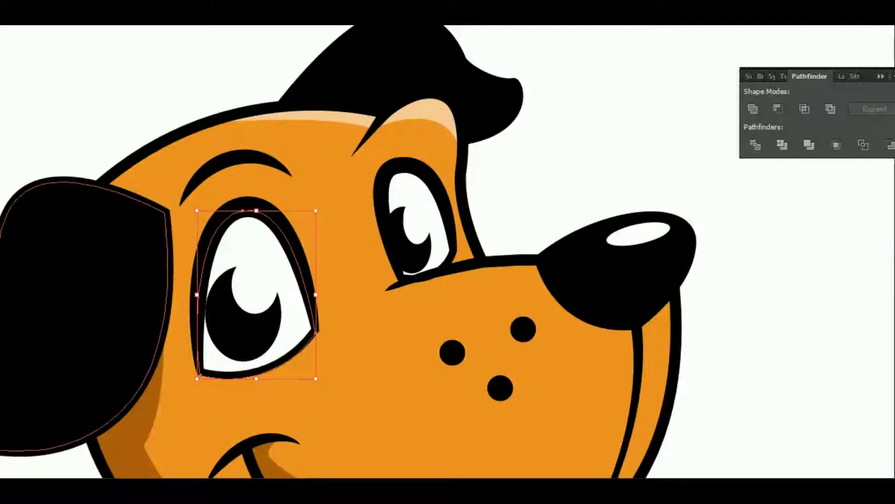
pyautogui.click(260, 211)
pyautogui.moveTo(258, 211); pyautogui.dragTo(261, 183)
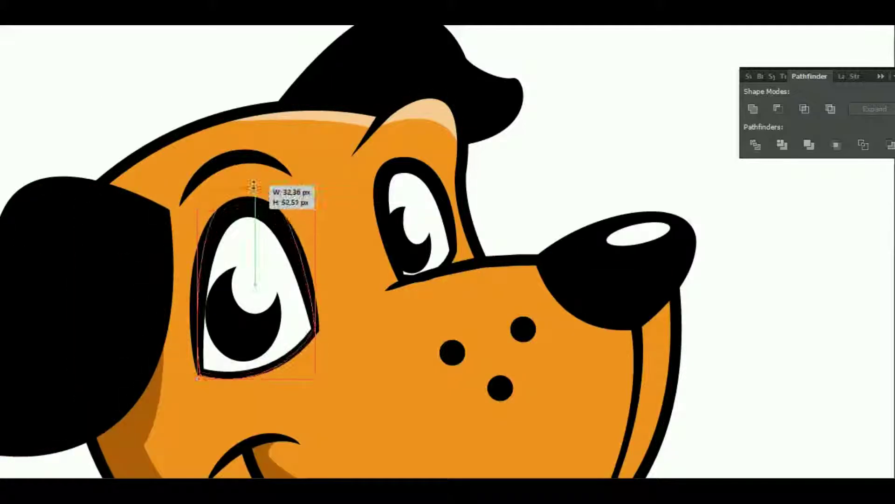
pyautogui.moveTo(316, 281); pyautogui.dragTo(326, 281)
pyautogui.moveTo(197, 281); pyautogui.dragTo(188, 282)
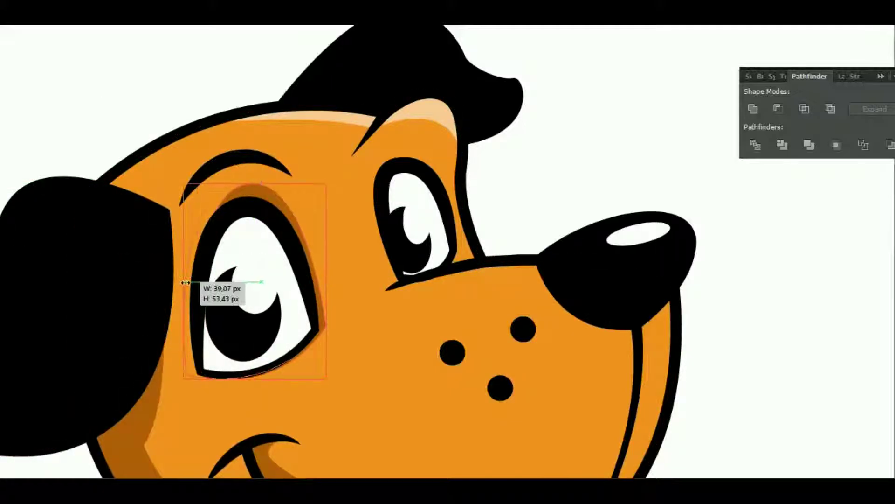
pyautogui.moveTo(326, 282); pyautogui.dragTo(337, 279)
pyautogui.click(651, 127)
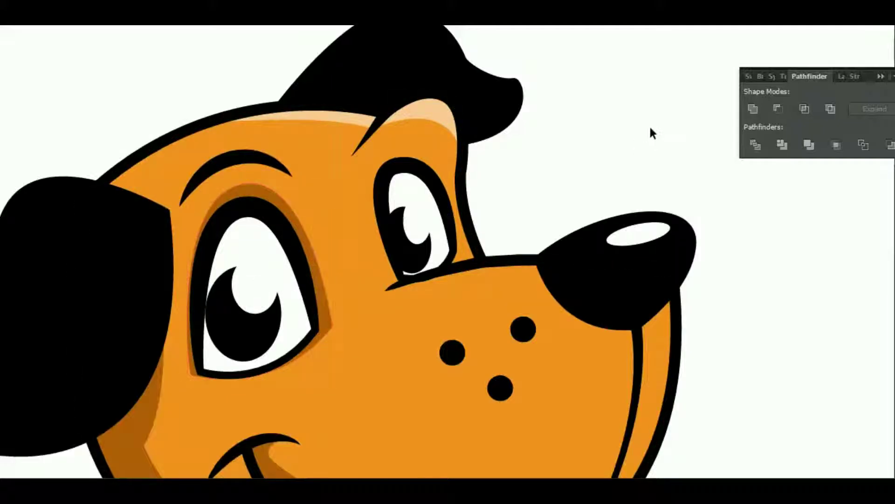
# Step: Stretch the right eye shape into a shadow, eyedropper it brown, and refit the view
pyautogui.scroll(-2, 649, 125)
pyautogui.click(411, 158)
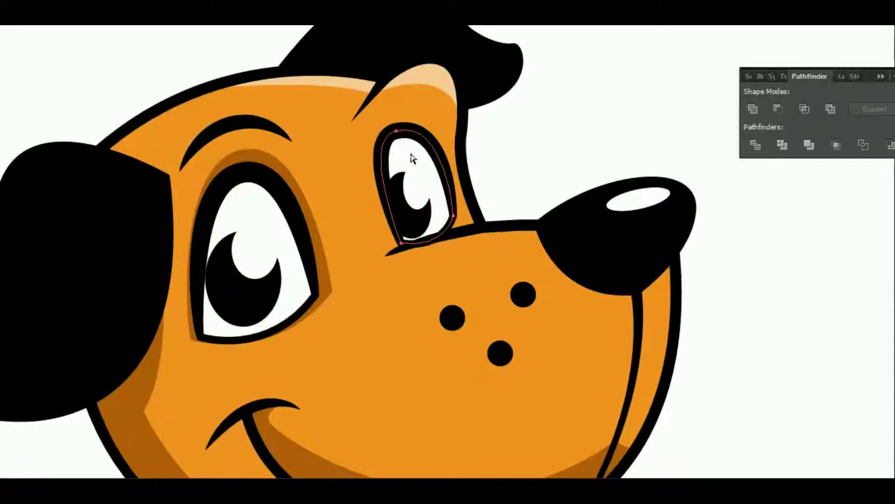
pyautogui.moveTo(410, 159); pyautogui.dragTo(411, 141)
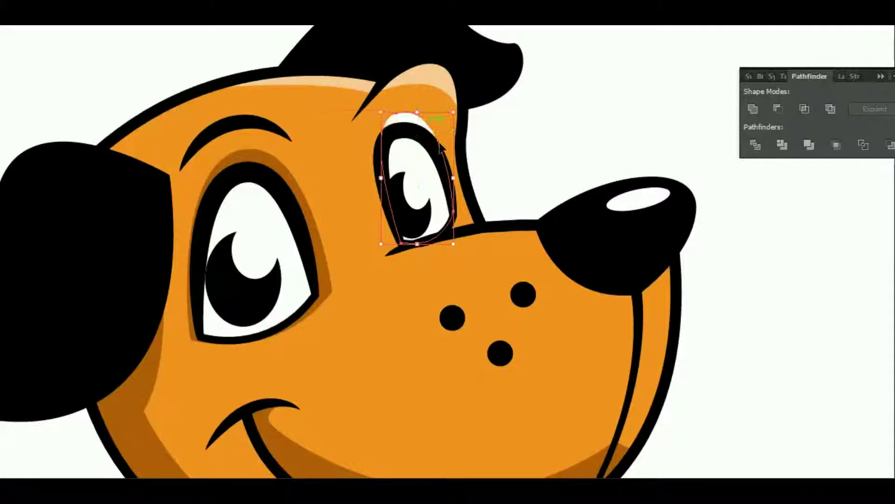
pyautogui.moveTo(454, 178); pyautogui.dragTo(458, 178)
pyautogui.moveTo(381, 178); pyautogui.dragTo(371, 178)
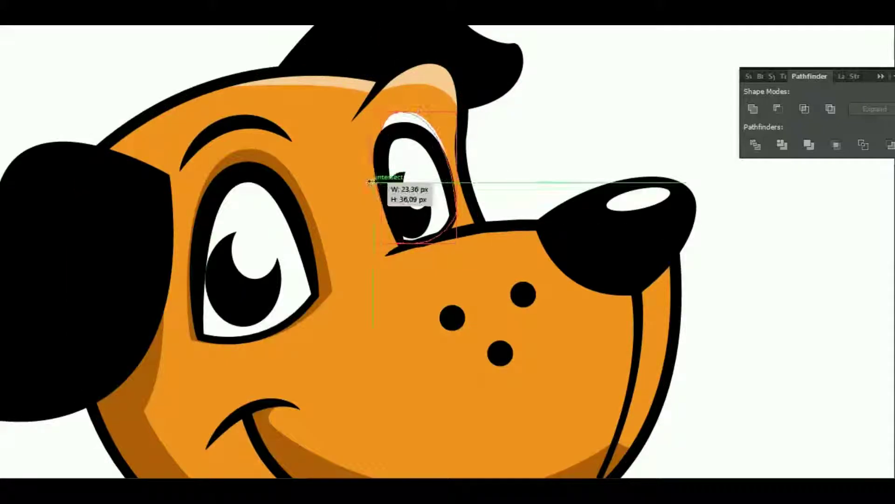
pyautogui.press('i')
pyautogui.click(233, 152)
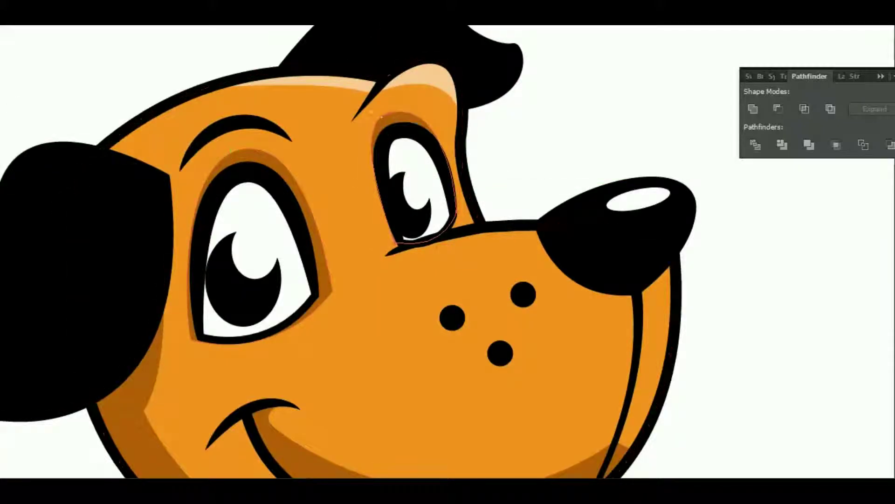
pyautogui.click(616, 142)
pyautogui.moveTo(405, 239); pyautogui.dragTo(411, 245)
pyautogui.hotkey('ctrl', '0')
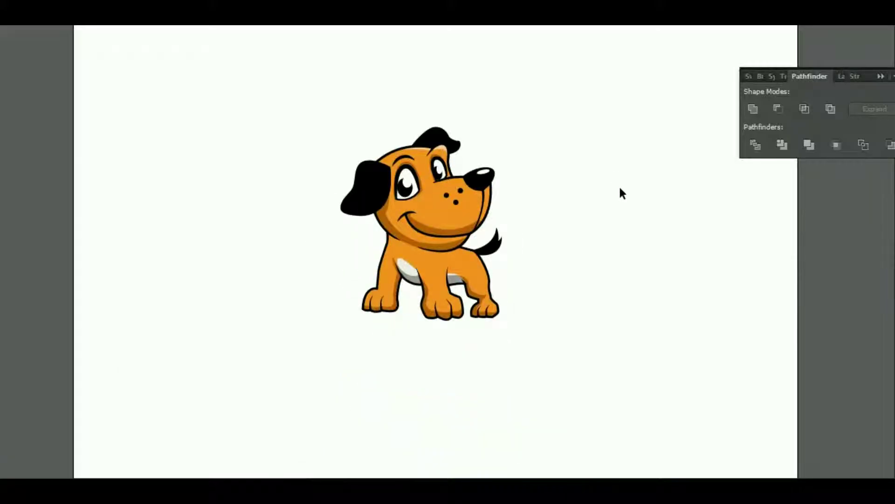
pyautogui.moveTo(278, 114); pyautogui.dragTo(596, 333)
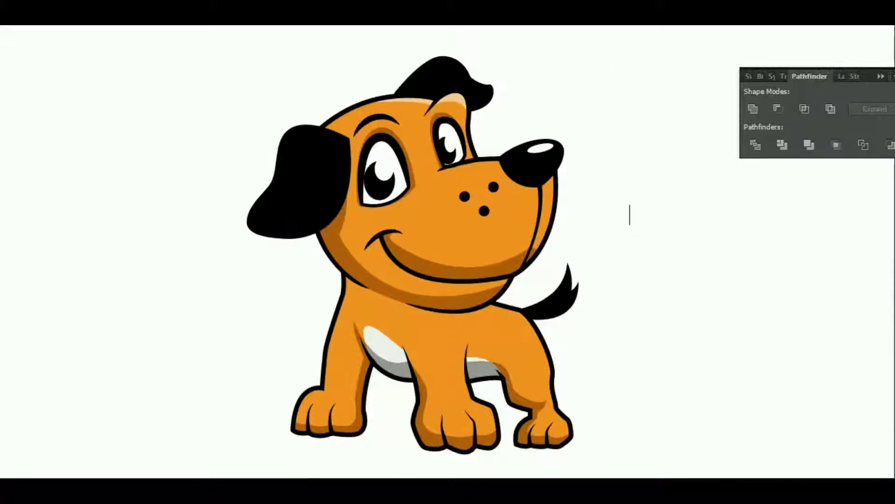
# Step: Type 'wuff' in a larger font size to the right of the puppy's head
pyautogui.click(654, 194)
pyautogui.write('wu')
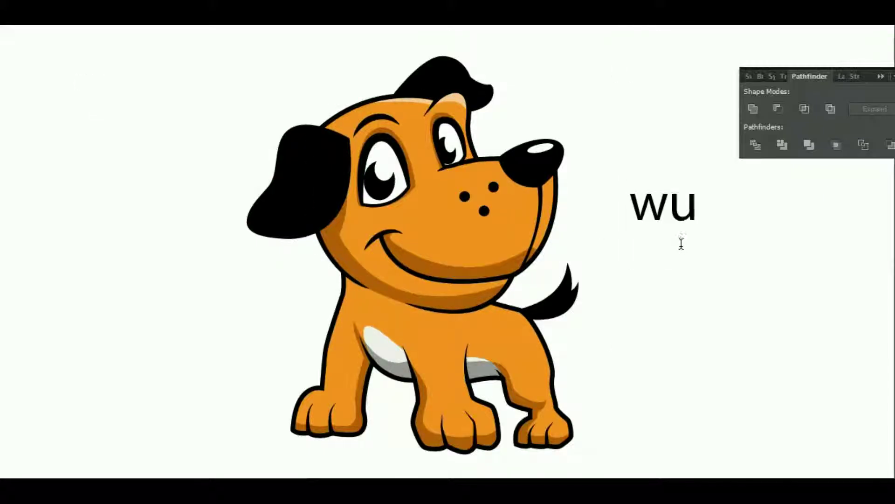
pyautogui.write('ff')
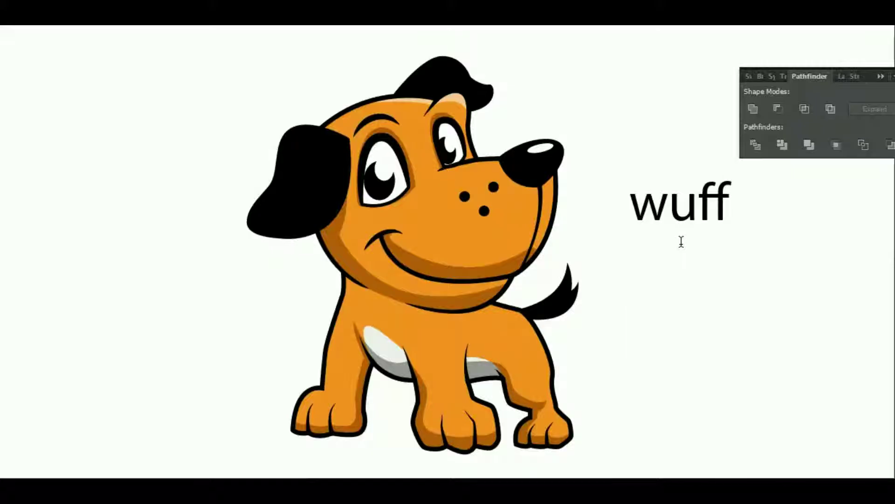